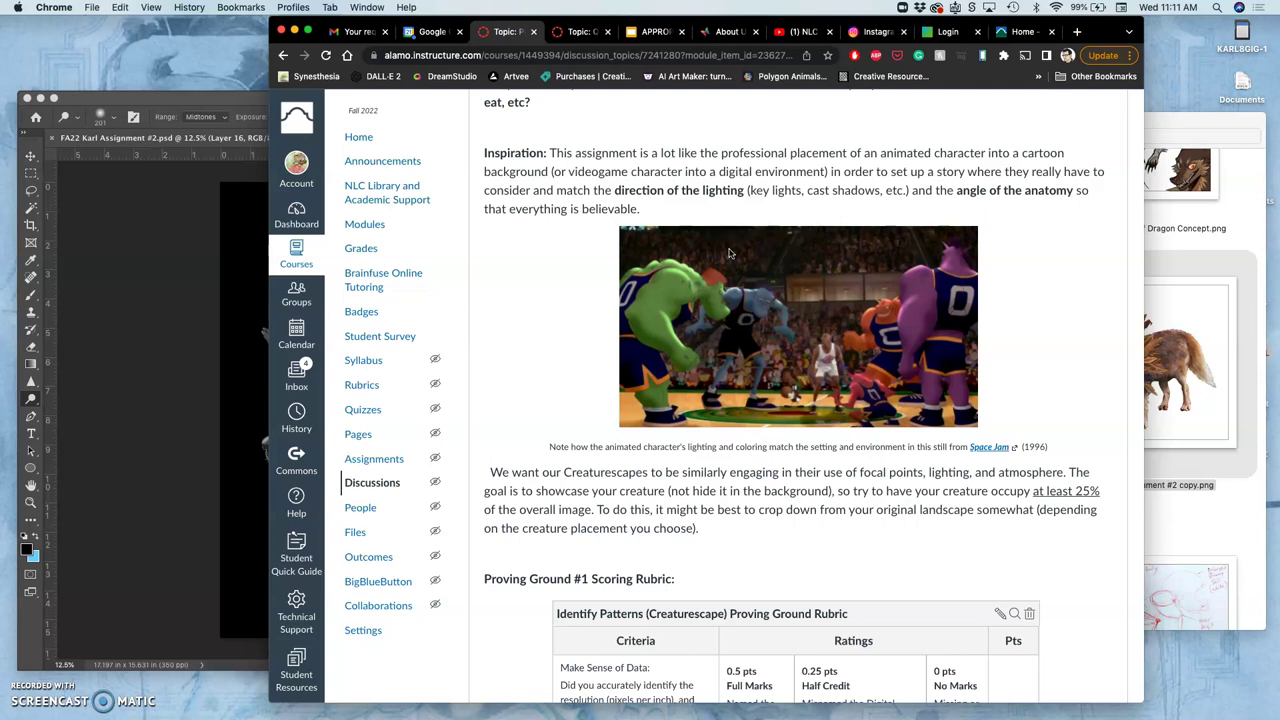
Review the Proving Ground #1 inspiration image, scoring rubric, composite examples and submission instructions on the assignment page
mouse_move(754, 237)
mouse_down()
mouse_move(703, 281)
mouse_move(665, 285)
mouse_move(653, 322)
mouse_move(678, 322)
mouse_up()
drag(678, 322, 667, 316)
mouse_move(667, 316)
mouse_down()
mouse_move(661, 238)
mouse_move(712, 270)
mouse_up()
scroll(712, 270, down, 1)
mouse_move(691, 367)
mouse_down()
mouse_move(675, 391)
mouse_move(767, 385)
mouse_up()
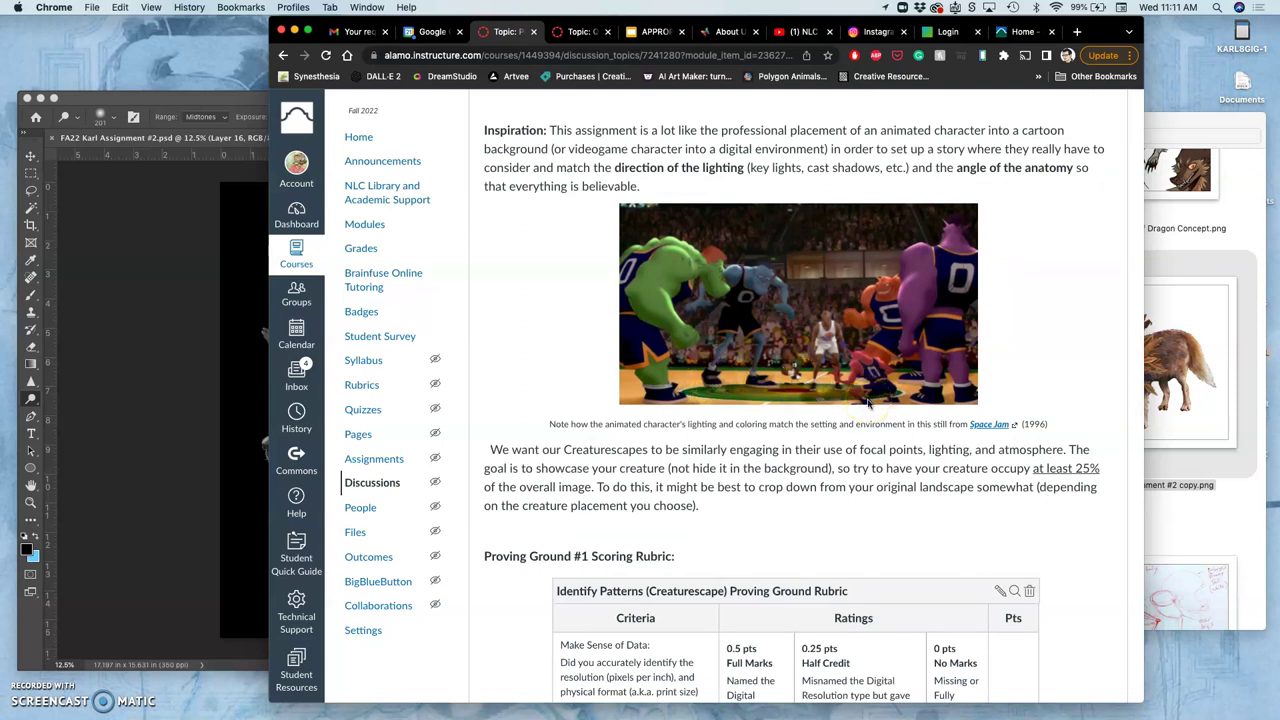
scroll(868, 403, down, 10)
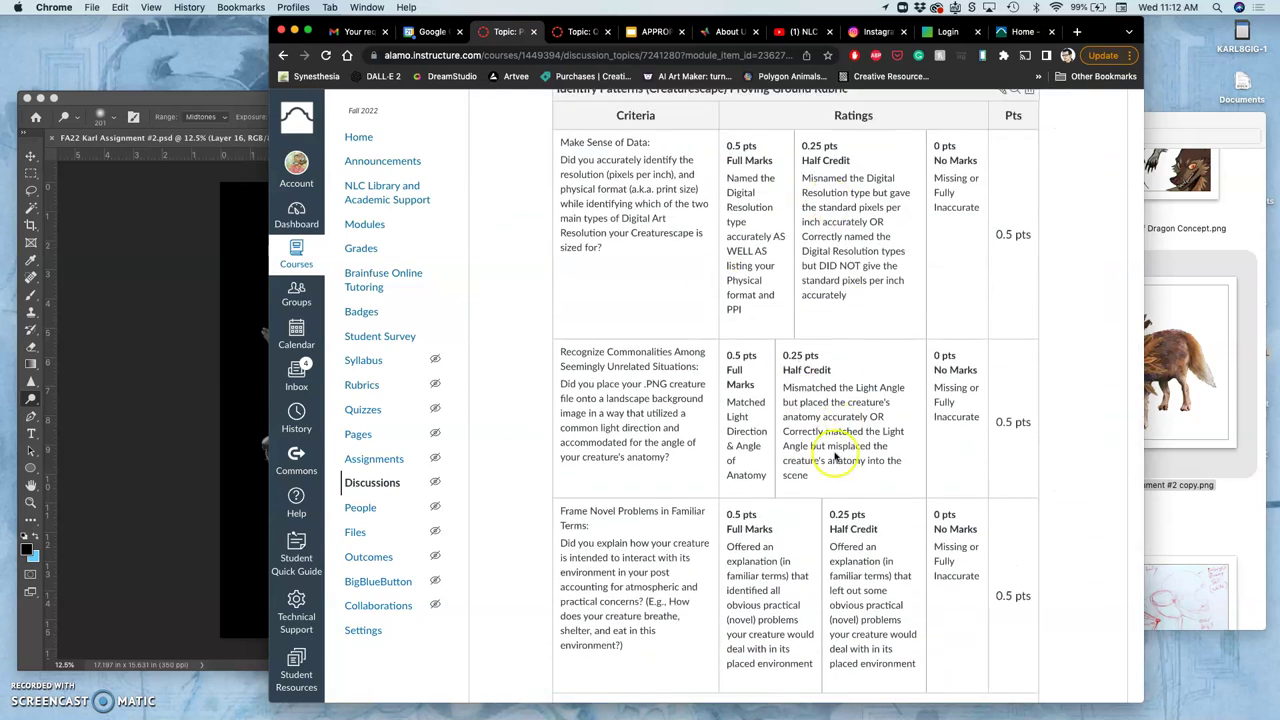
scroll(851, 476, down, 15)
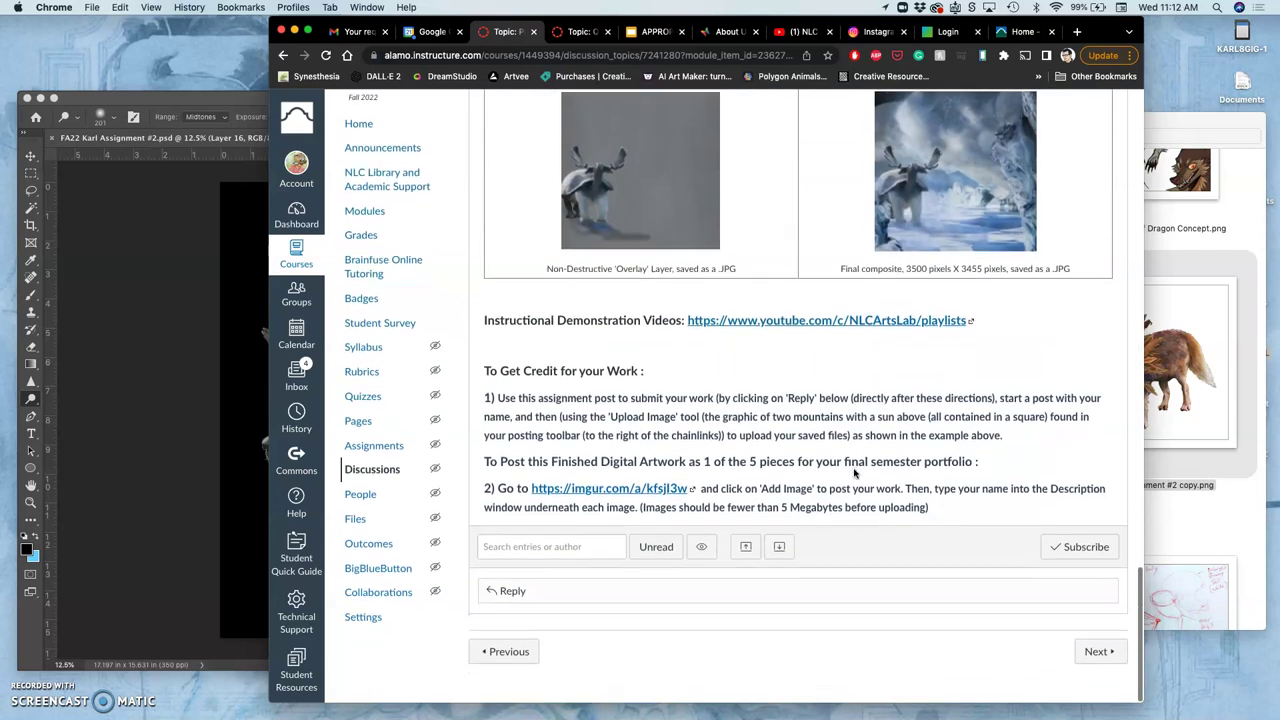
Switch to Photoshop and hide the black background layer, Layer 18 copy 2, leaving only the wolf creature on transparency
click(243, 274)
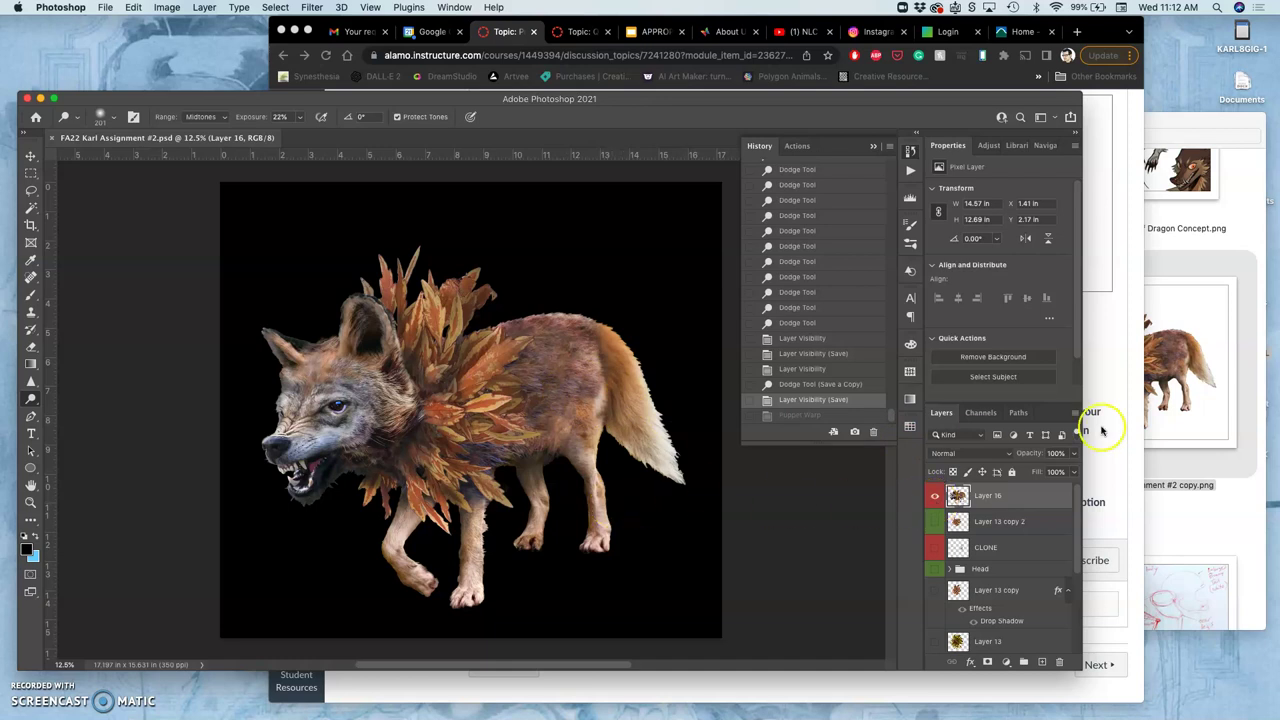
scroll(986, 514, down, 5)
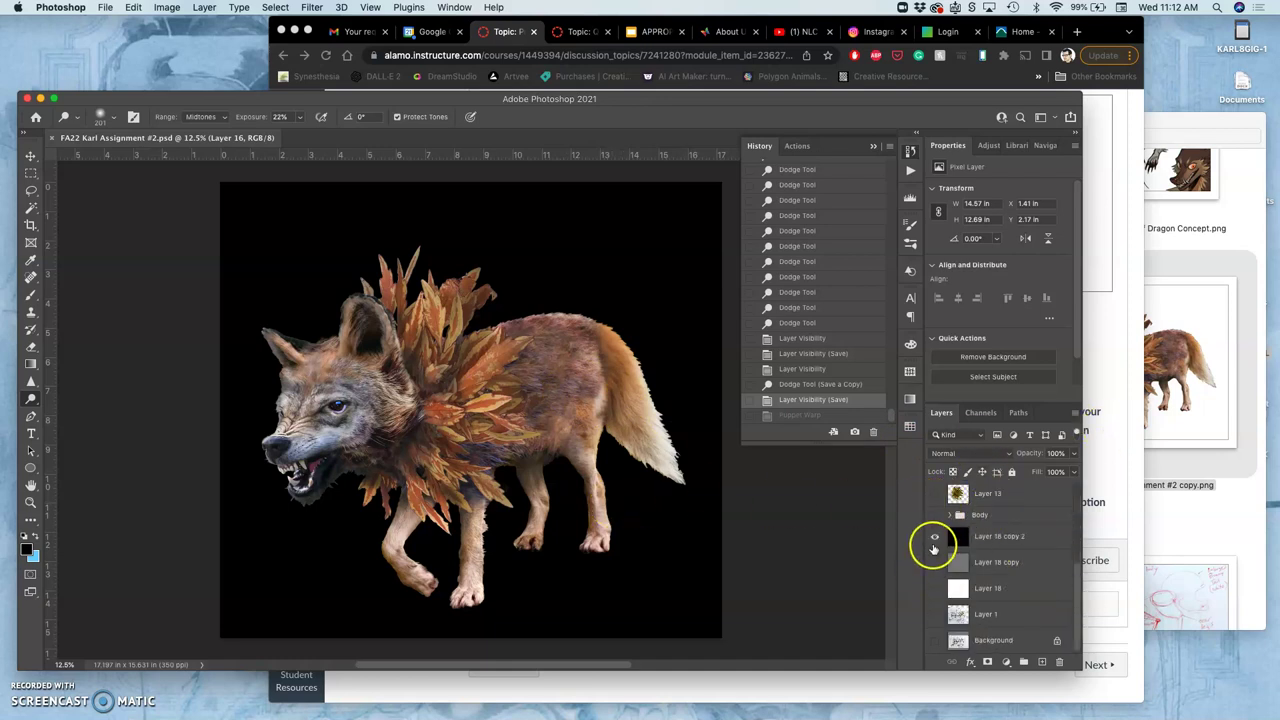
click(933, 537)
scroll(980, 534, up, 5)
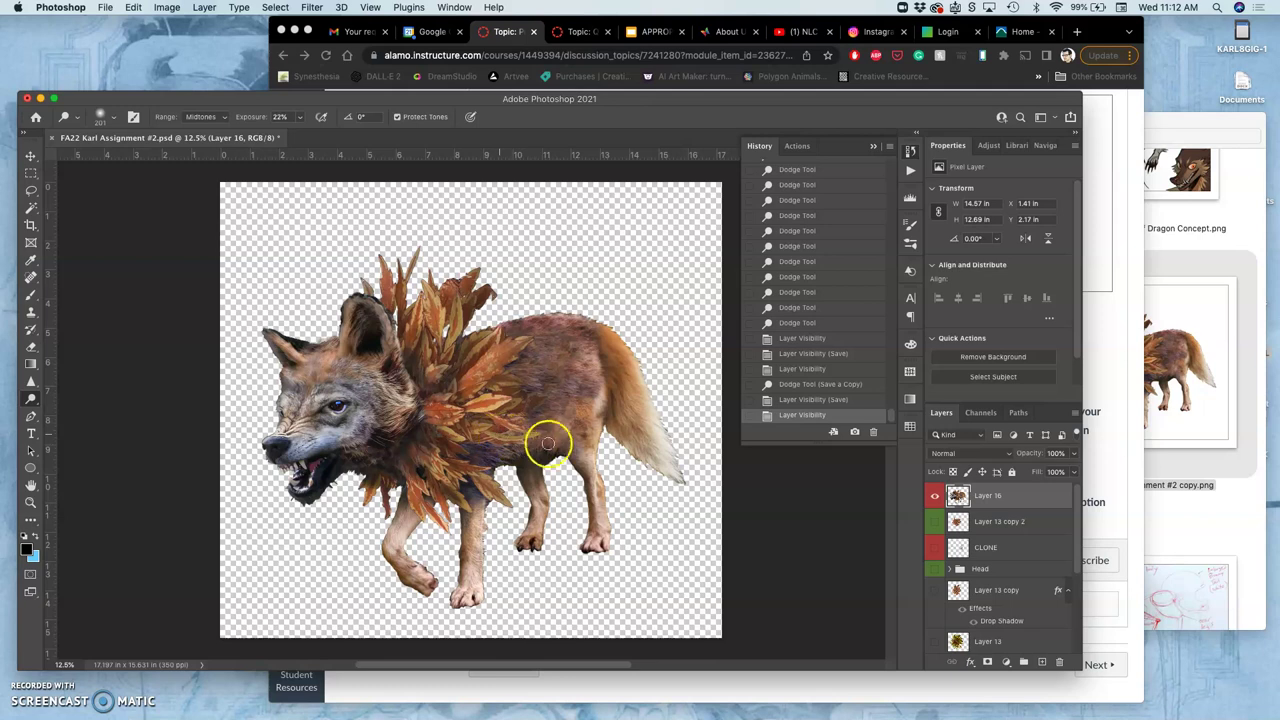
Switch to Finder and add a purple tag to FA22 Karl Assignment #2 copy.png
click(1192, 525)
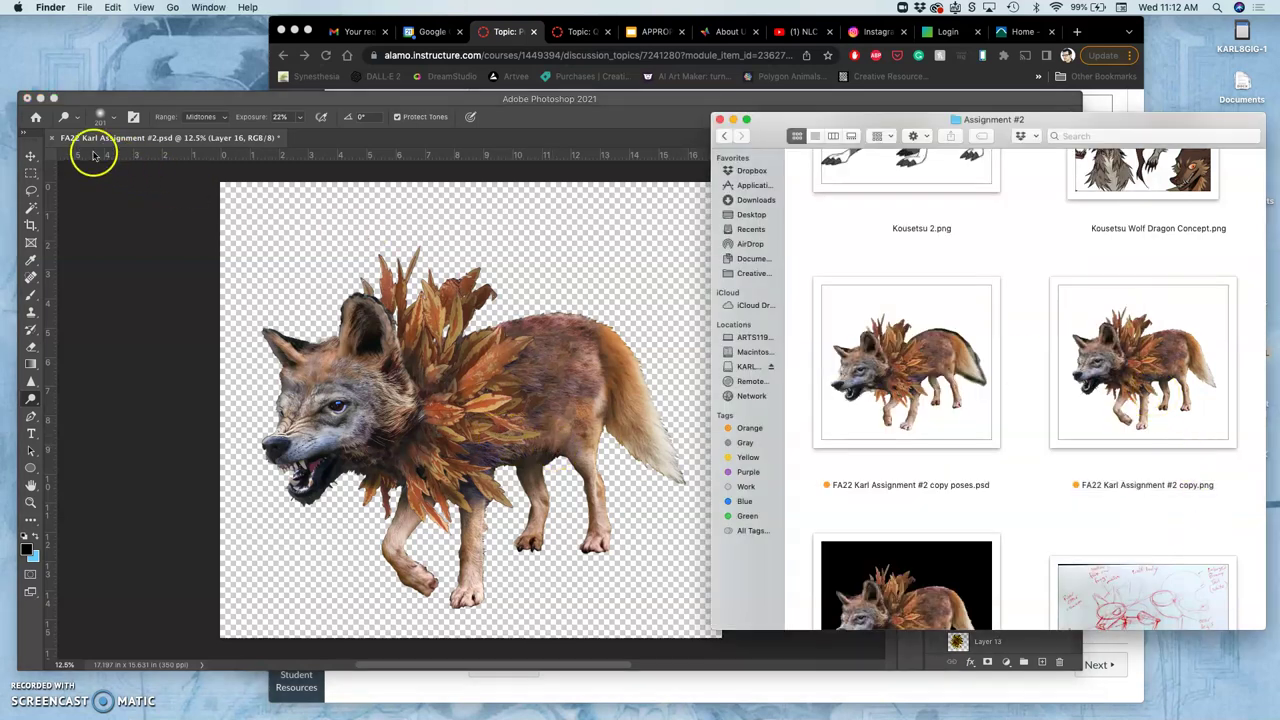
click(53, 141)
click(1174, 369)
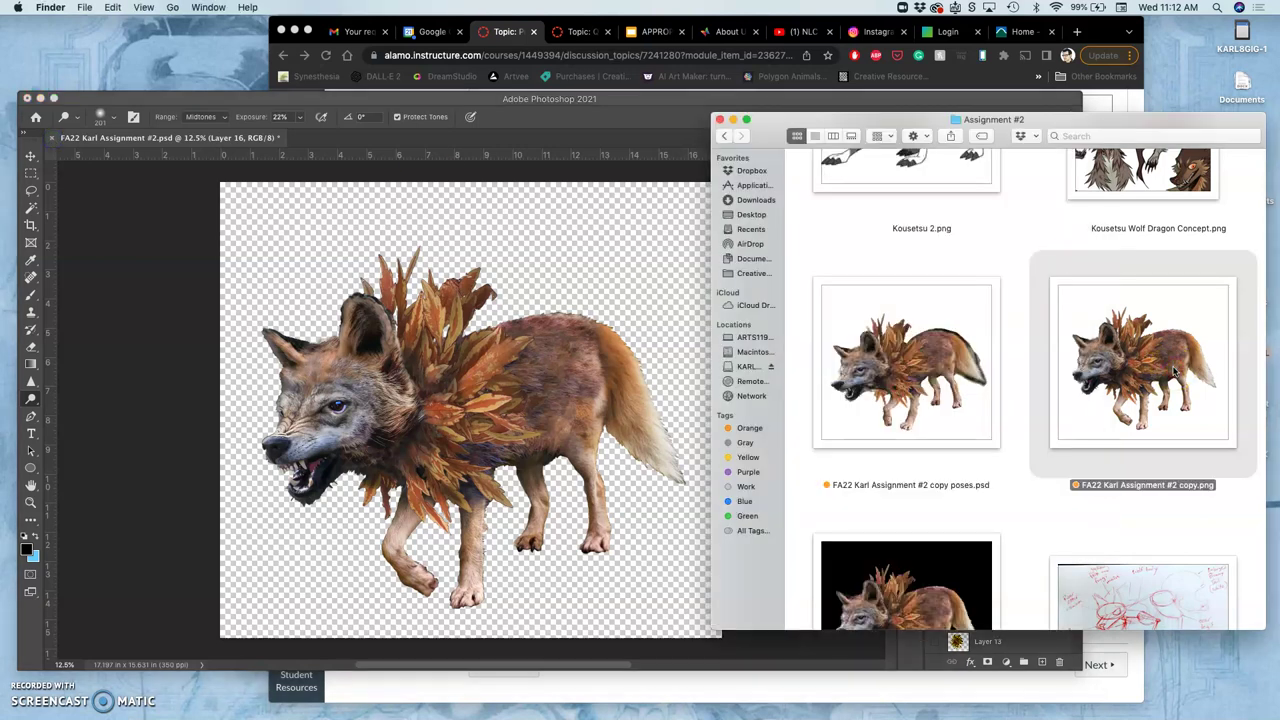
right_click(1173, 371)
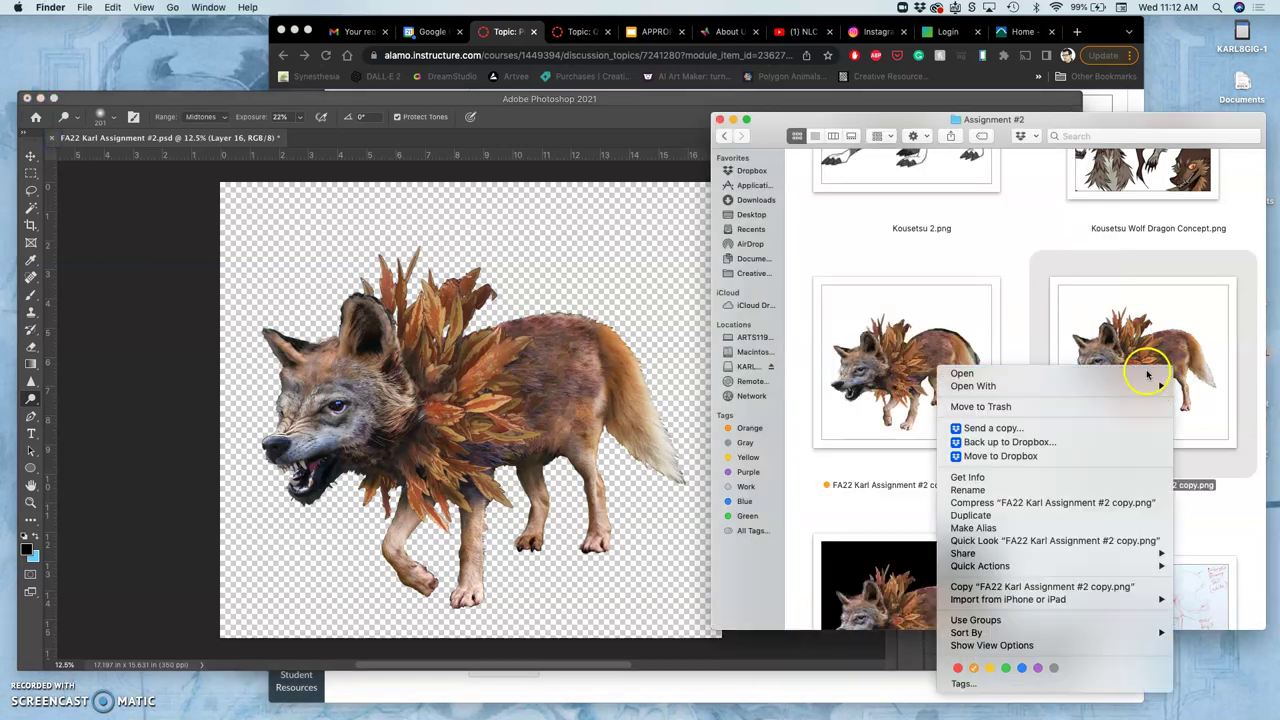
click(1038, 669)
click(1103, 520)
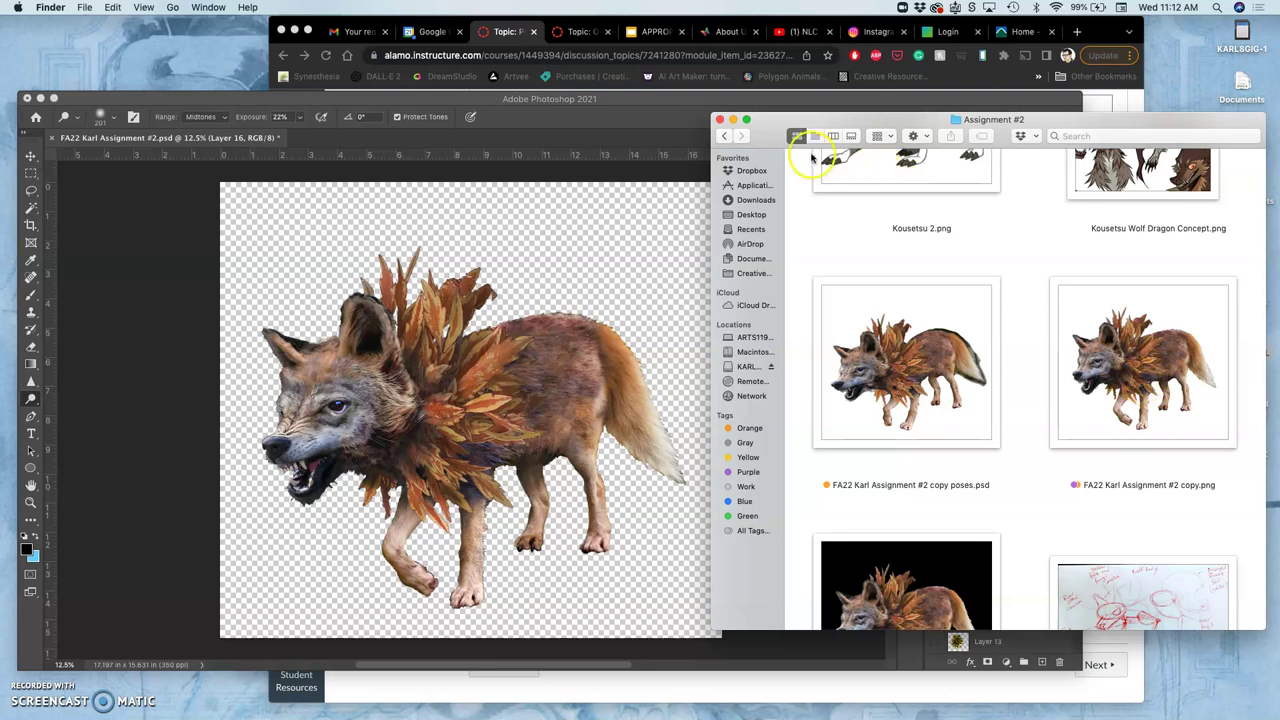
Move the Assignment #2 window aside, open the FA22 KARL Digital Art folder and tag its Assignment #2 folder green
drag(1020, 122, 414, 77)
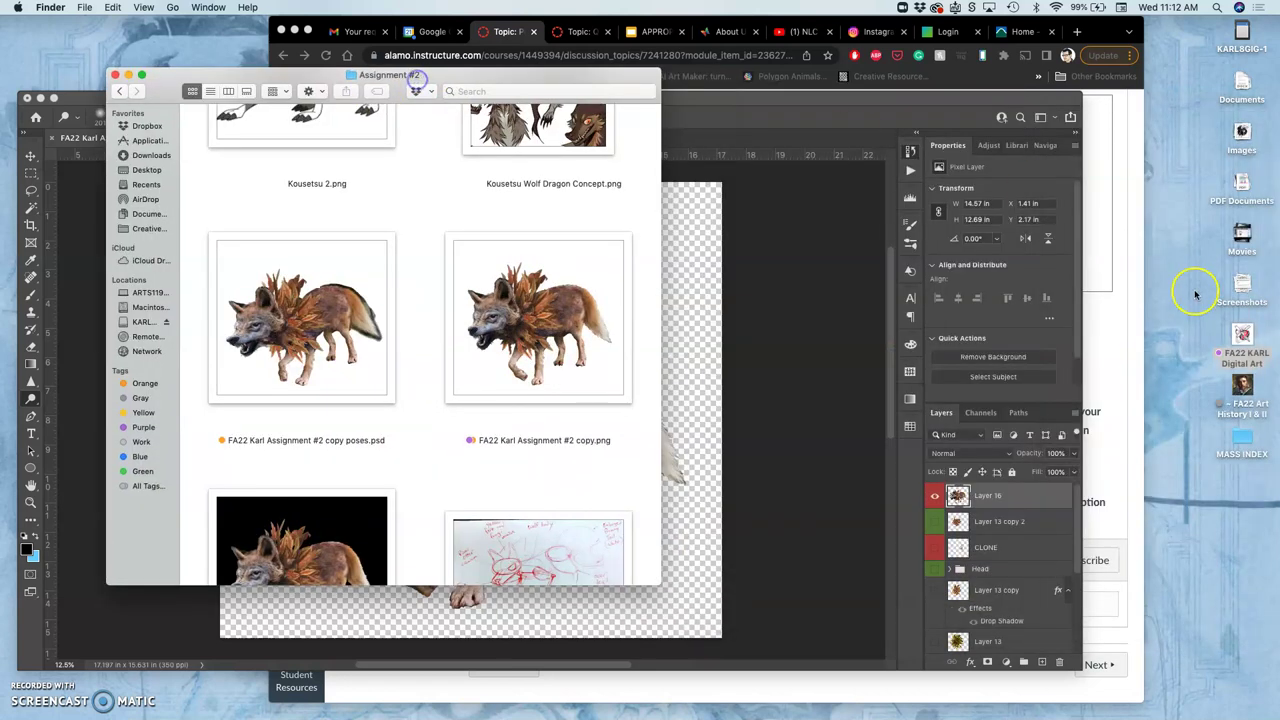
click(1242, 338)
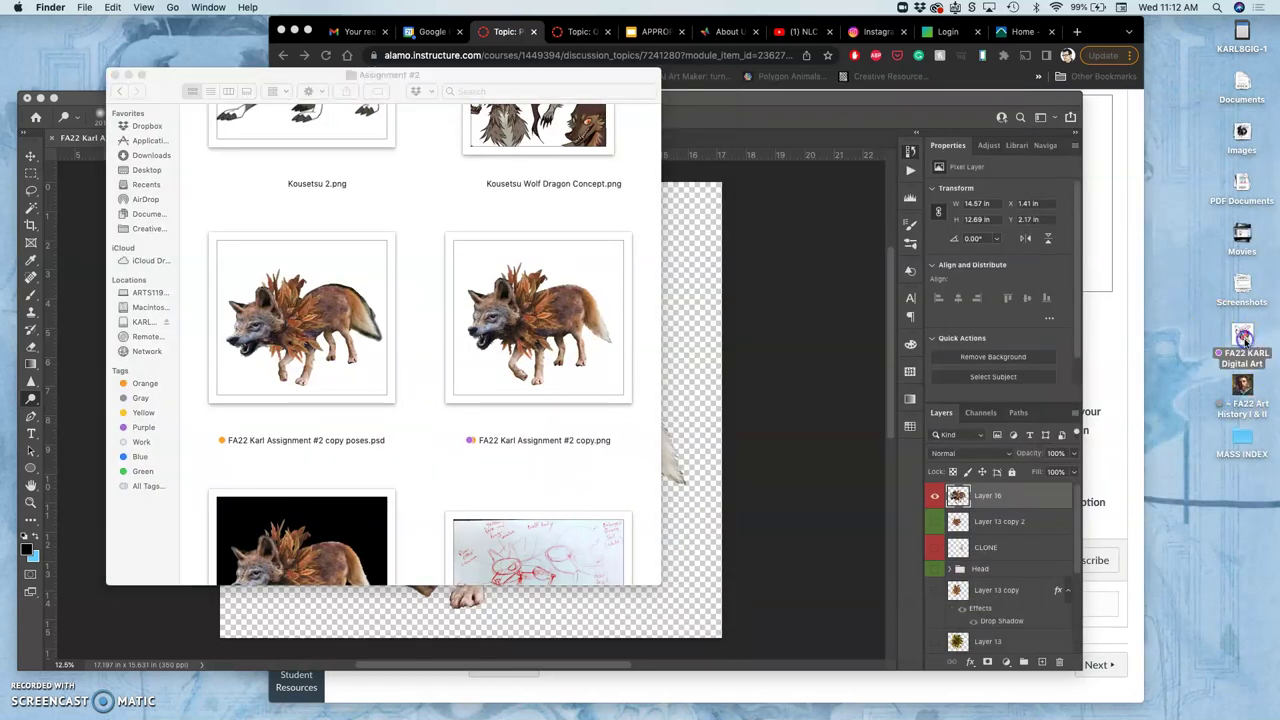
double_click(1244, 340)
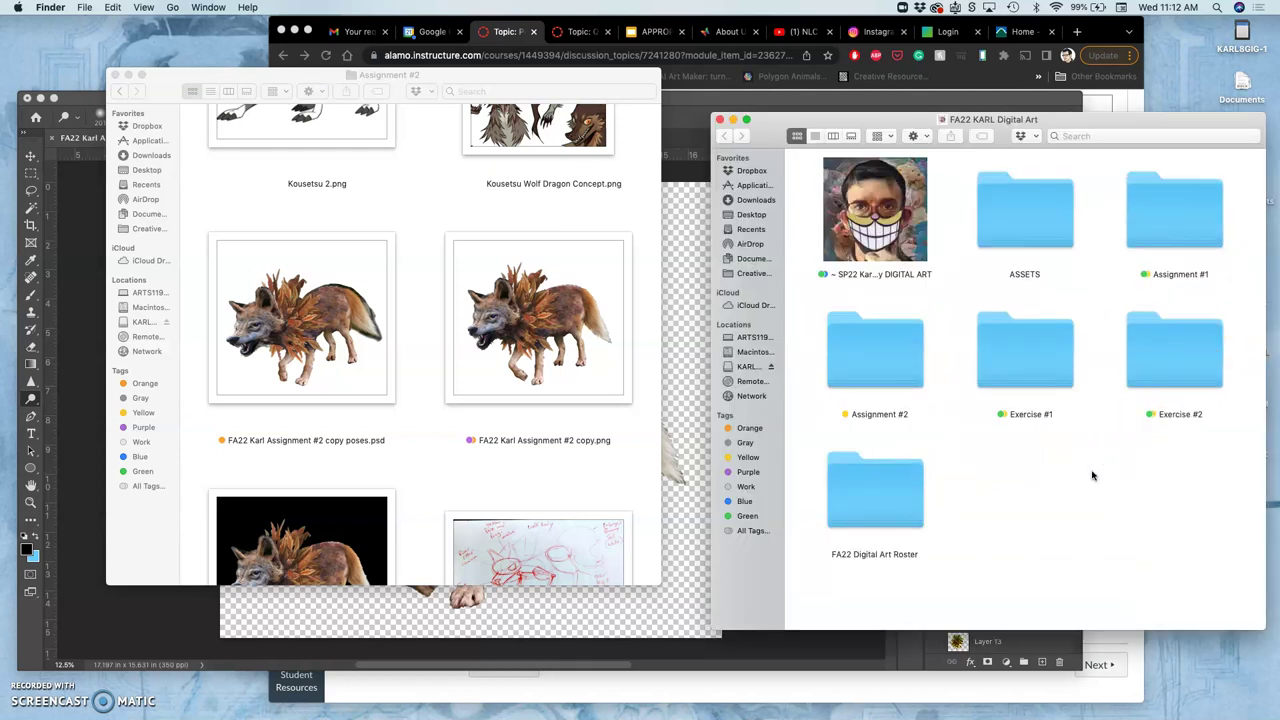
right_click(877, 362)
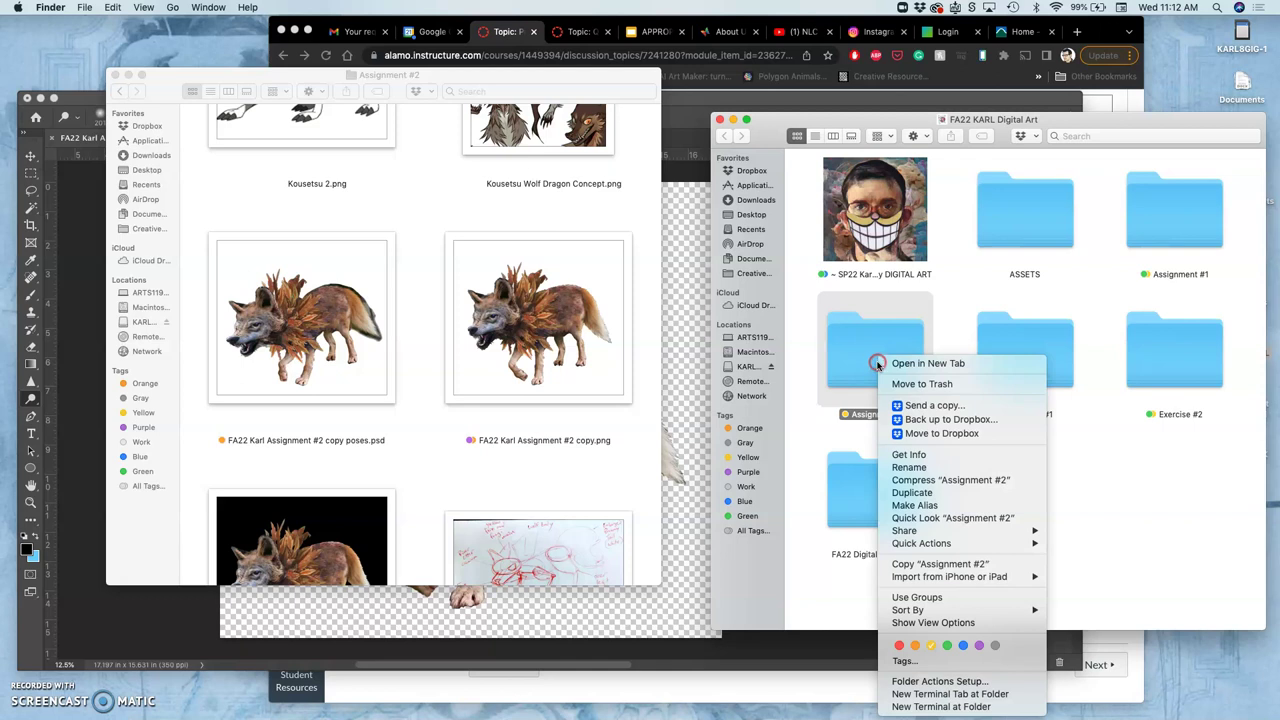
click(946, 645)
Create a new folder named Proving Ground #1 inside the FA22 KARL Digital Art folder
right_click(1042, 523)
click(1072, 531)
text(Proving Grou)
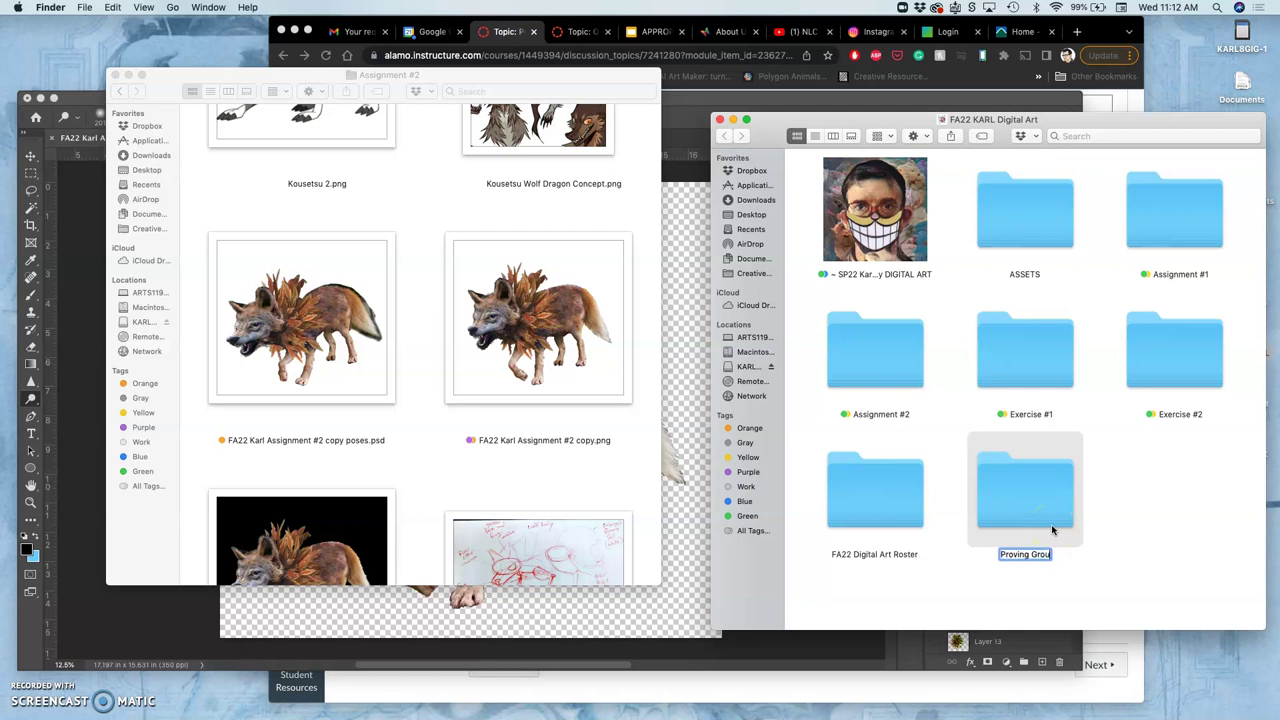
text(nd #1)
click(1151, 533)
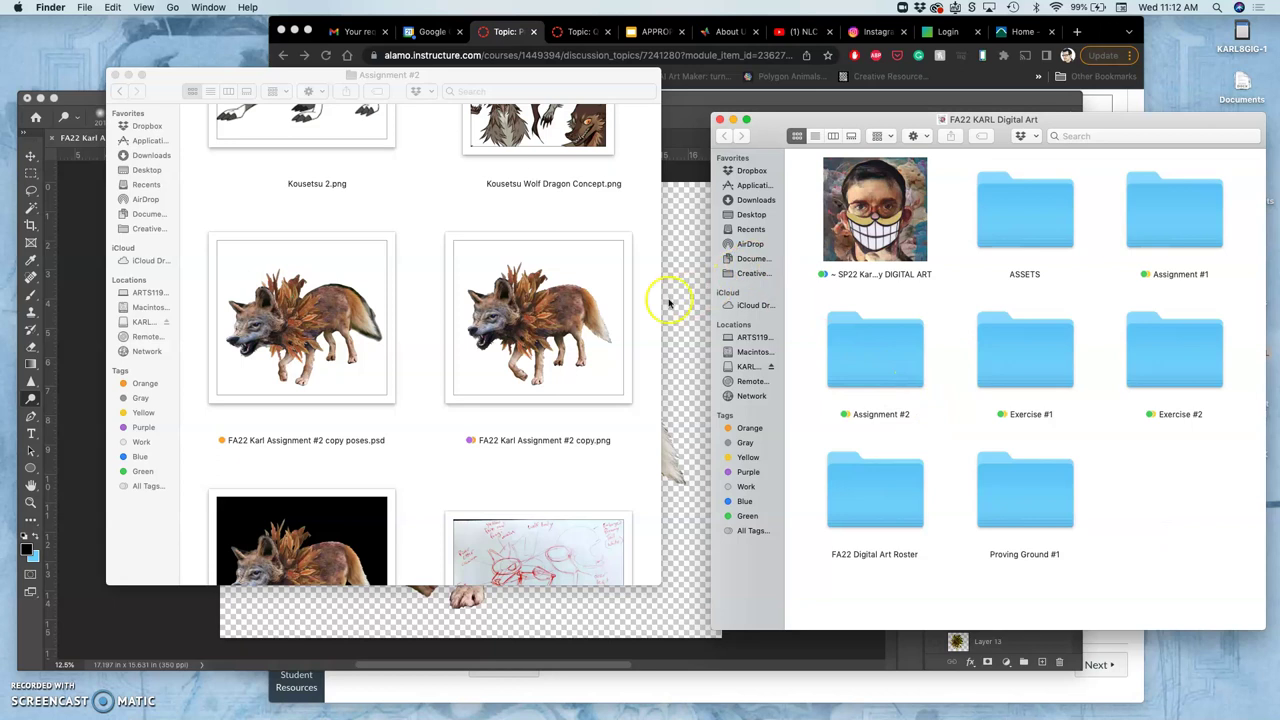
Copy FA22 Karl Assignment #2 copy.png into the Proving Ground #1 folder and display that folder's contents
click(567, 313)
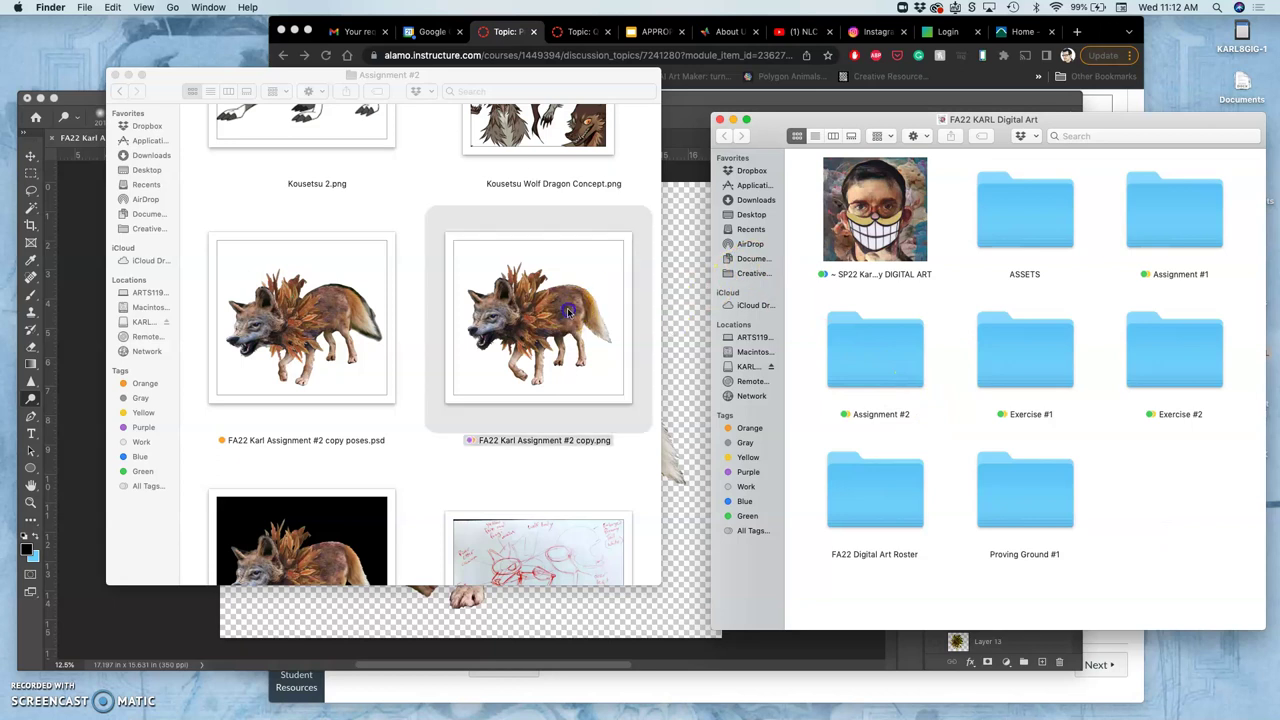
drag(567, 313, 1023, 491)
click(857, 258)
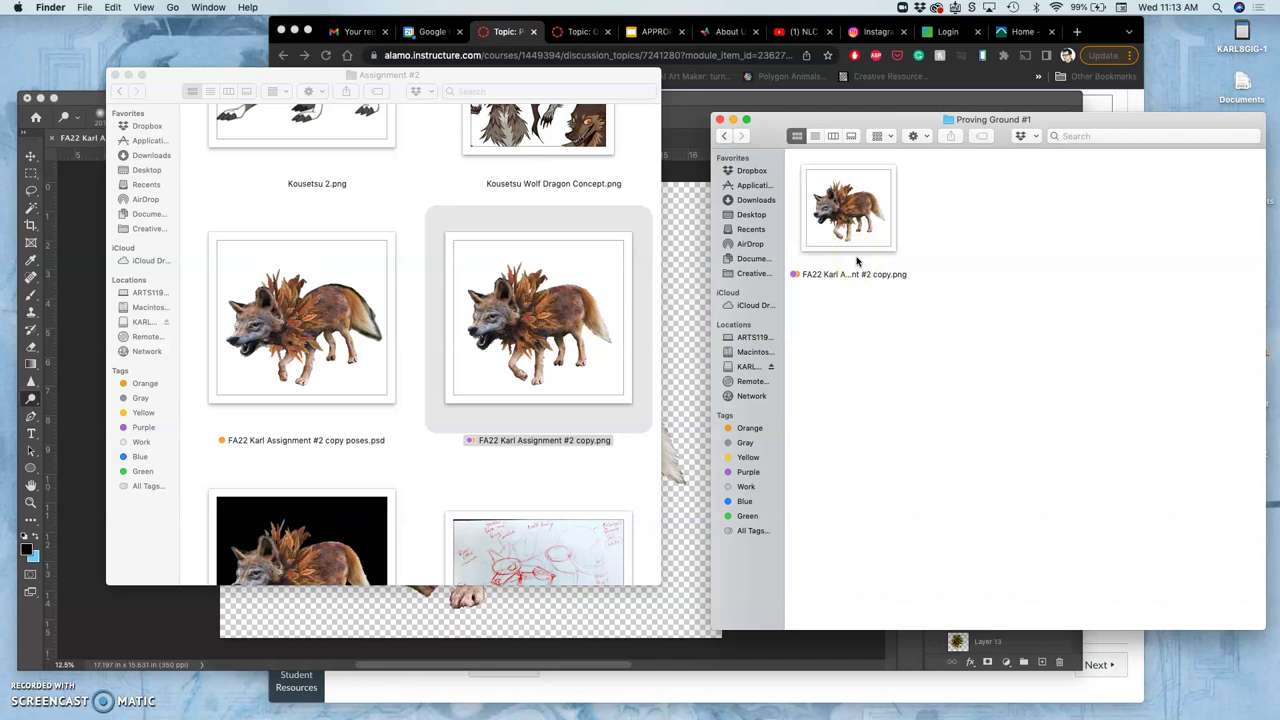
Close the Assignment #2 window and move the Proving Ground #1 window away from the desktop folders
click(148, 86)
click(115, 75)
click(1137, 124)
drag(1137, 124, 987, 33)
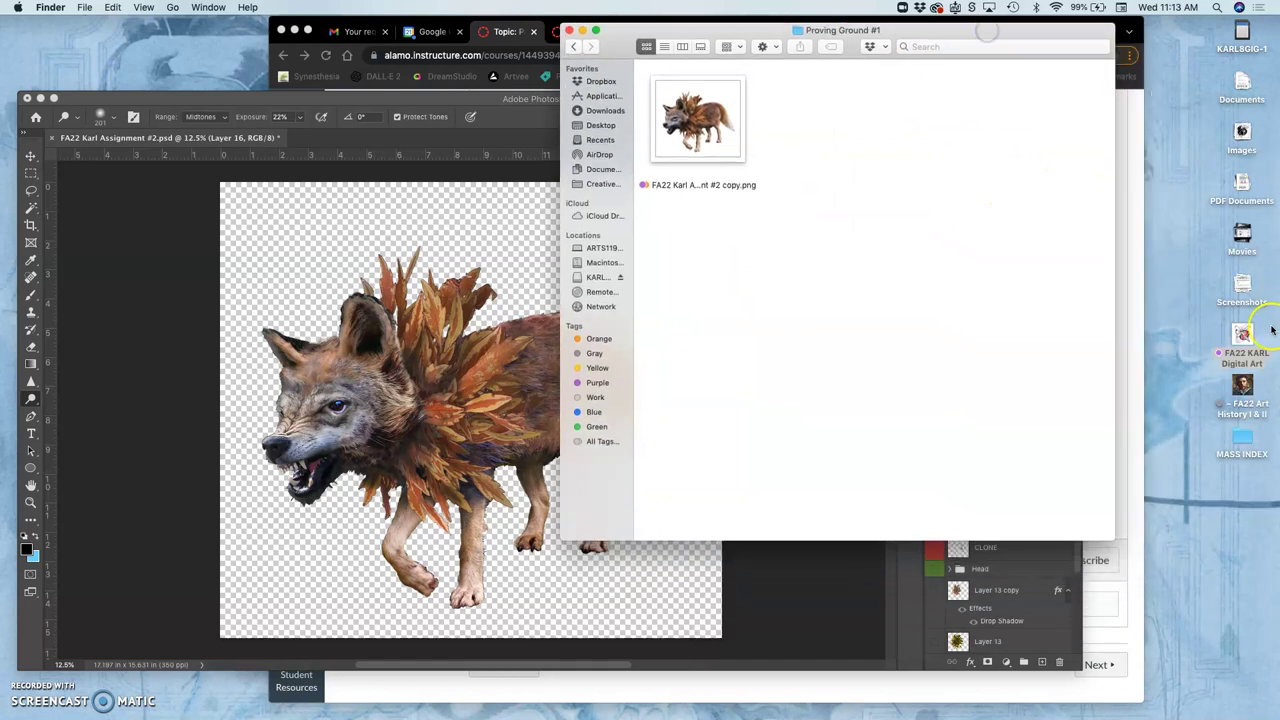
Reopen the FA22 KARL Digital Art folder from the desktop and open its Assignment #1 folder
click(1245, 342)
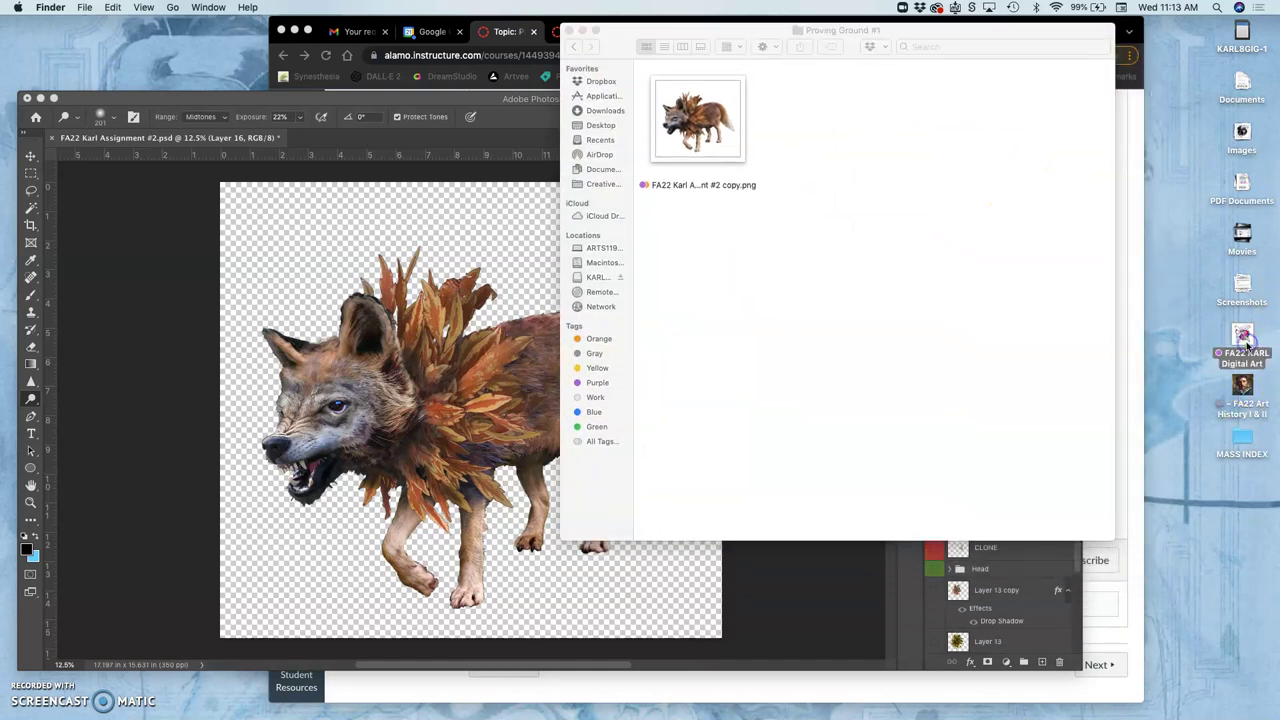
double_click(1245, 342)
click(1177, 232)
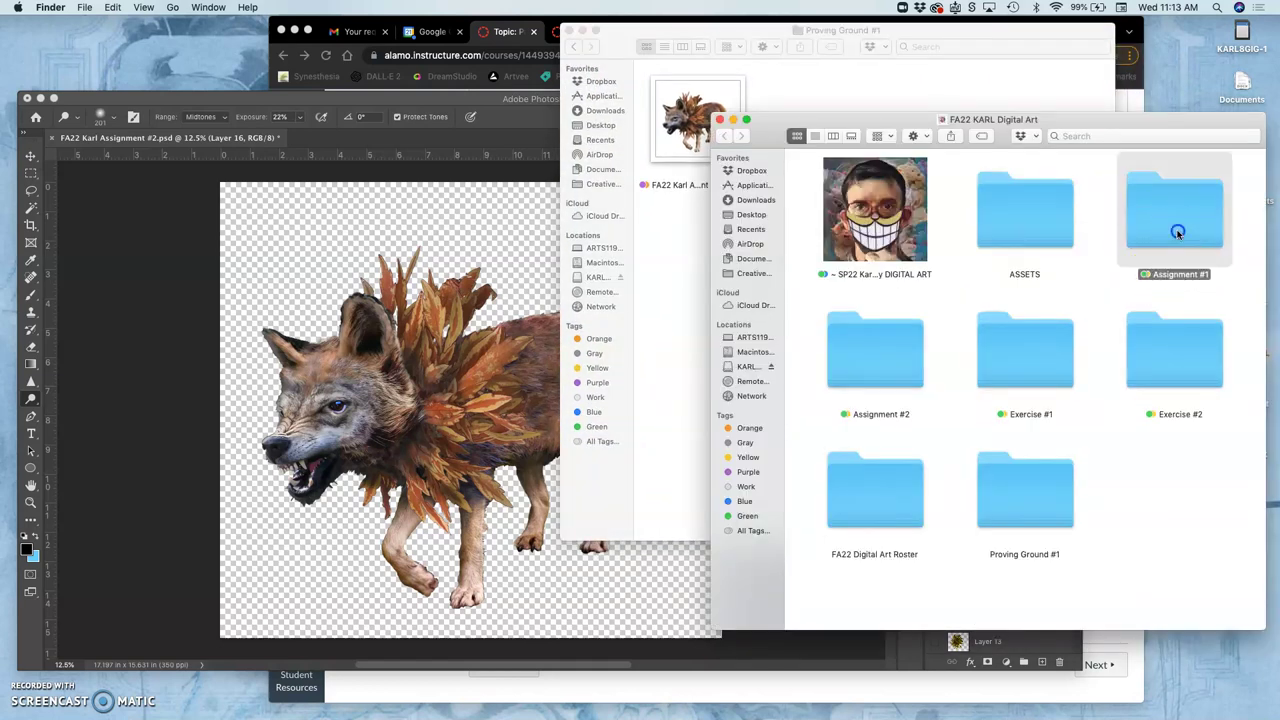
double_click(1177, 232)
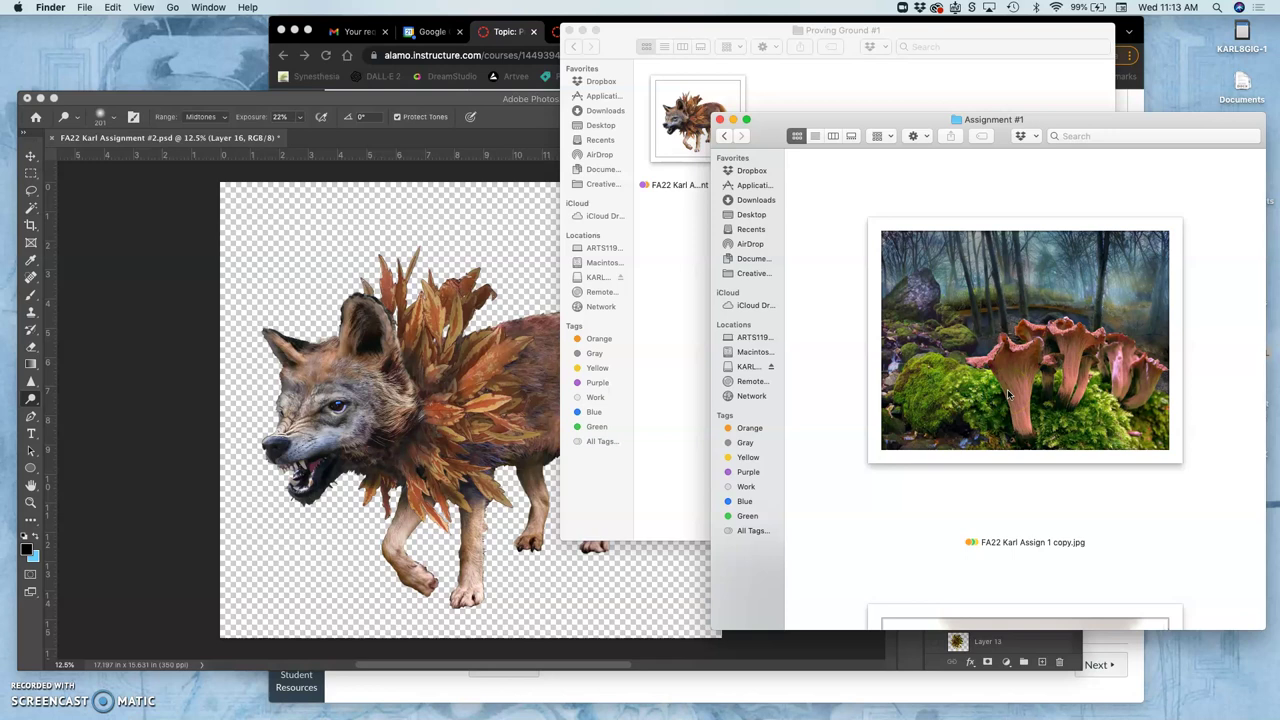
Widen the Assignment #1 window and look through its images and folders for the original landscape file
scroll(1008, 394, down, 5)
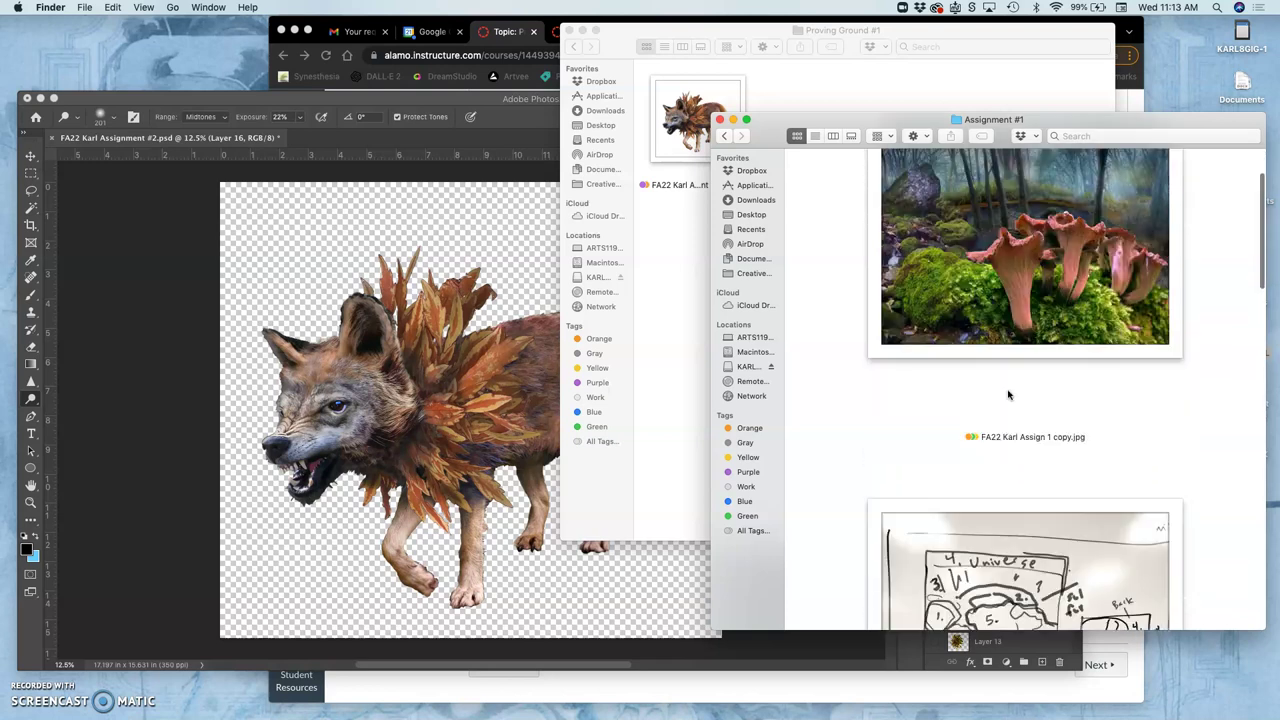
scroll(1007, 385, down, 10)
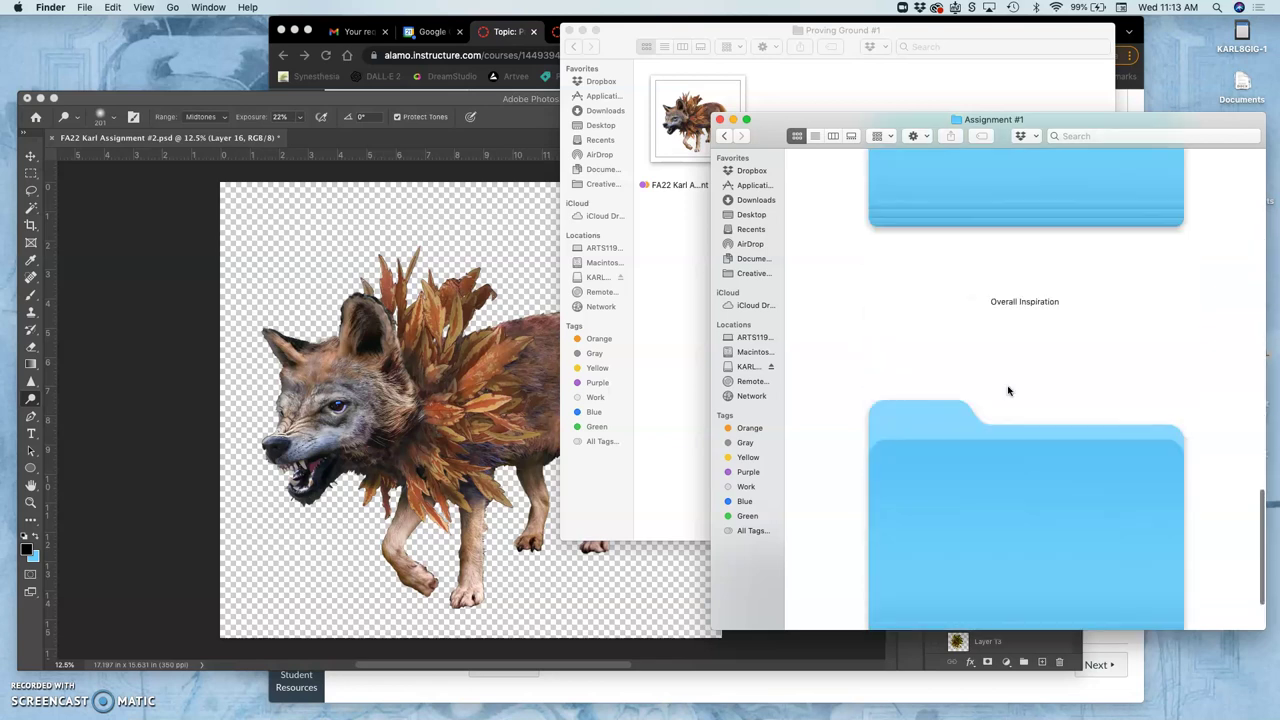
scroll(1007, 385, up, 8)
scroll(1007, 385, up, 5)
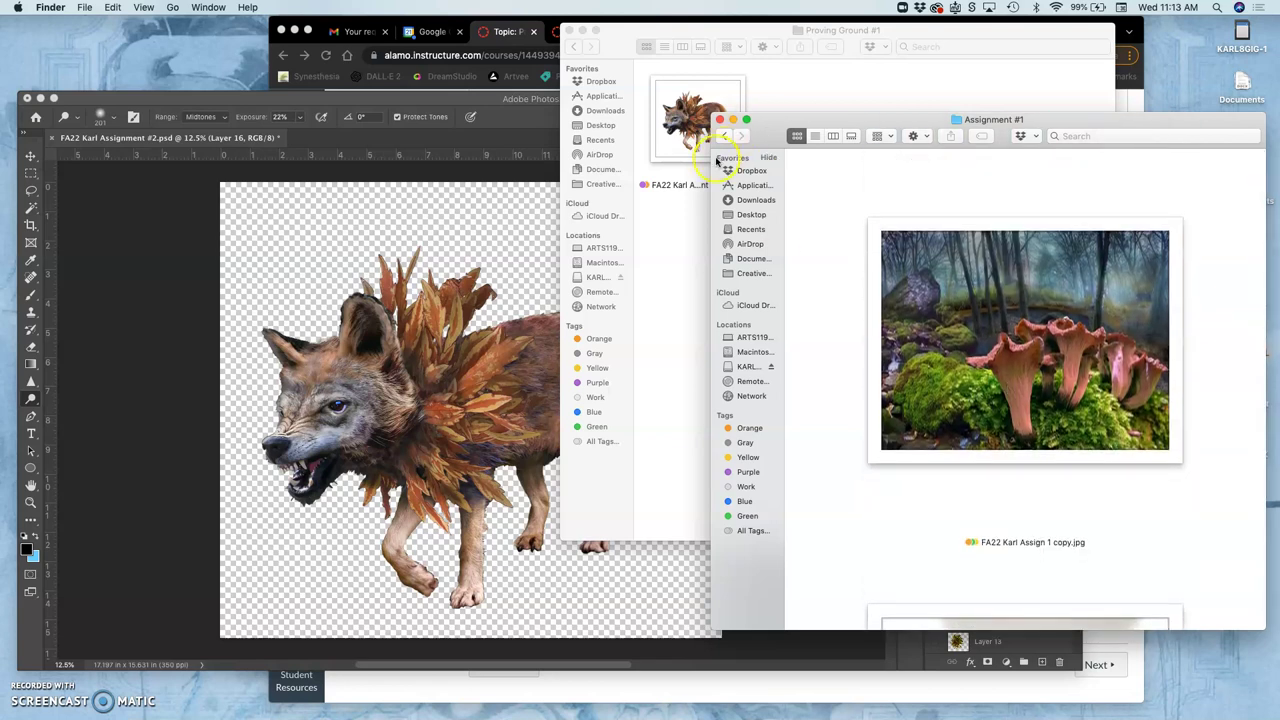
drag(712, 145, 222, 146)
scroll(722, 445, down, 10)
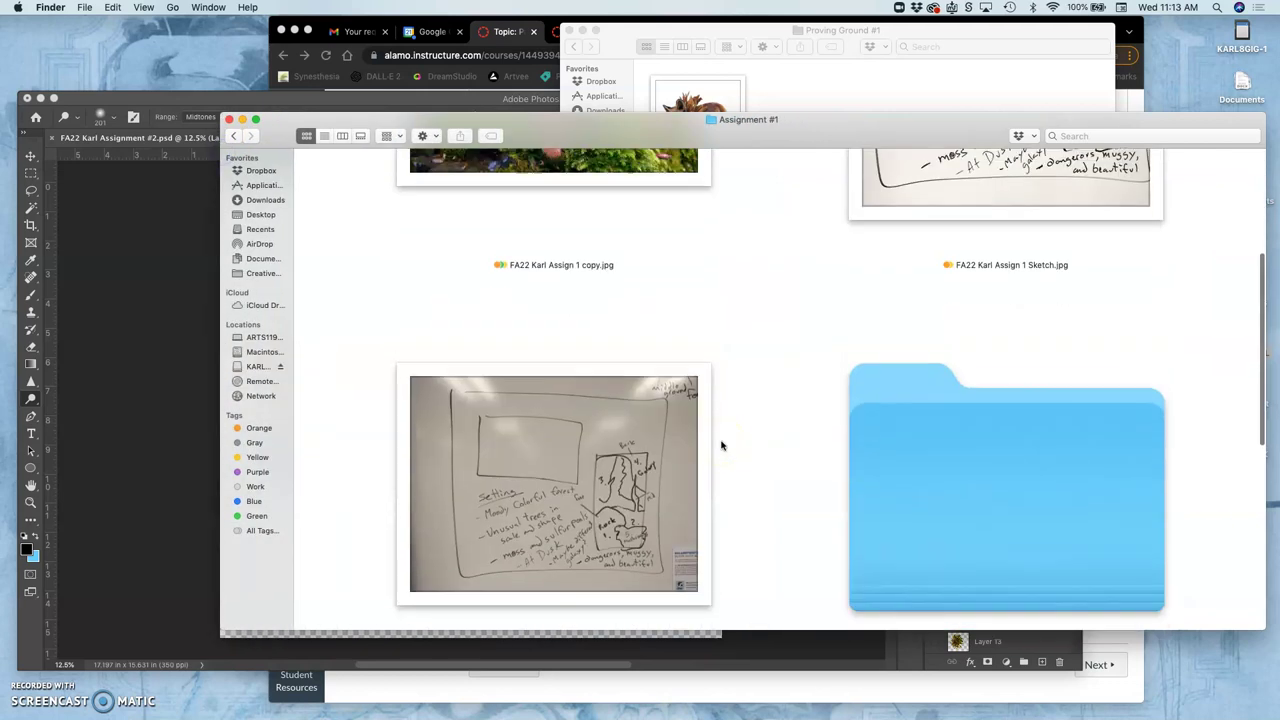
scroll(722, 445, up, 10)
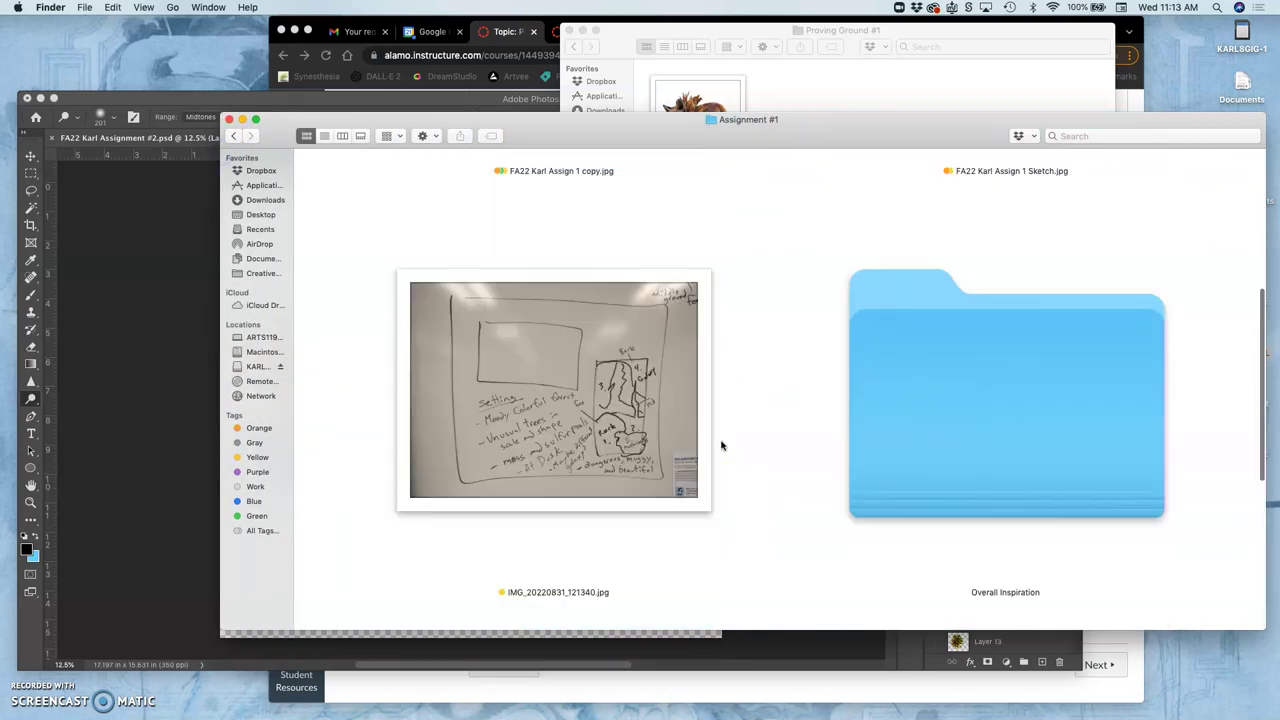
scroll(722, 445, down, 10)
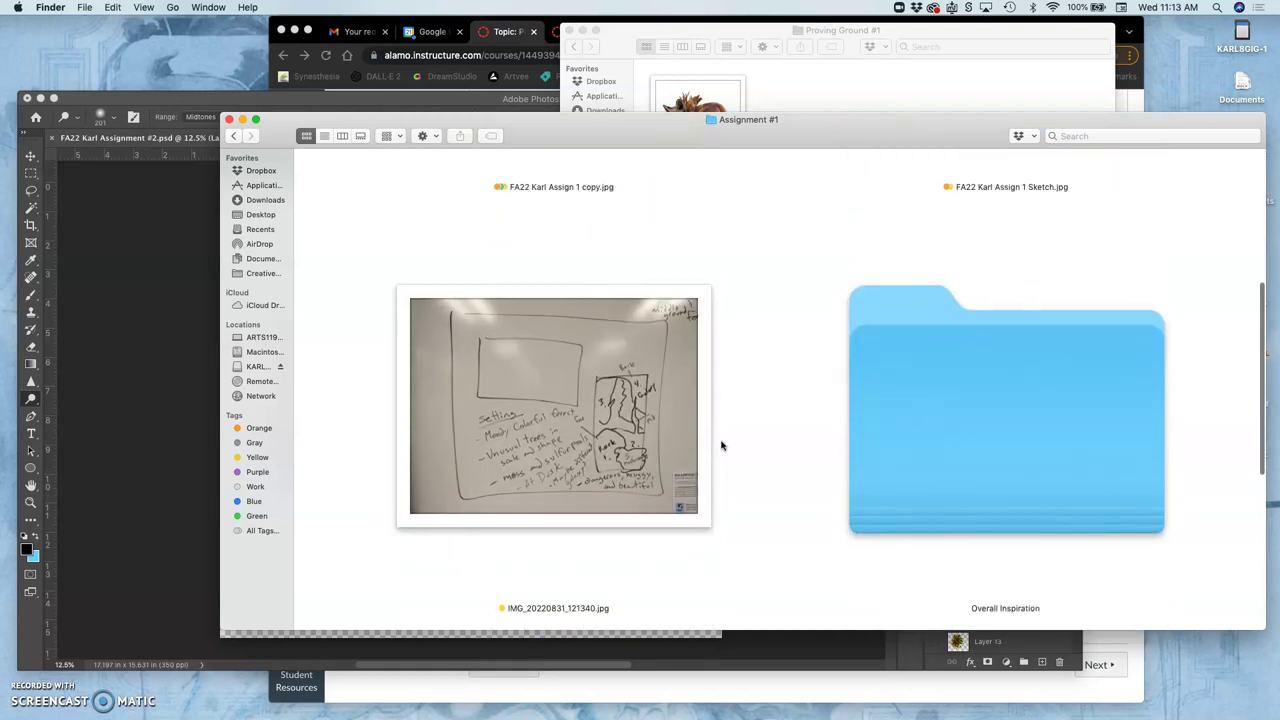
scroll(722, 445, down, 5)
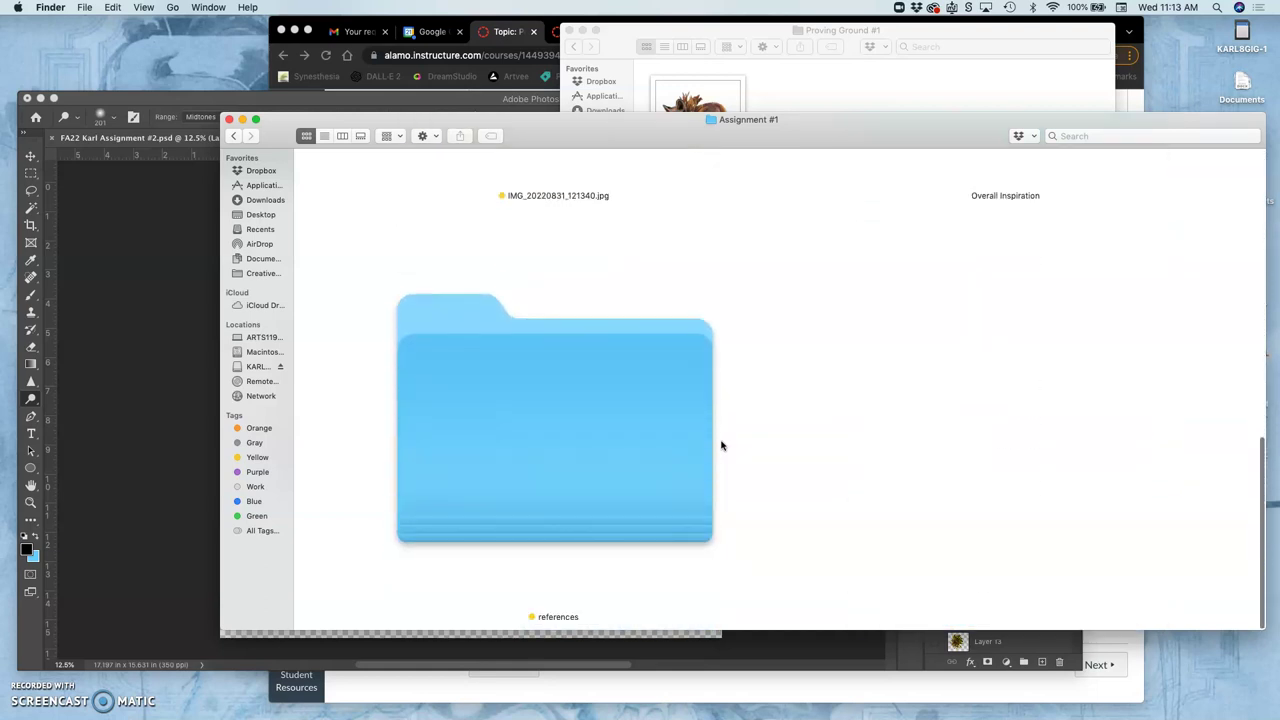
scroll(722, 445, up, 5)
scroll(722, 445, up, 10)
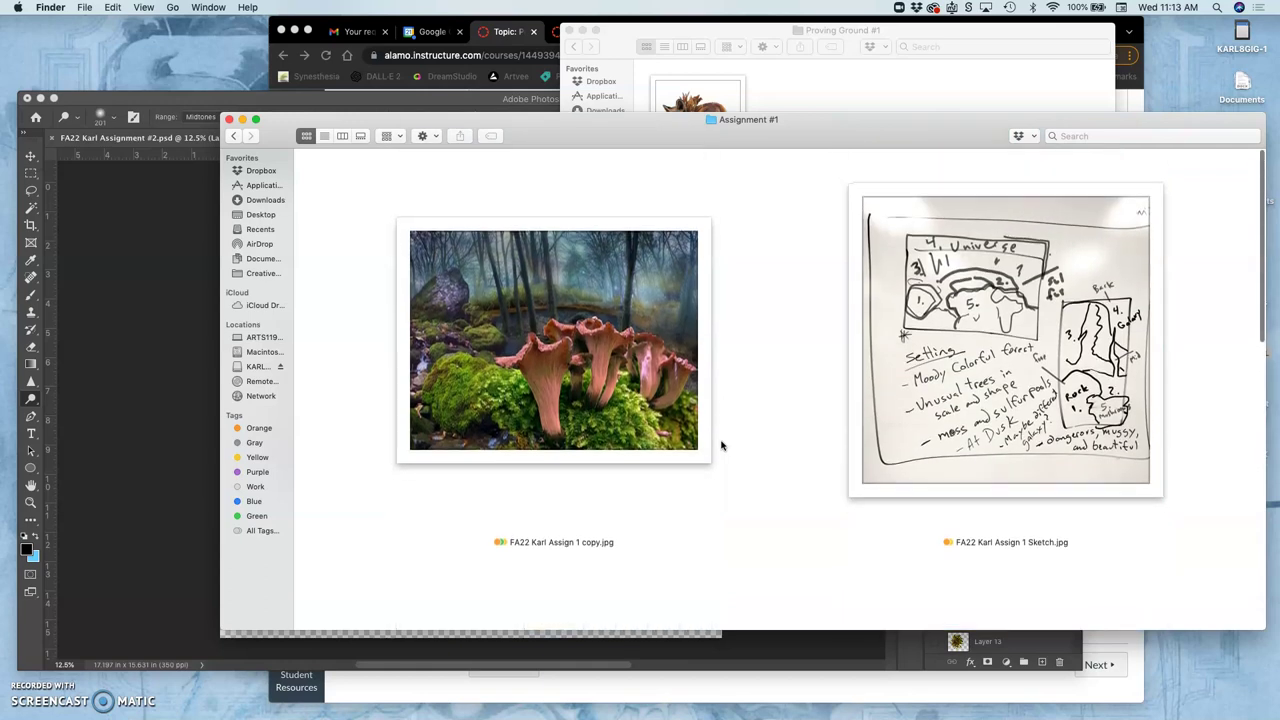
Copy "FA22 Karl Assign 1" from the mushroom landscape's file name, search the computer for it with Spotlight and open the top result
click(578, 542)
click(585, 543)
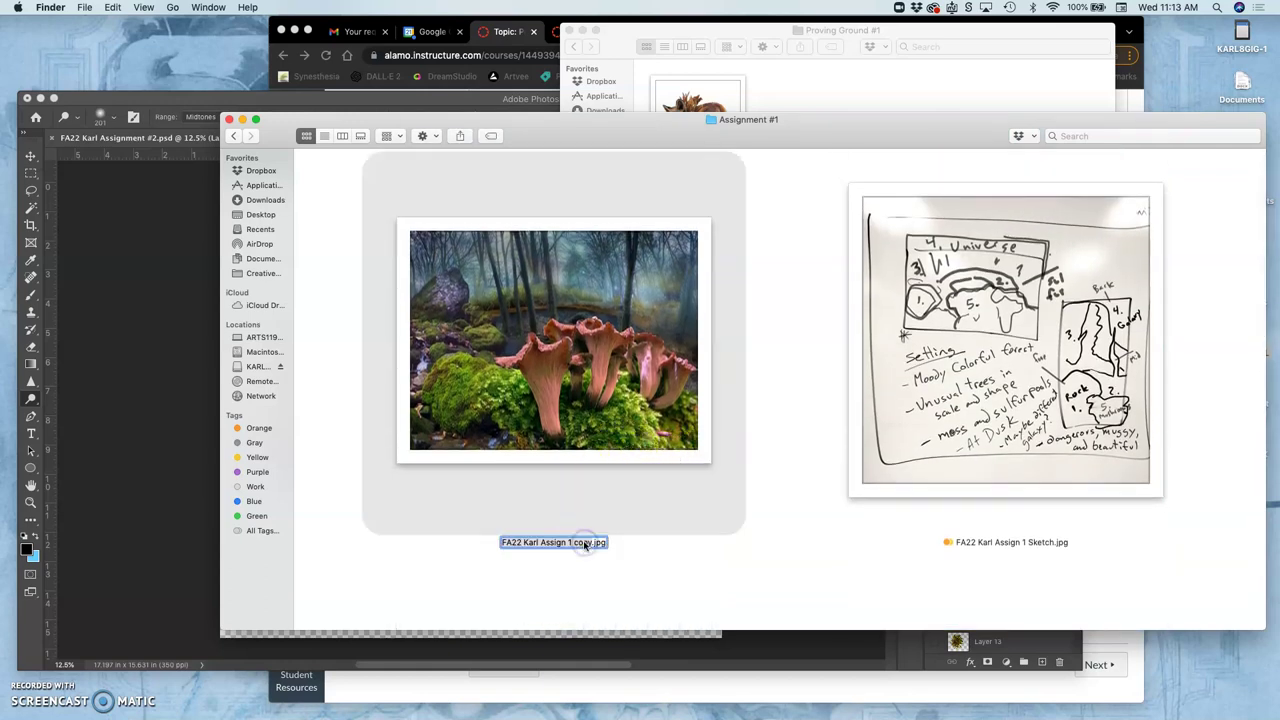
click(575, 542)
drag(571, 542, 506, 536)
key(super+c)
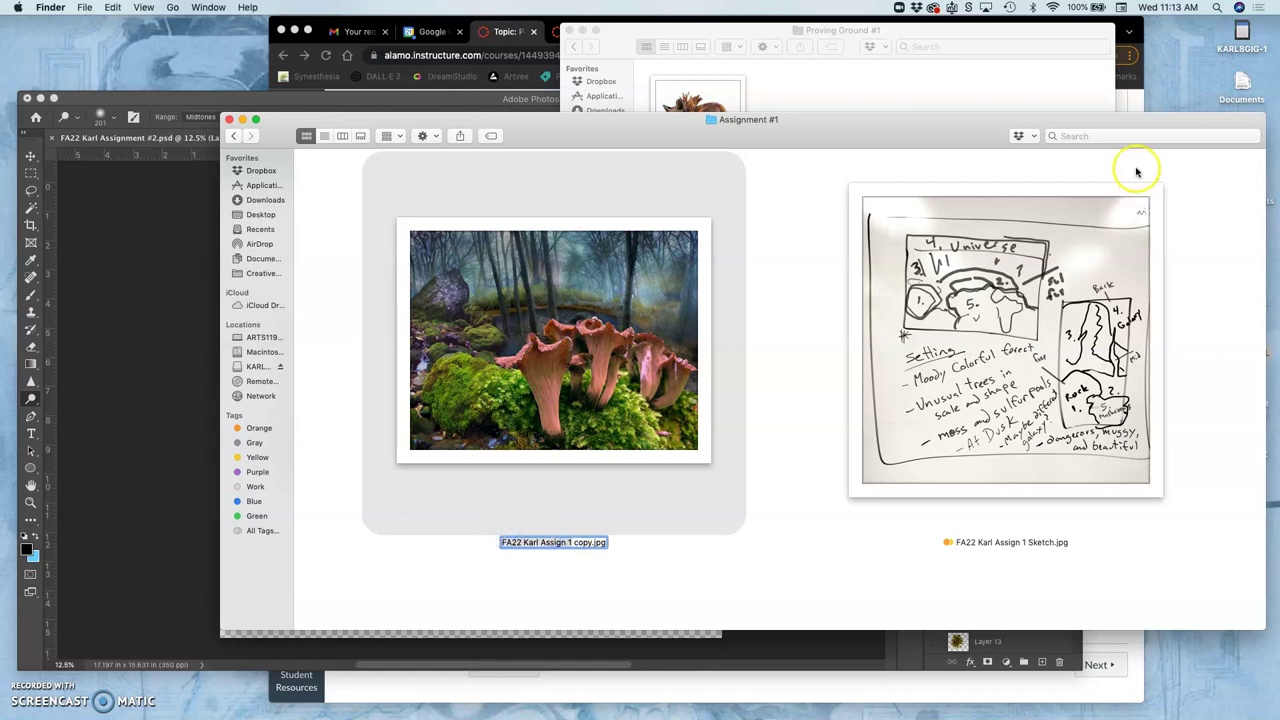
click(1216, 8)
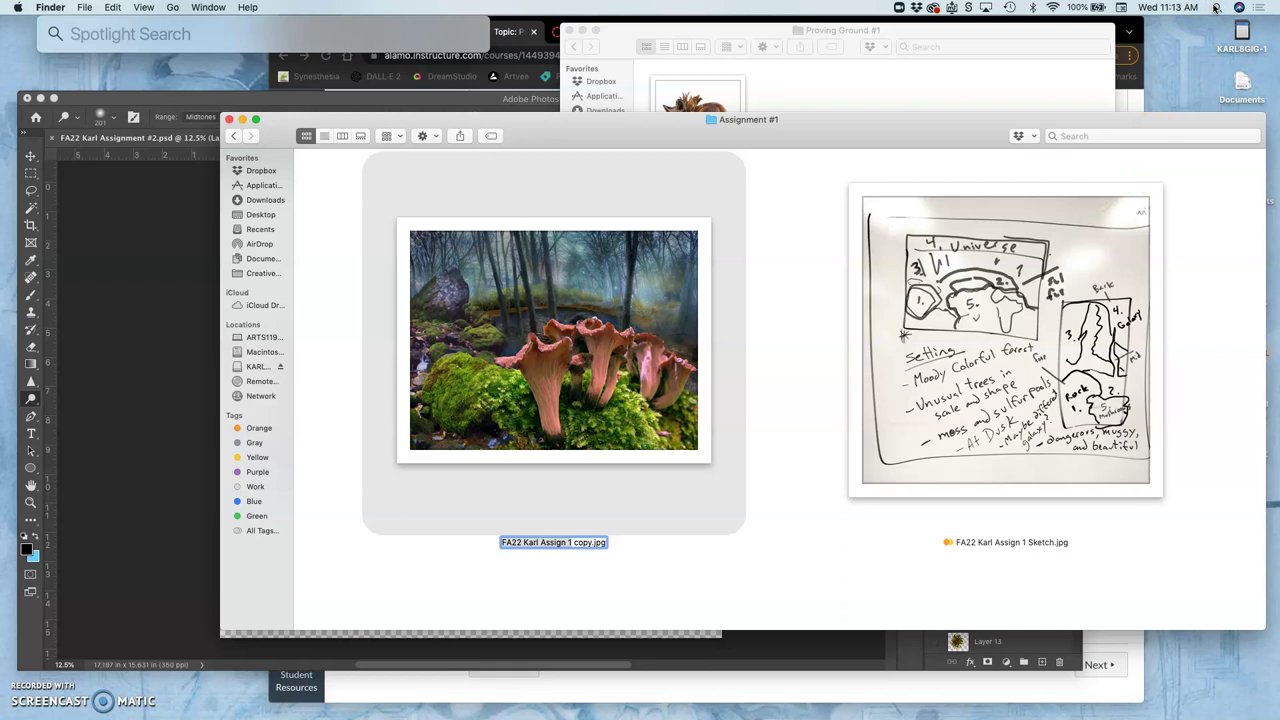
key(super+v)
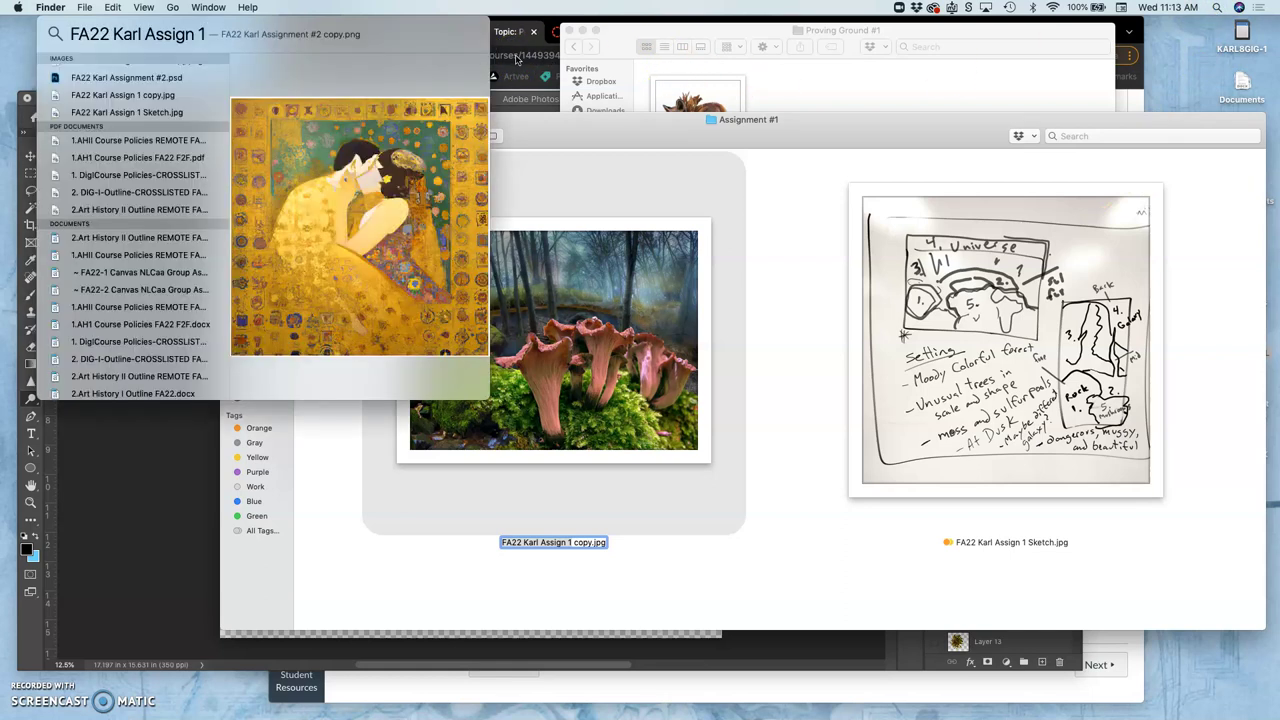
key(Return)
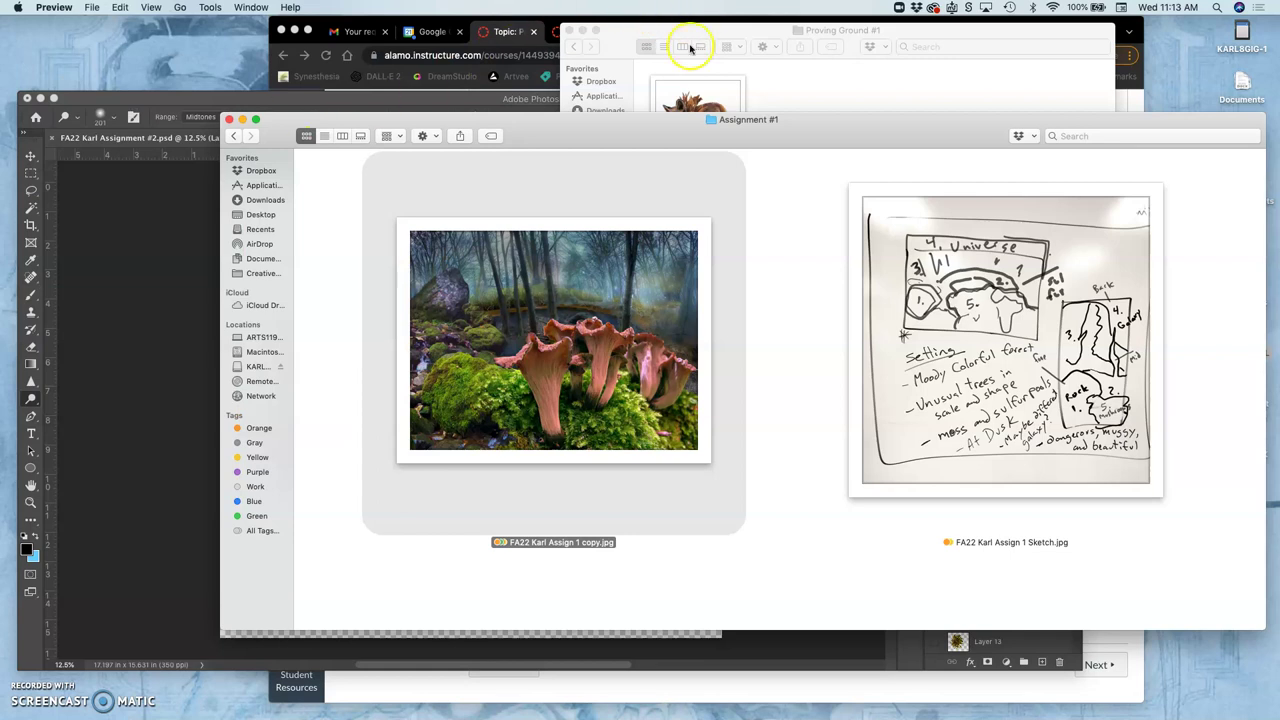
Look through the earlier Spotlight results for the original mushroom landscape file, and close the creature image opened in Preview
click(1217, 8)
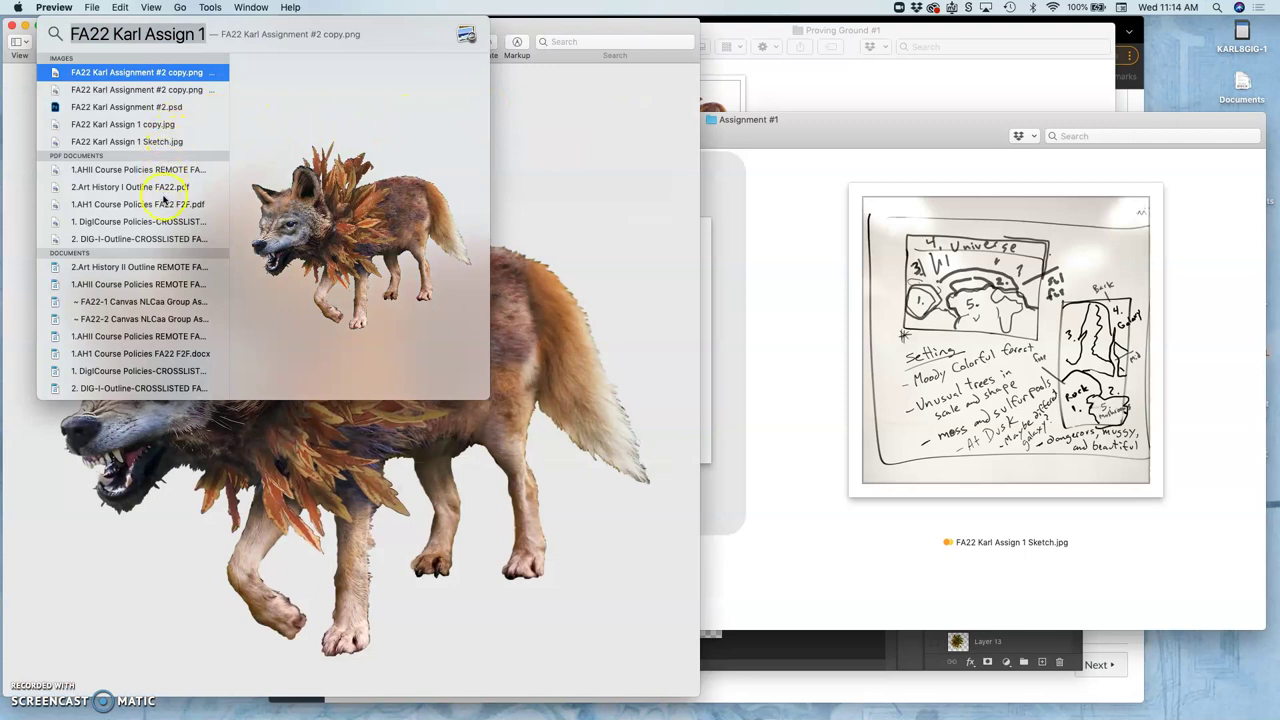
click(108, 144)
scroll(118, 214, down, 4)
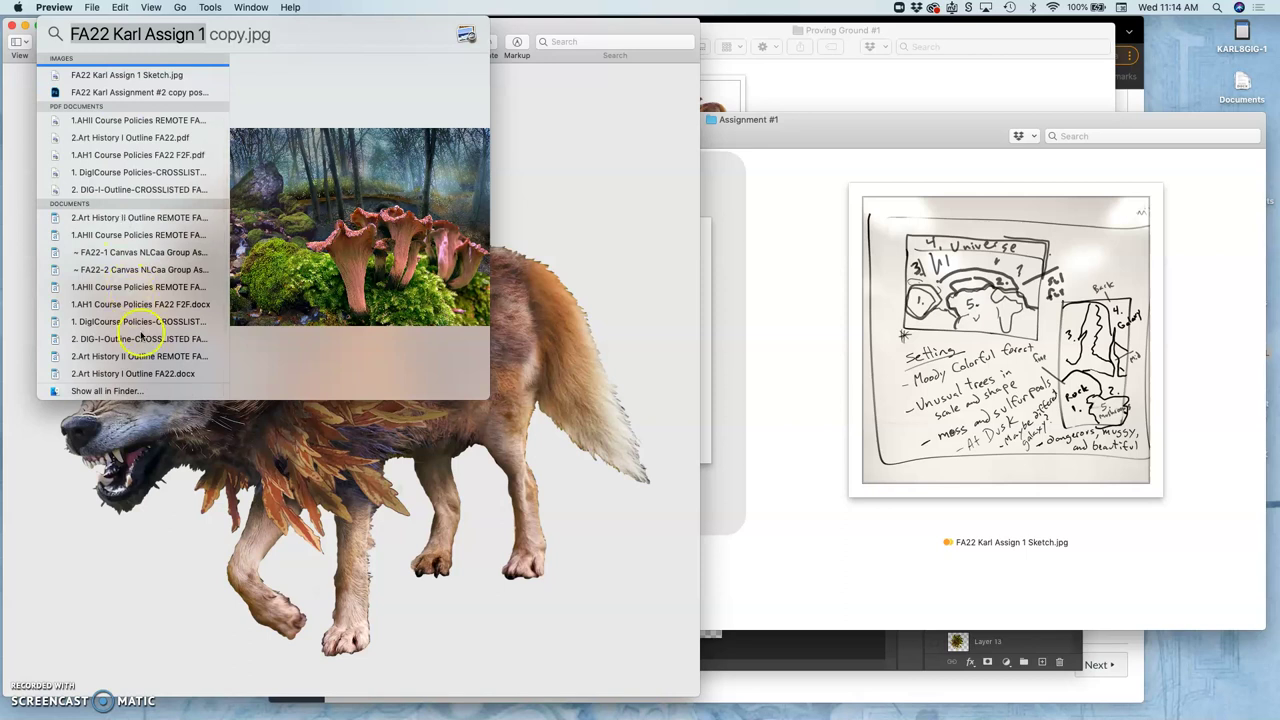
click(538, 97)
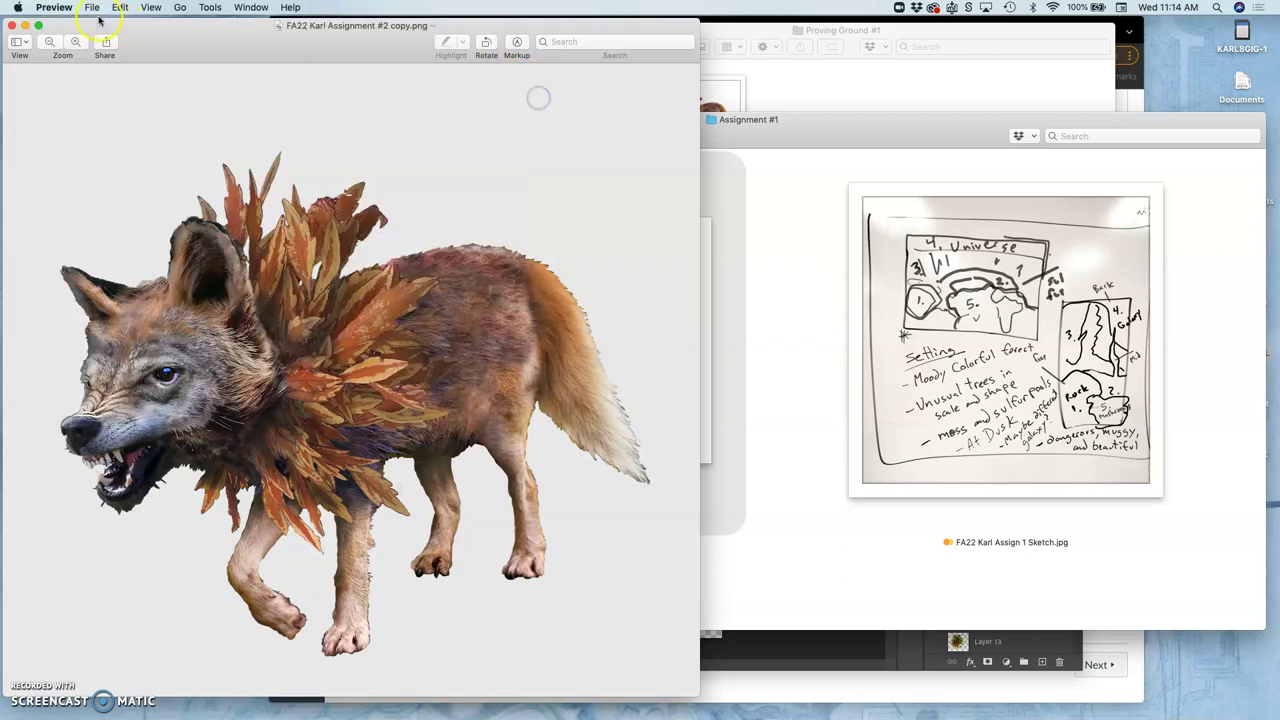
click(13, 25)
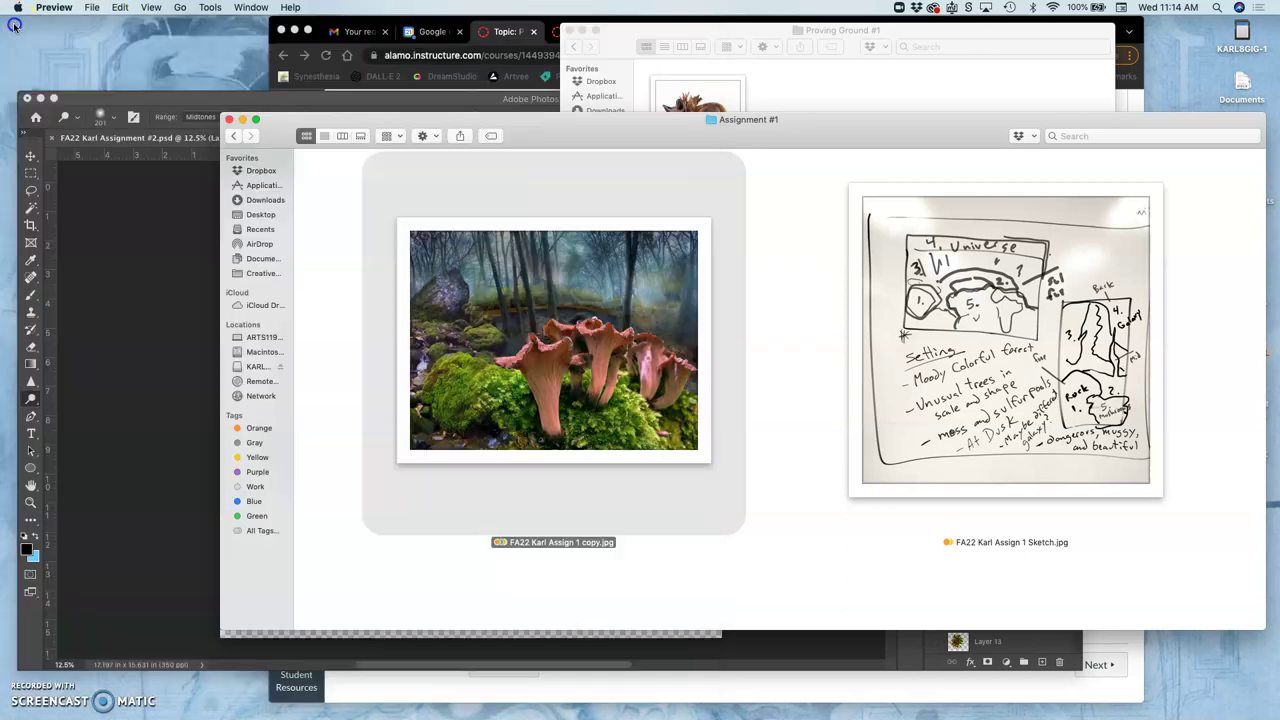
Copy the mushroom landscape JPG from the Assignment #1 folder into the Proving Ground #1 folder and close the Assignment #1 window
click(775, 307)
scroll(775, 308, down, 10)
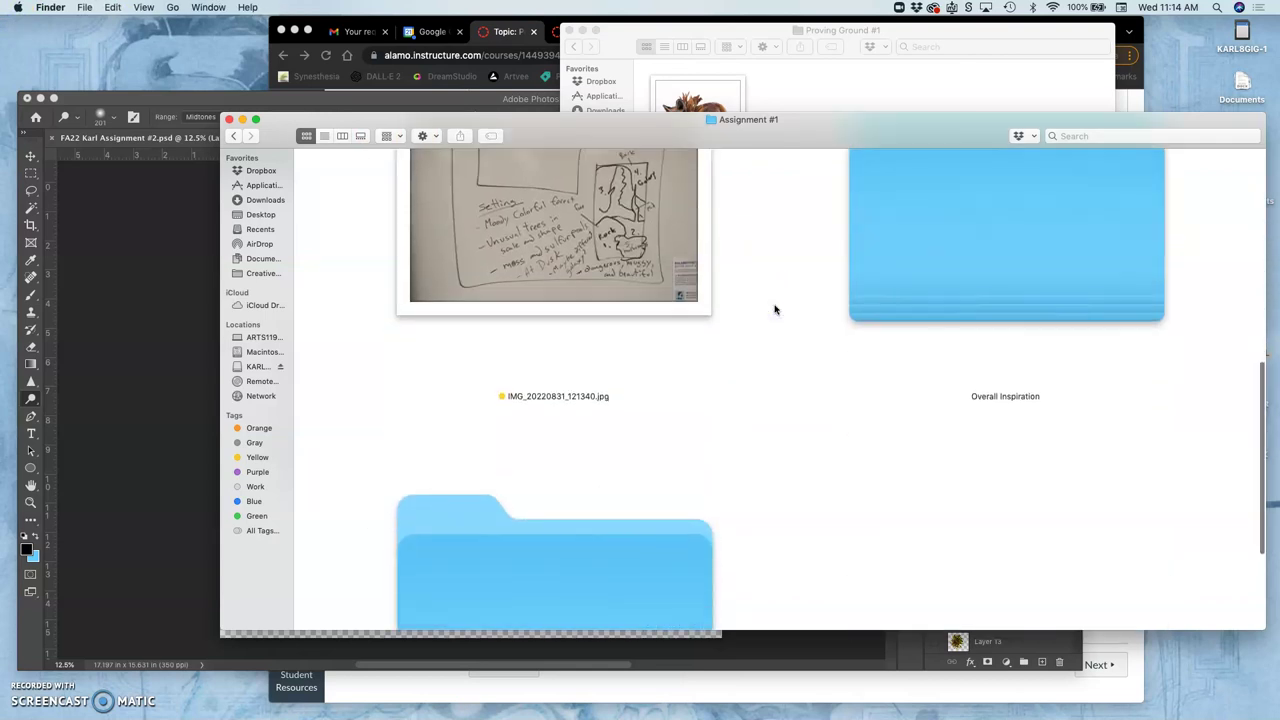
scroll(775, 309, up, 10)
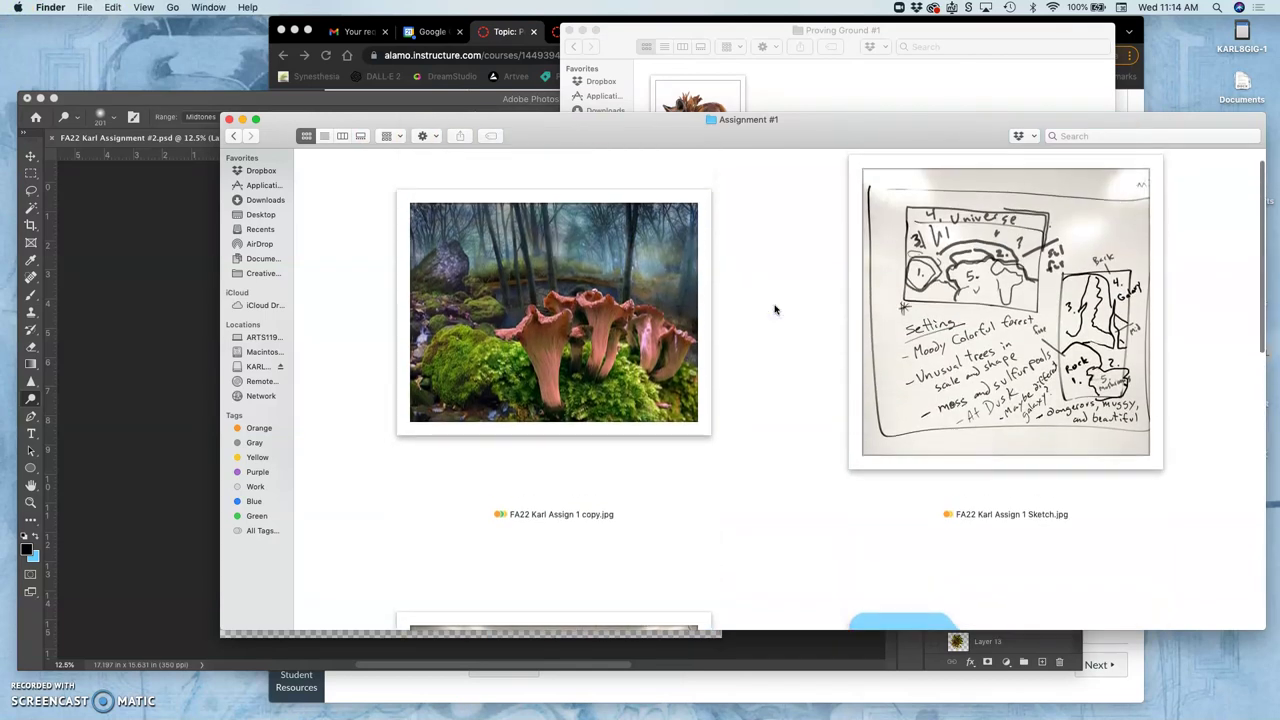
click(770, 308)
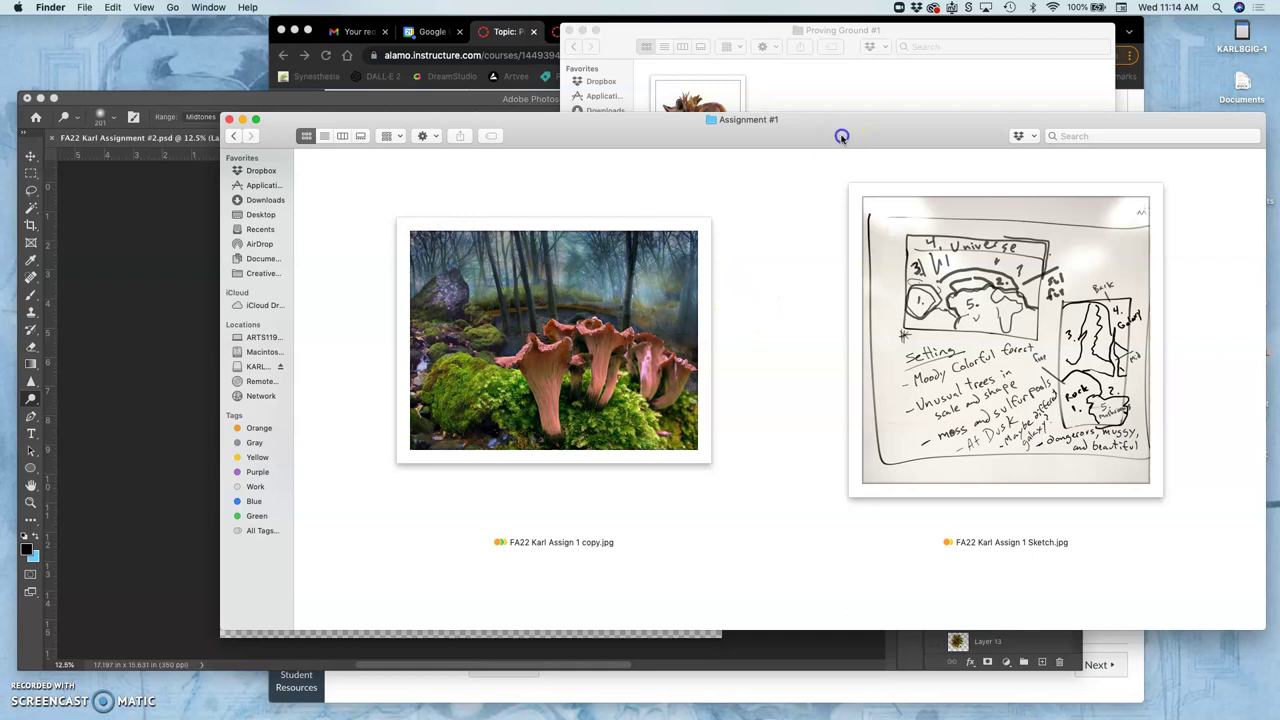
drag(842, 136, 848, 360)
click(565, 485)
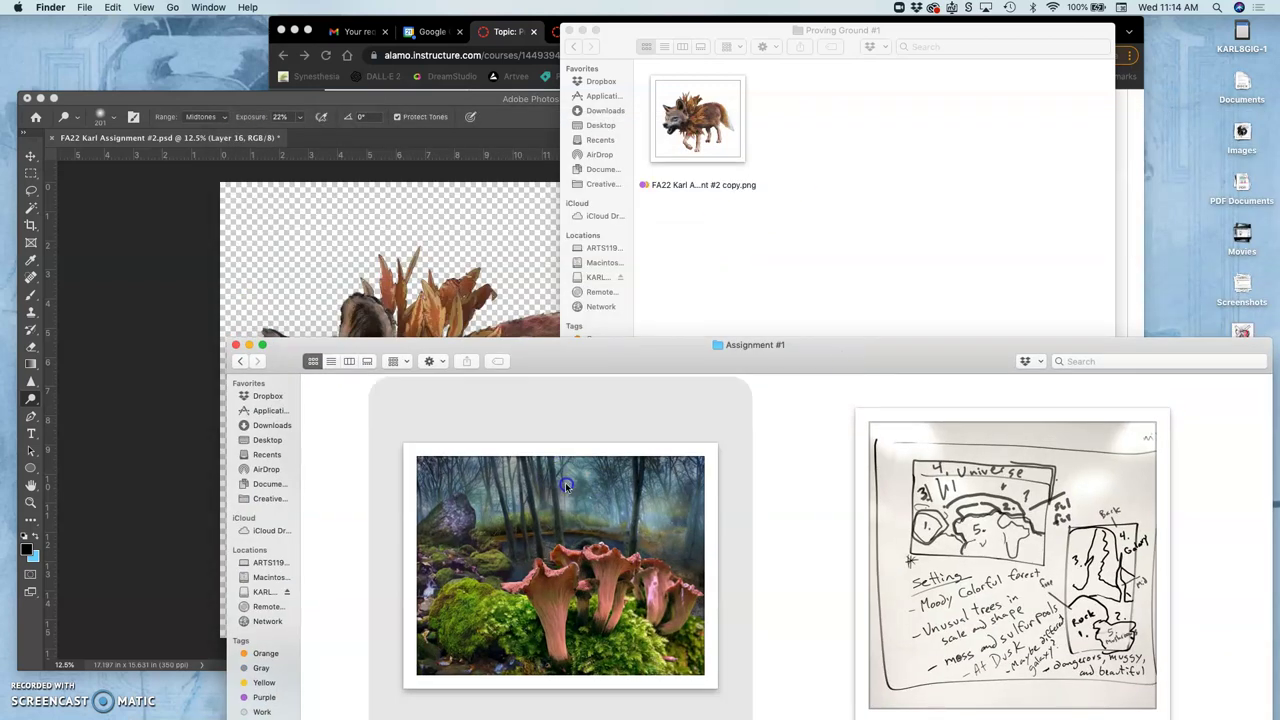
drag(565, 485, 849, 196)
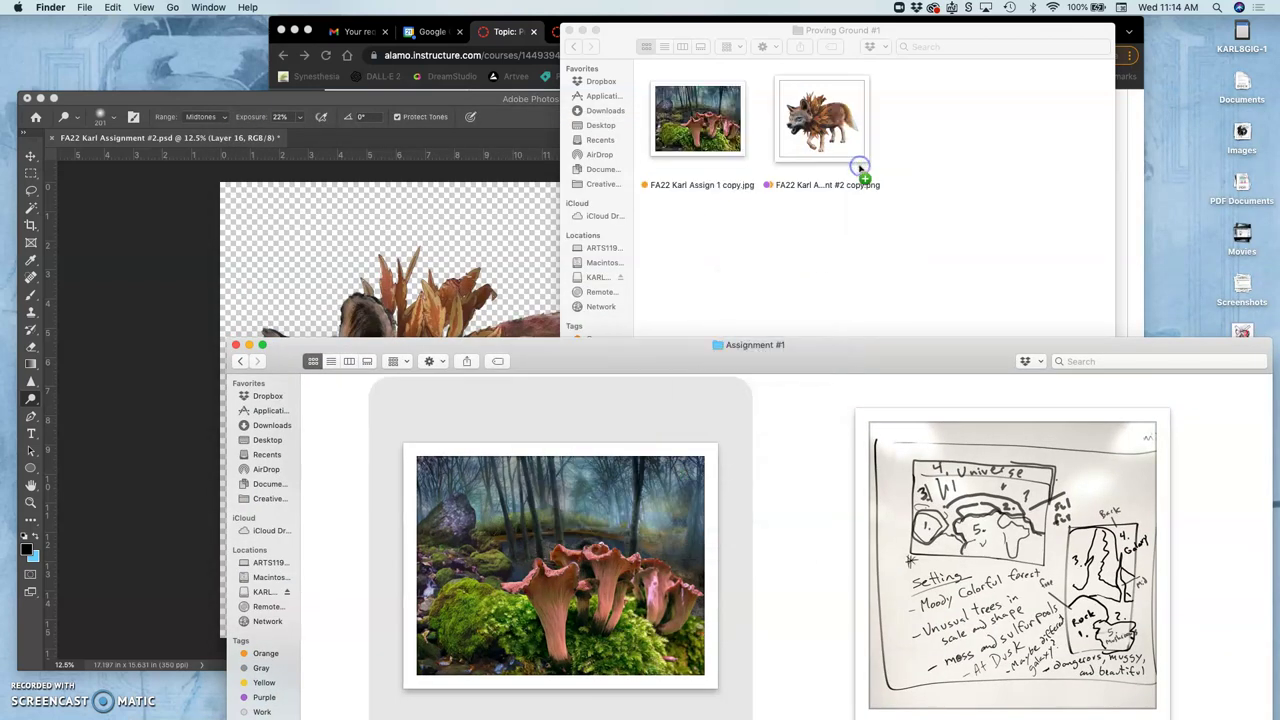
click(953, 266)
click(236, 345)
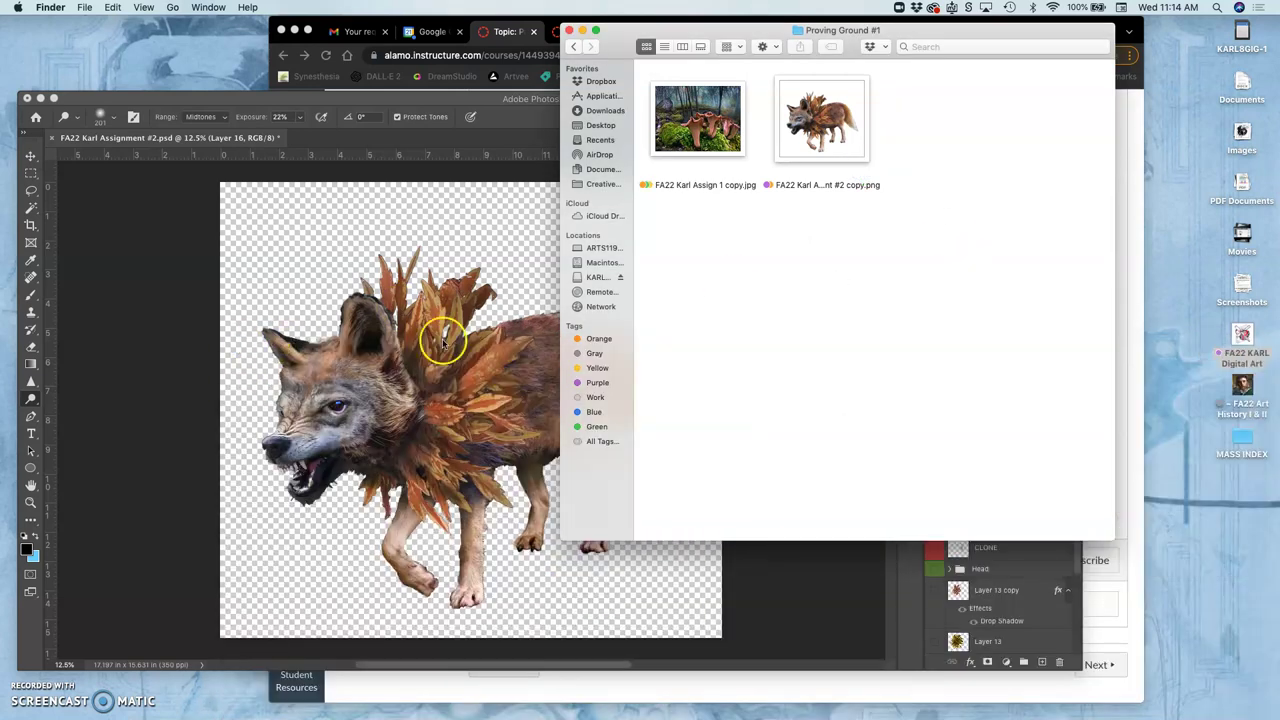
Close the Assignment #2 creature PSD in Photoshop, saving its changes
click(52, 140)
click(52, 140)
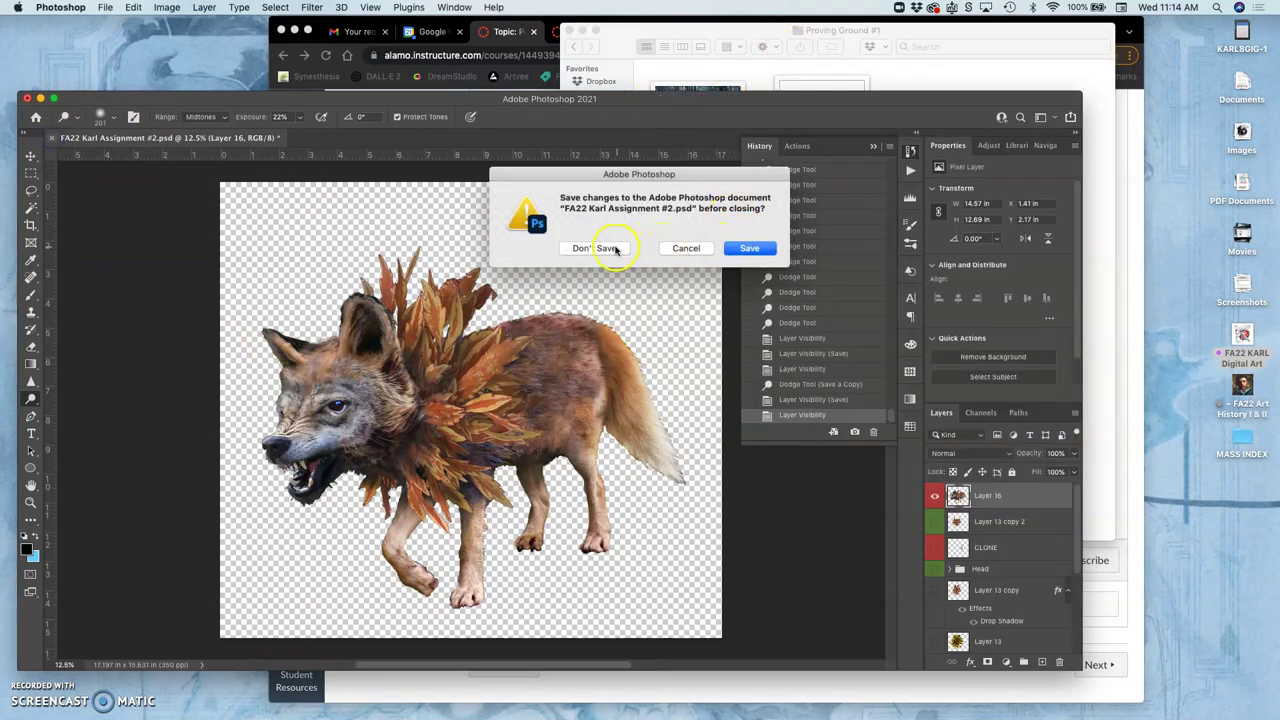
click(749, 248)
Open the mushroom landscape JPG from the Proving Ground #1 folder in Adobe Photoshop 2021 and collapse the history list
click(911, 85)
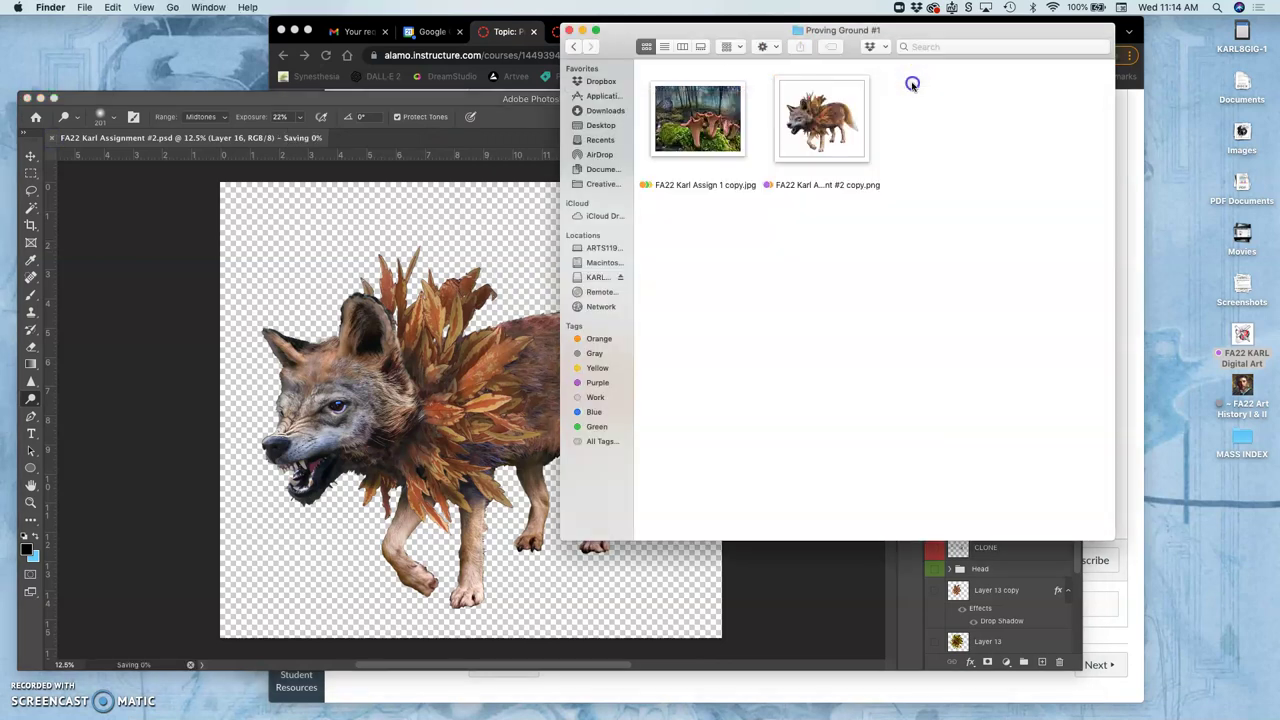
right_click(676, 128)
mouse_move(693, 150)
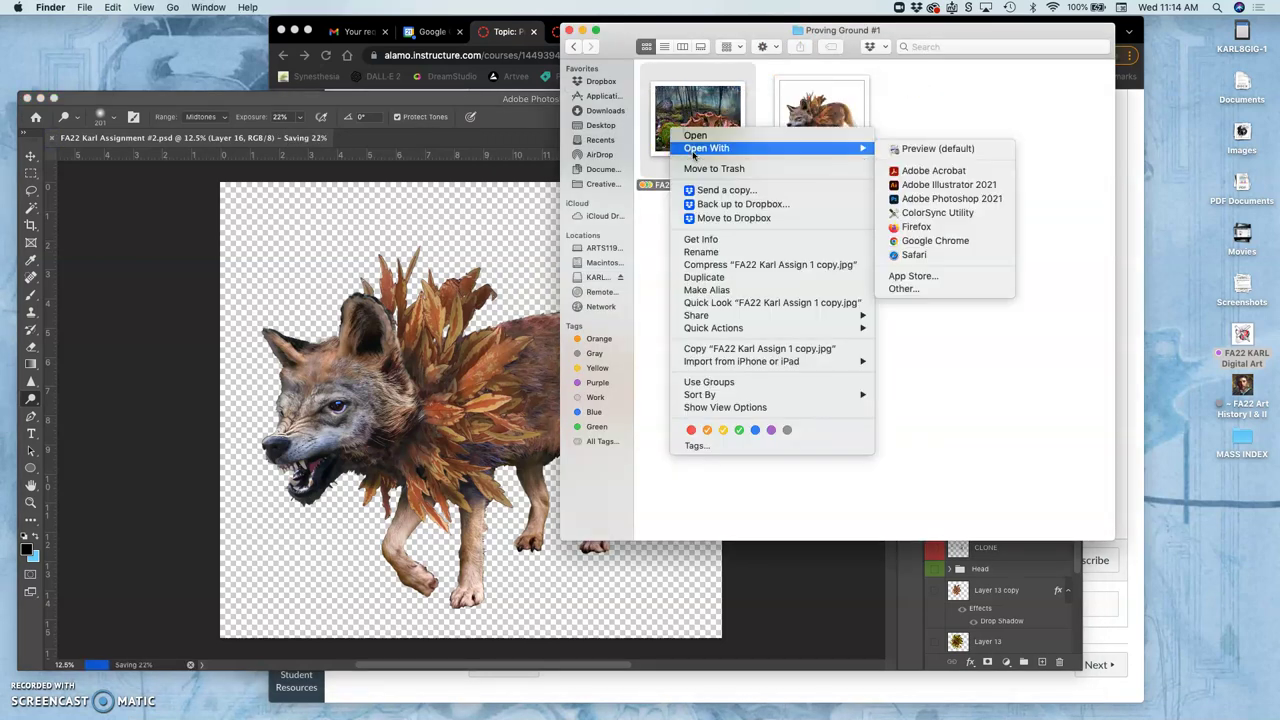
click(951, 198)
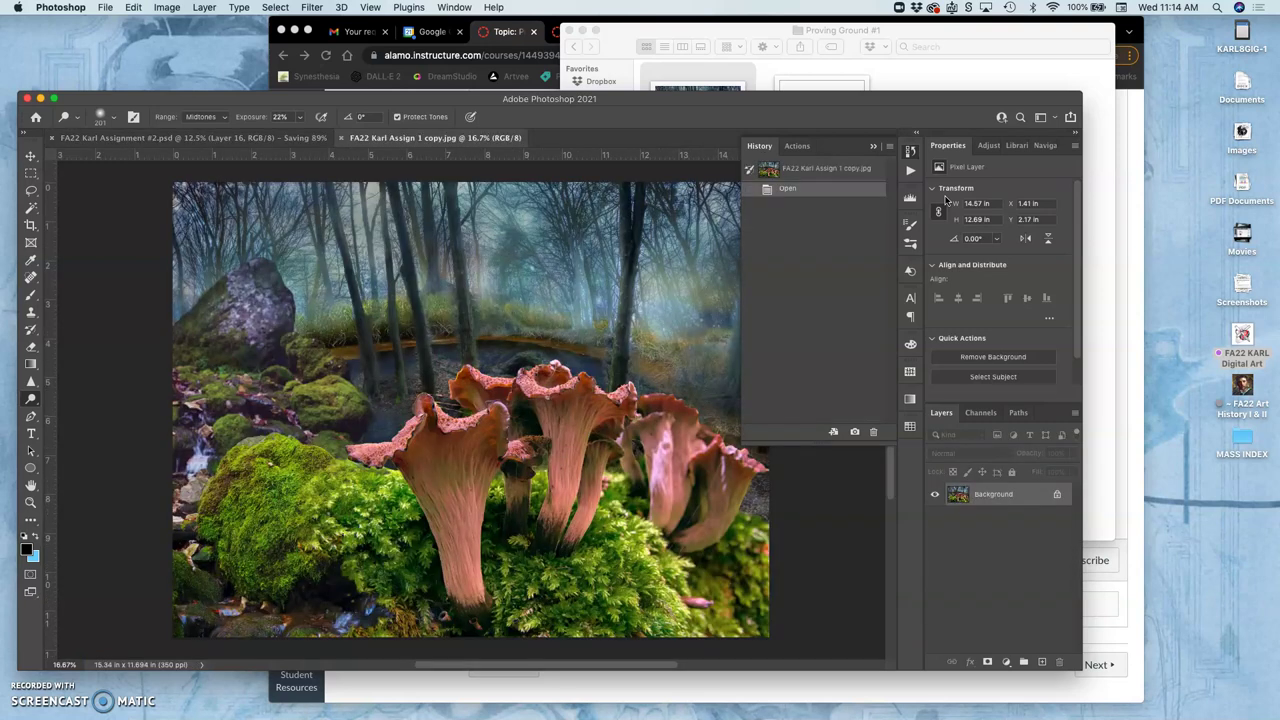
click(872, 147)
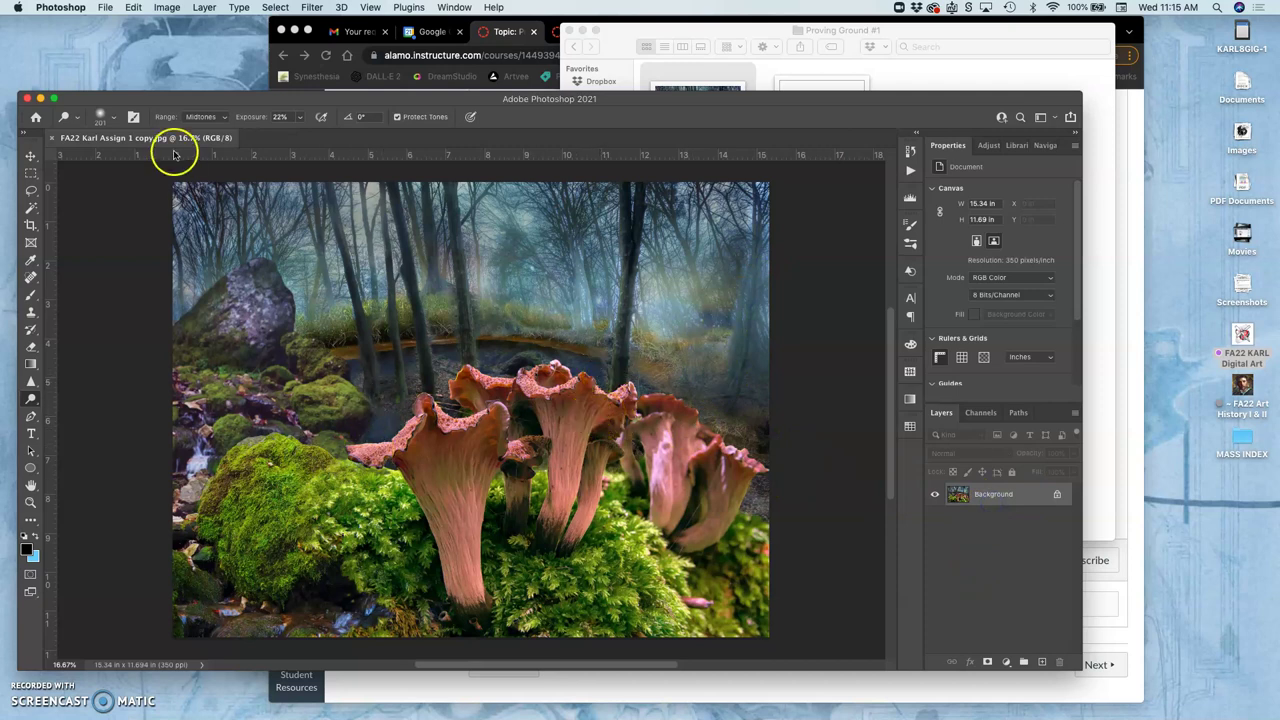
Lasso the foreground mushrooms and mossy ground down to the image's lower edge and copy the selection to a new layer
click(32, 190)
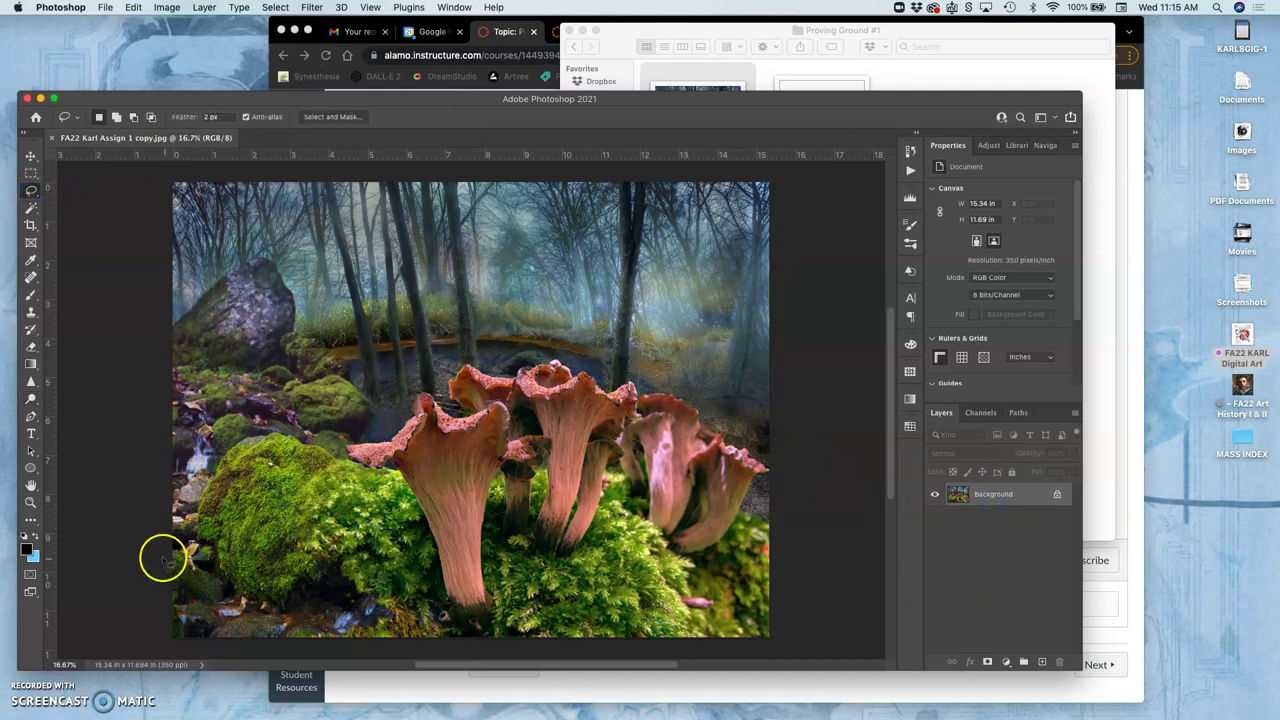
mouse_move(204, 499)
mouse_down()
mouse_move(268, 435)
mouse_move(351, 429)
mouse_up()
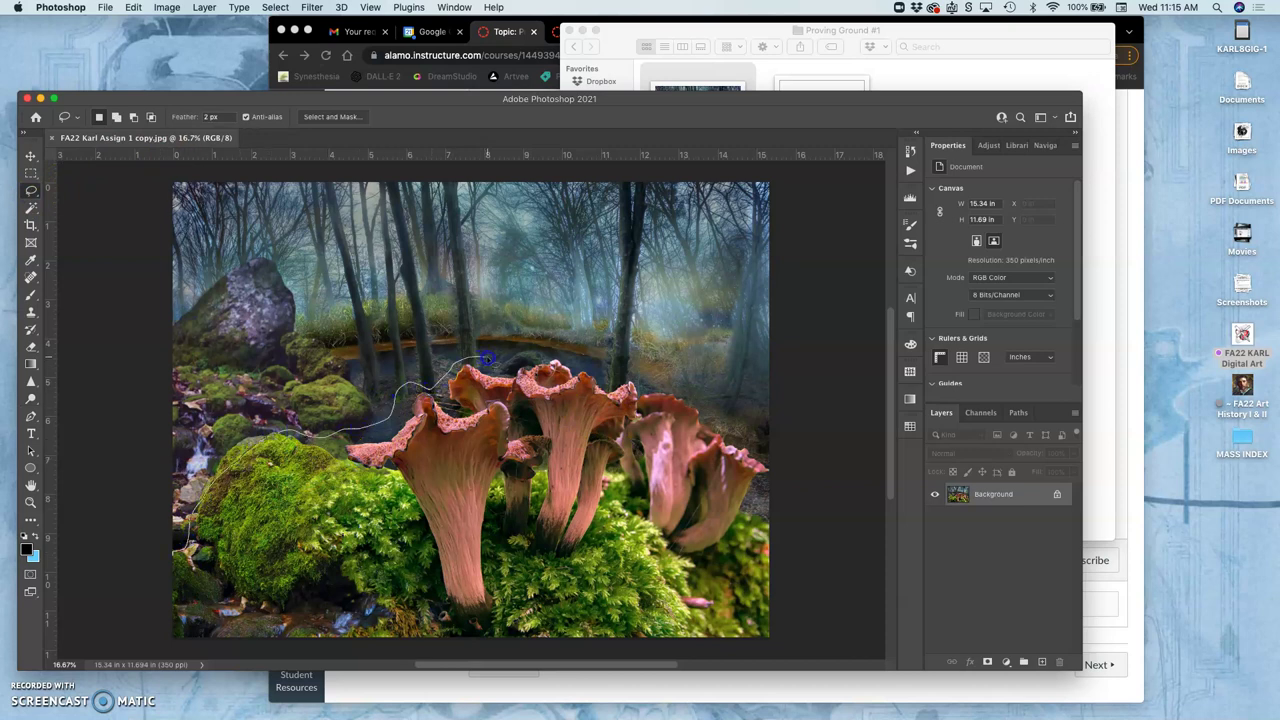
mouse_move(628, 365)
mouse_down()
mouse_move(703, 395)
mouse_move(778, 458)
mouse_up()
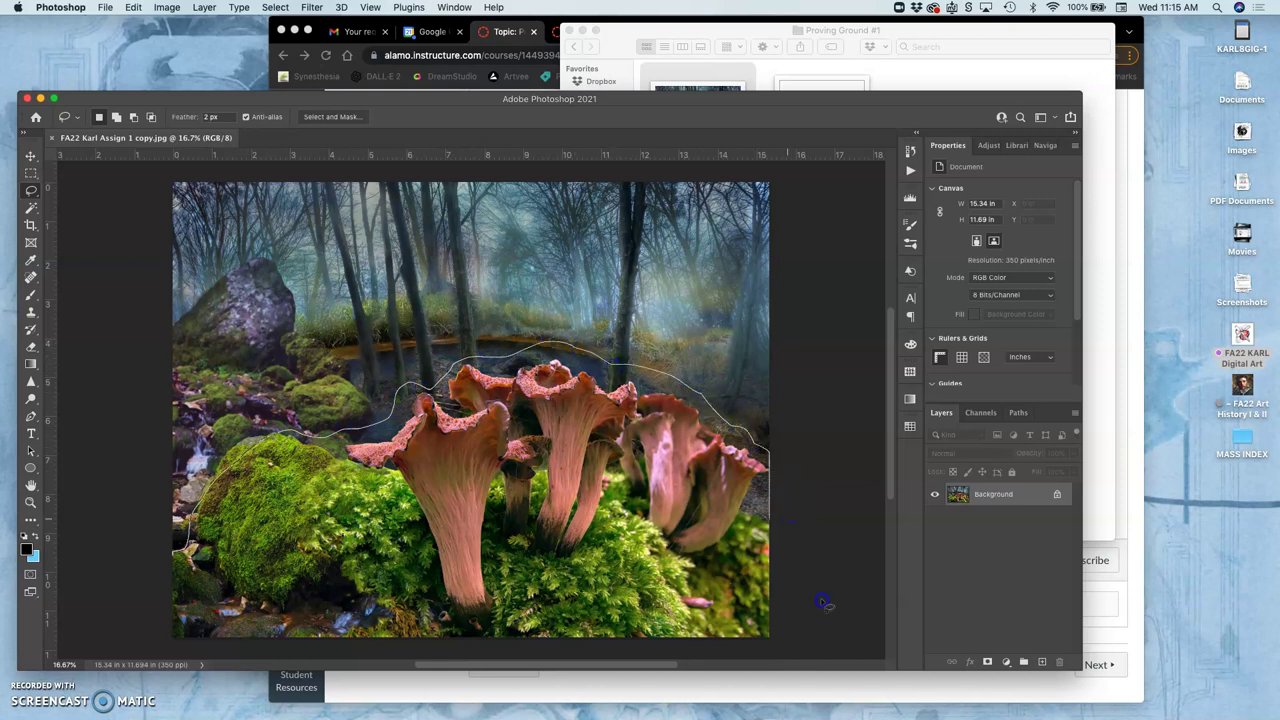
mouse_move(733, 716)
mouse_down()
mouse_move(535, 688)
mouse_move(369, 712)
mouse_move(123, 707)
mouse_up()
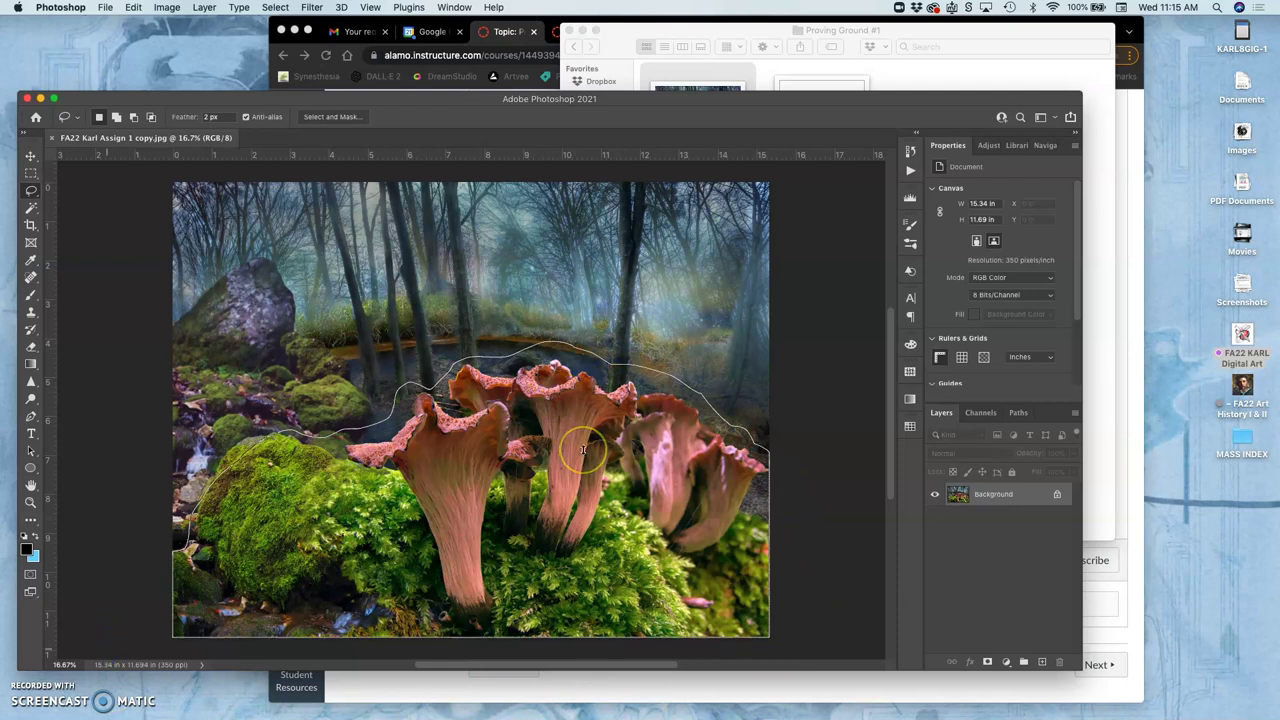
key(super+j)
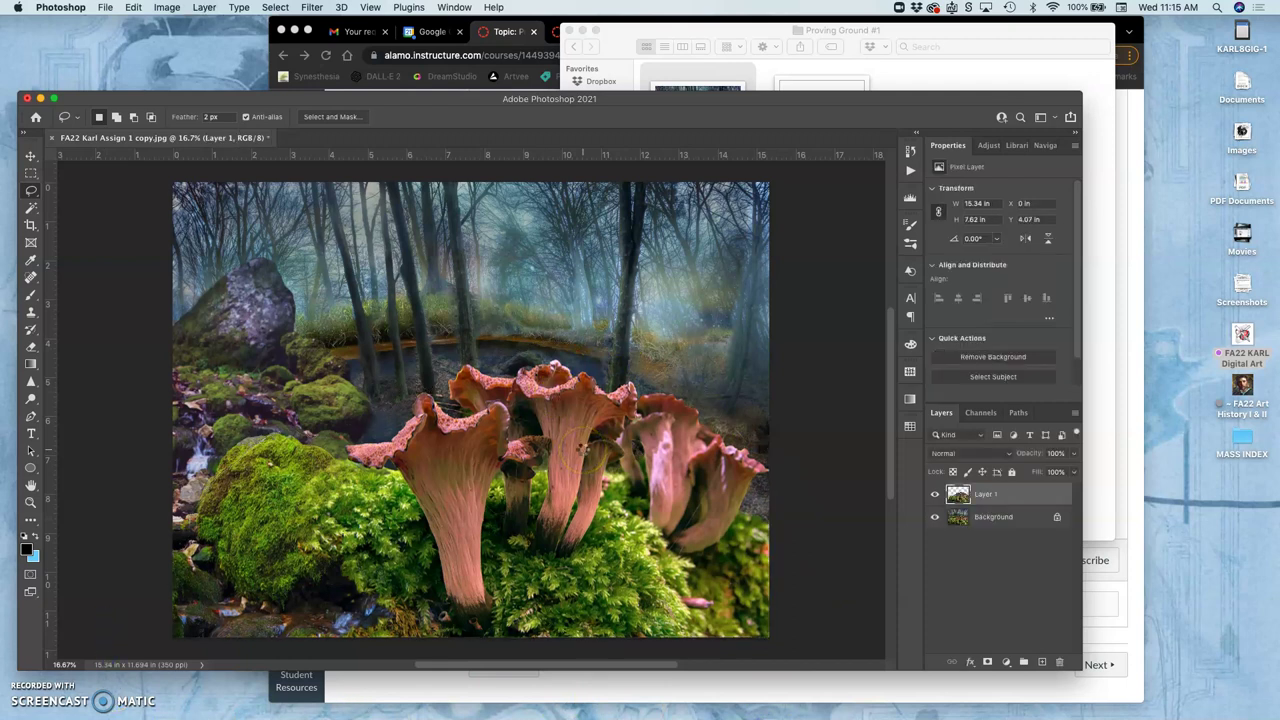
Check the foreground cutout with the Background layer hidden, restore the Background, and rename the cutout layer FORE
click(935, 518)
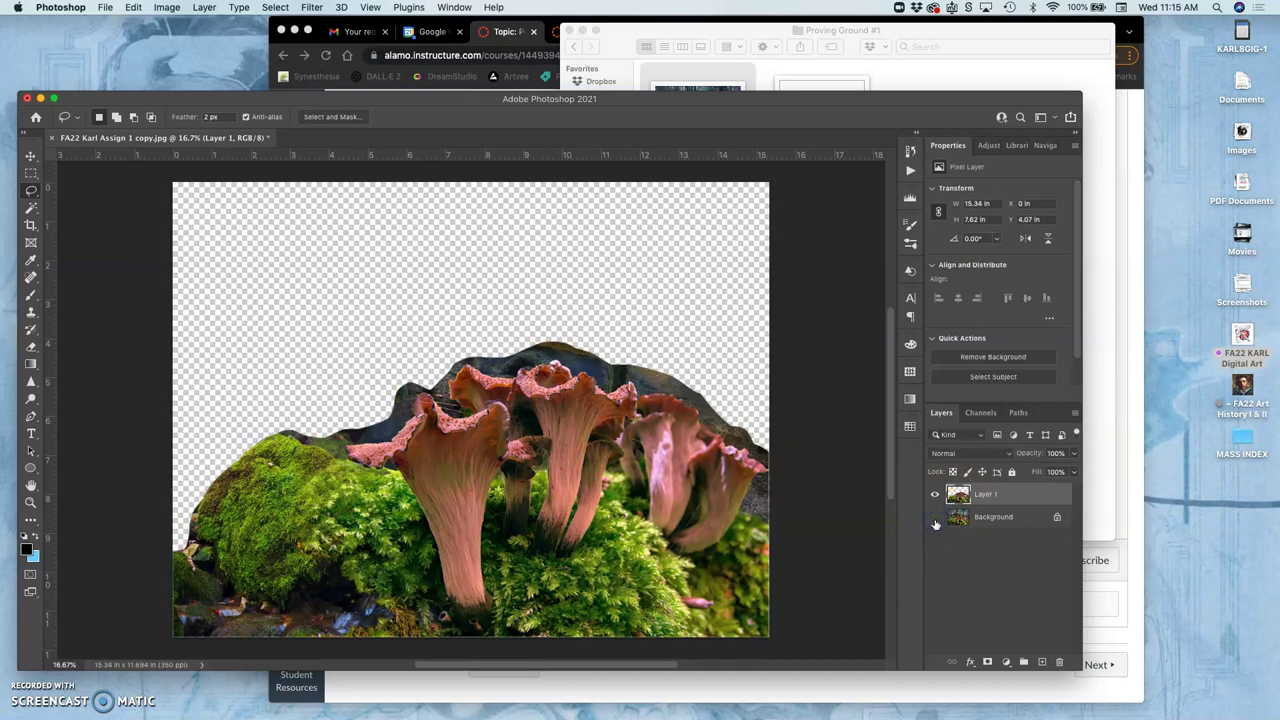
click(935, 517)
click(987, 497)
double_click(985, 495)
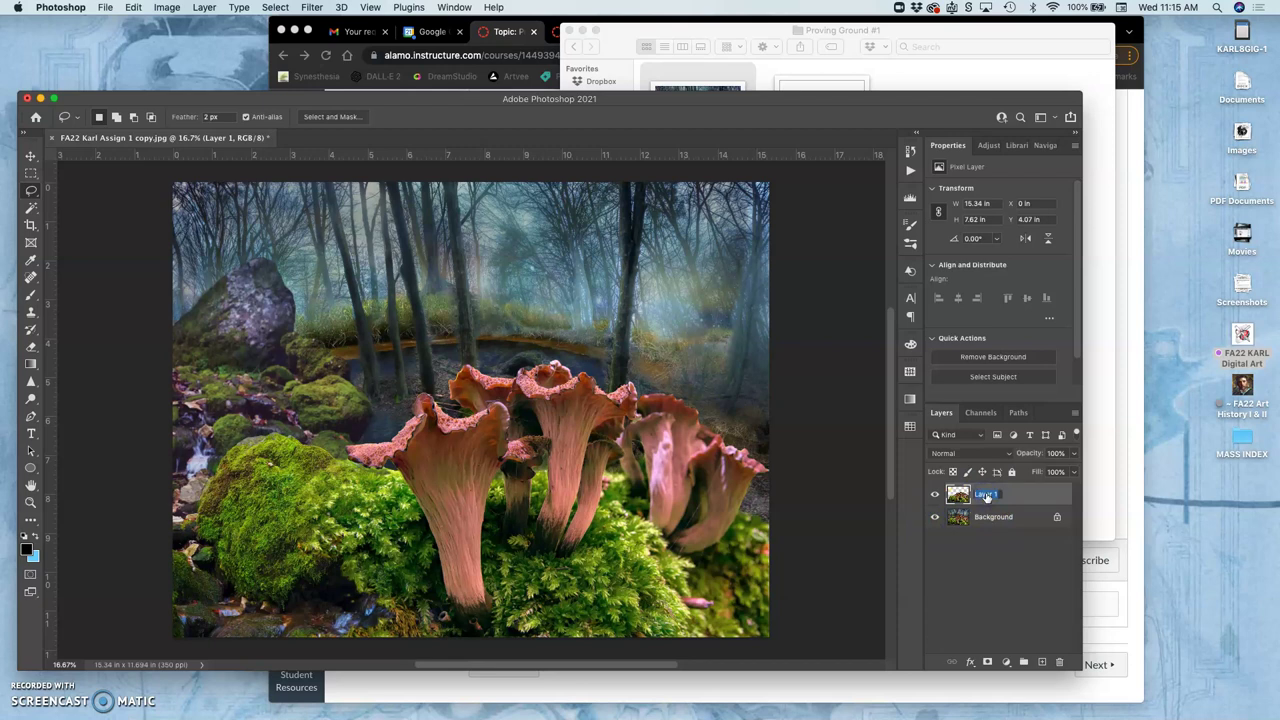
text(FORE)
key(Return)
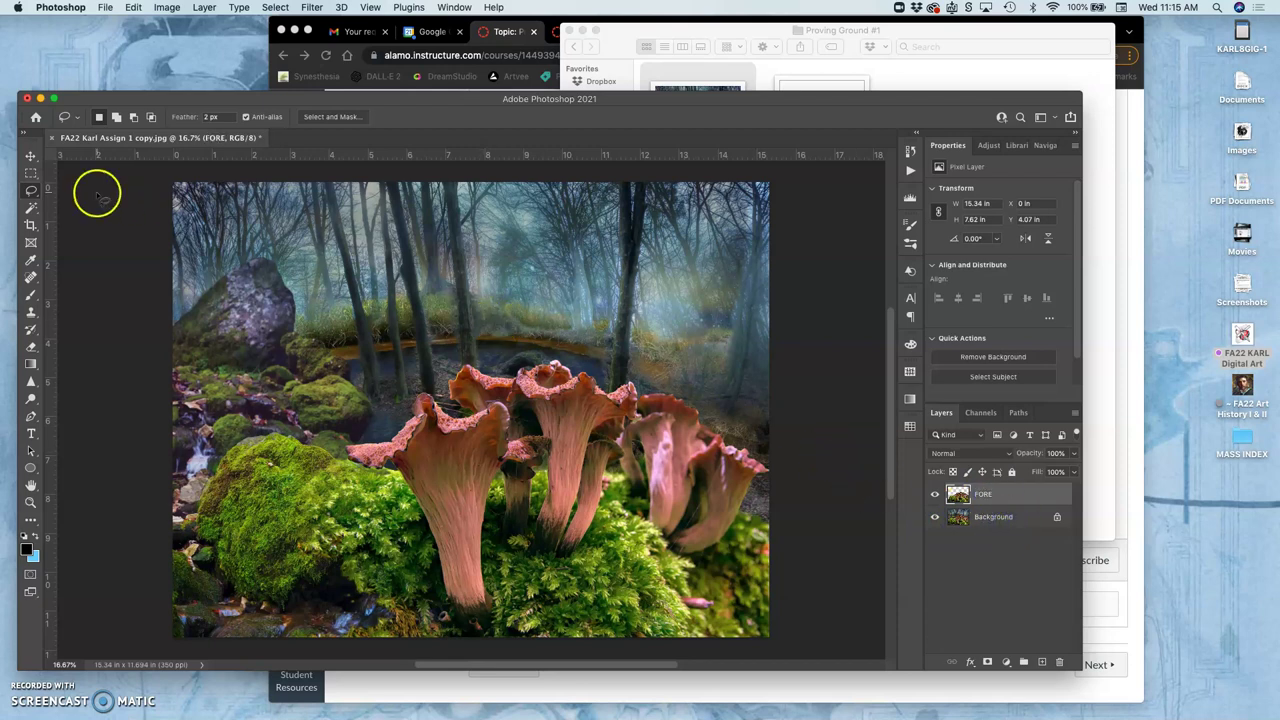
Lasso everything below the purple rock and pond's far bank, including the foreground, and copy the selection from FORE to a new layer
click(31, 190)
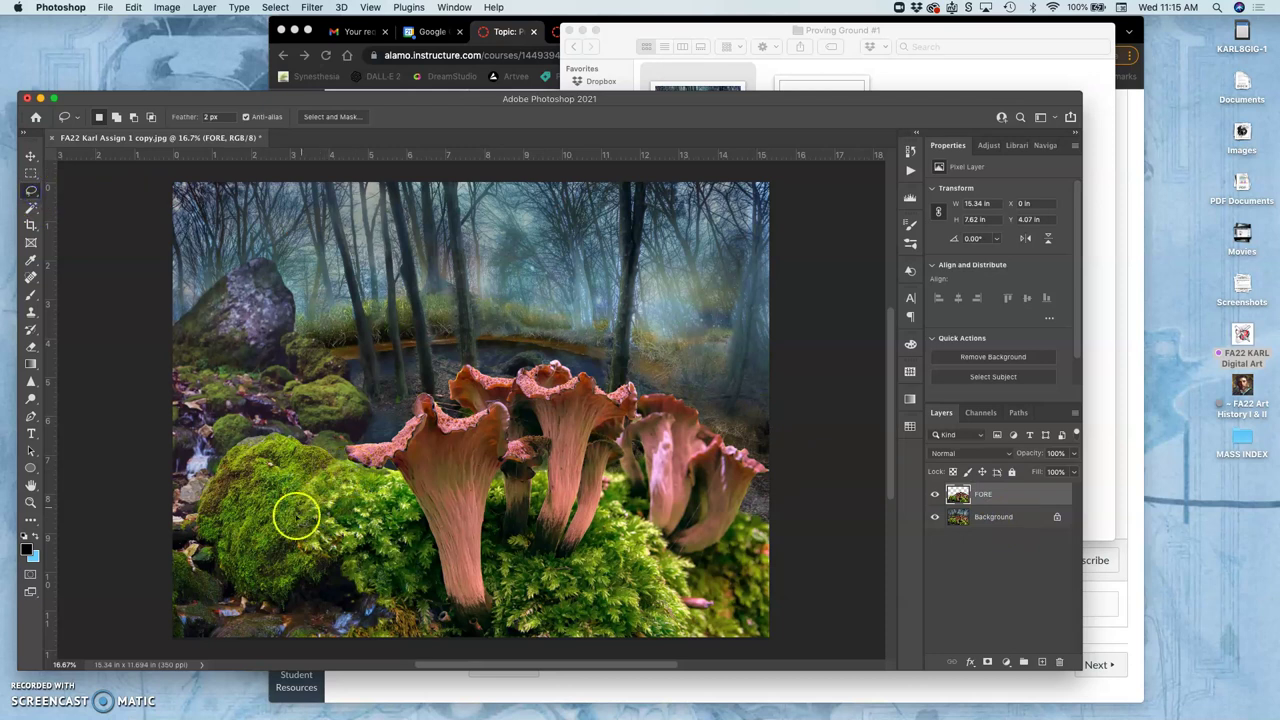
drag(152, 630, 120, 374)
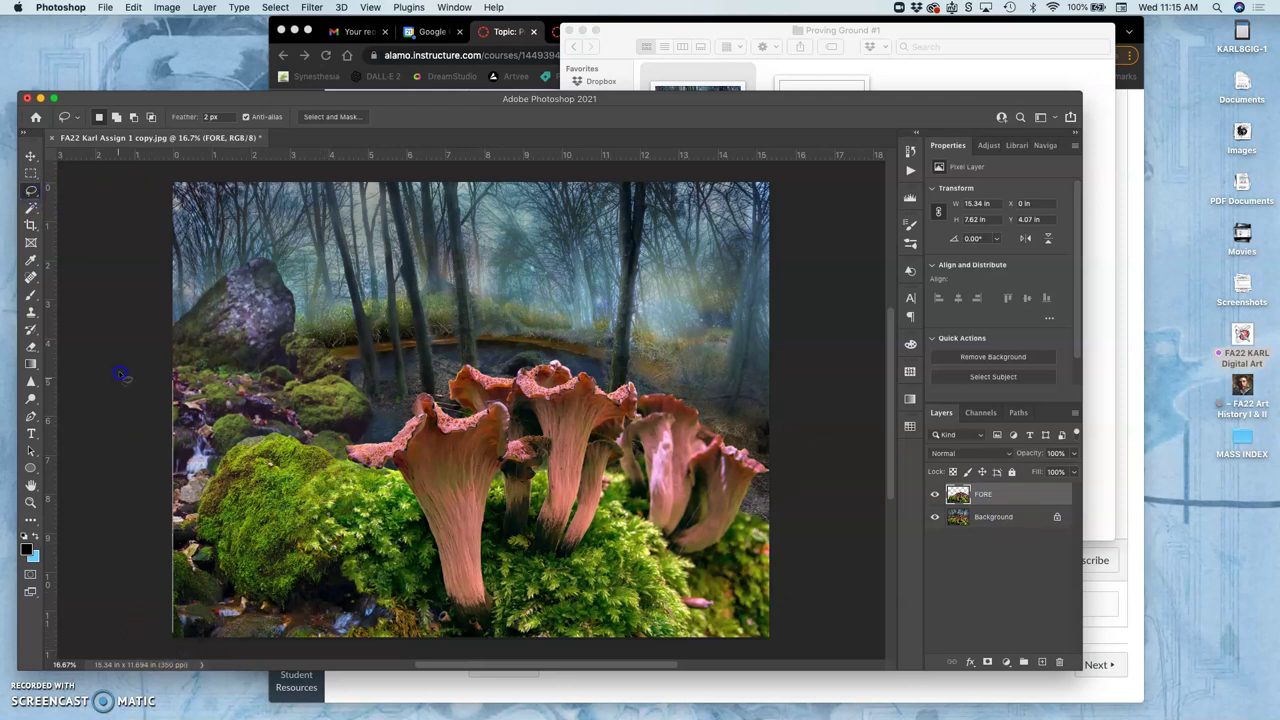
mouse_move(174, 293)
mouse_down()
mouse_move(251, 256)
mouse_move(289, 272)
mouse_move(311, 329)
mouse_move(471, 318)
mouse_move(592, 343)
mouse_up()
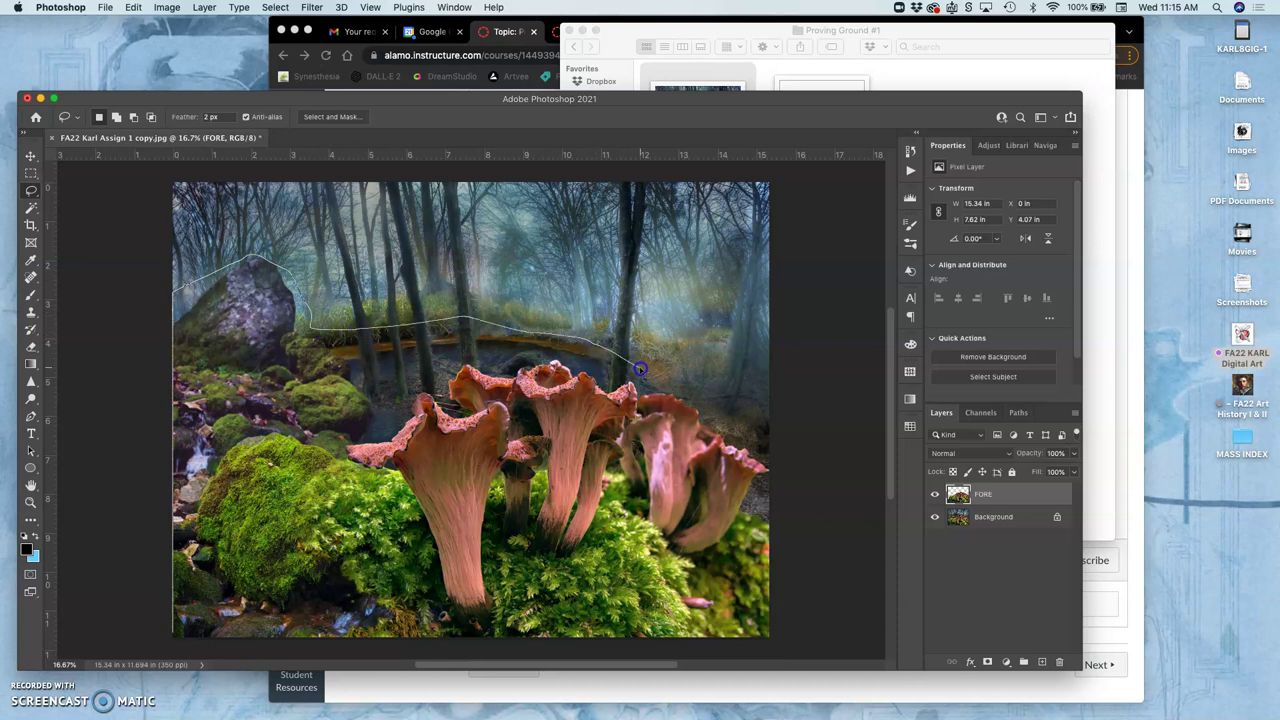
drag(696, 384, 734, 361)
mouse_move(808, 474)
mouse_down()
mouse_move(826, 631)
mouse_move(793, 716)
mouse_move(607, 673)
mouse_move(360, 717)
mouse_move(273, 694)
mouse_move(101, 709)
mouse_move(47, 583)
mouse_up()
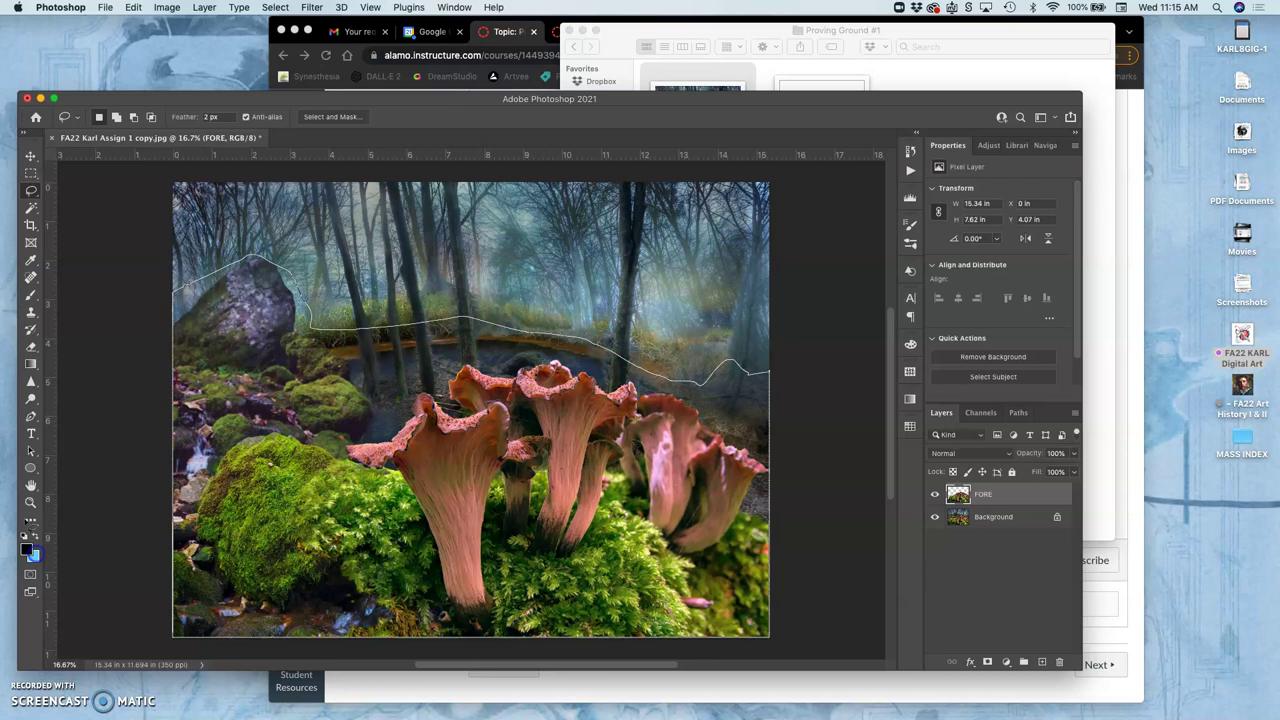
key(ctrl+j)
click(31, 521)
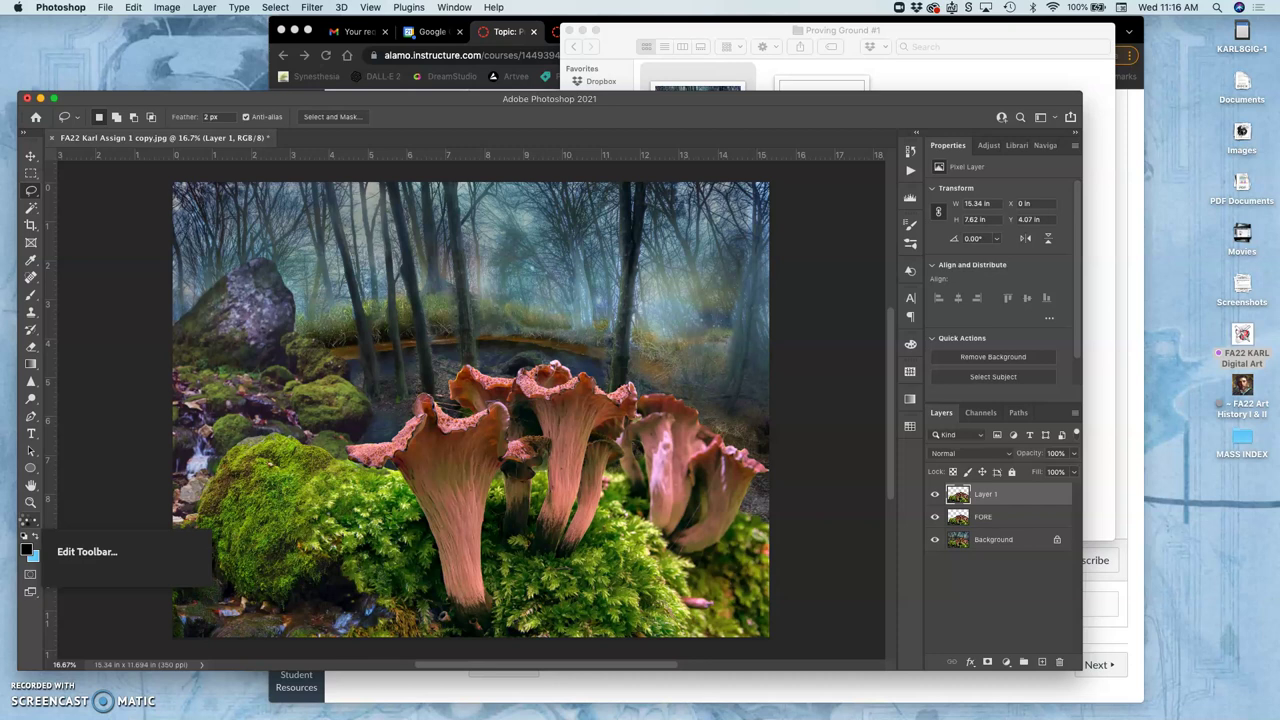
click(223, 529)
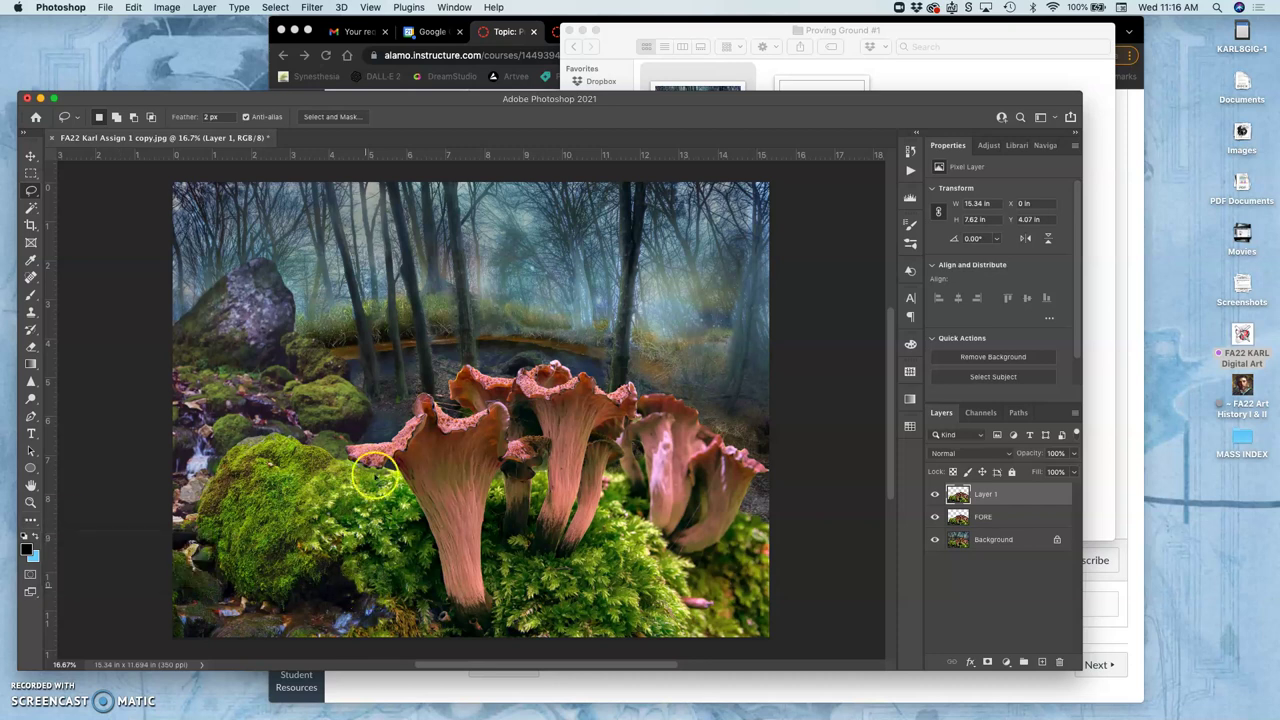
Rename the new layer above FORE as MIDDLE and place it beneath FORE in the layer stack
double_click(988, 540)
click(988, 497)
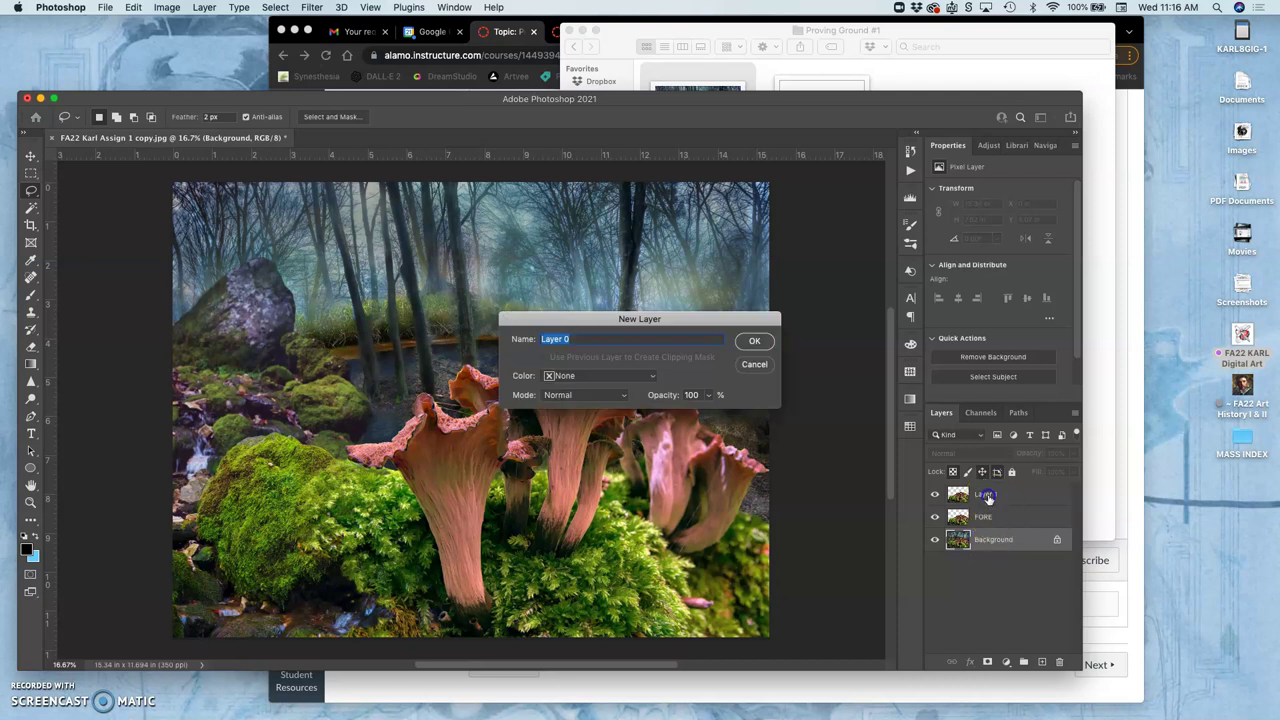
click(756, 366)
double_click(985, 495)
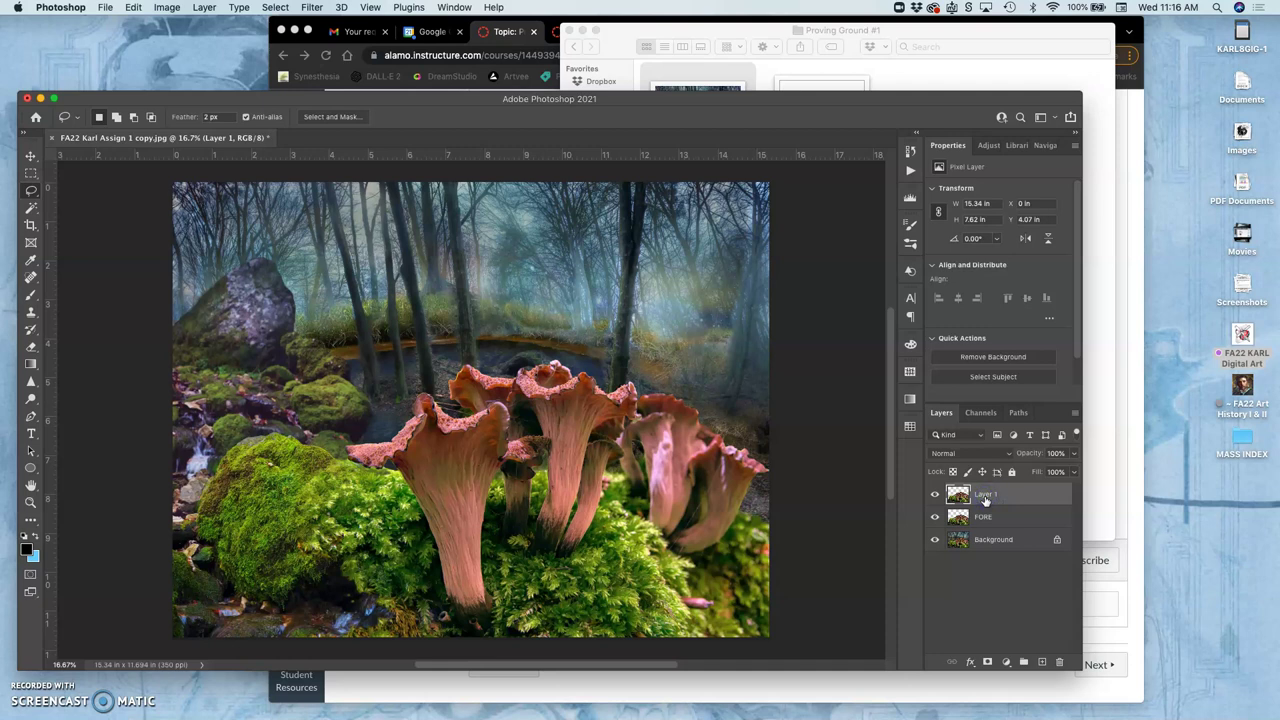
double_click(985, 495)
click(1010, 508)
drag(997, 520, 986, 492)
Compare the FORE and MIDDLE cutouts with the Background hidden, and leave only the Background layer visible
click(934, 494)
click(934, 517)
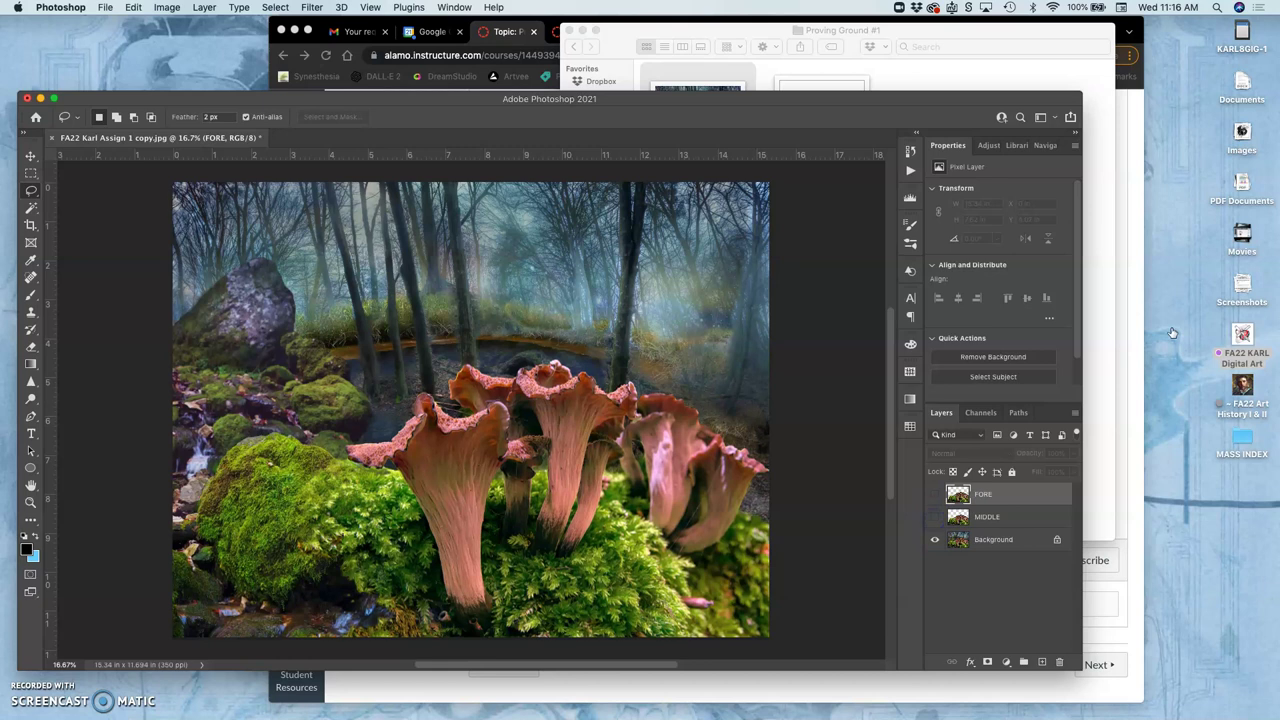
click(934, 538)
click(934, 494)
click(935, 517)
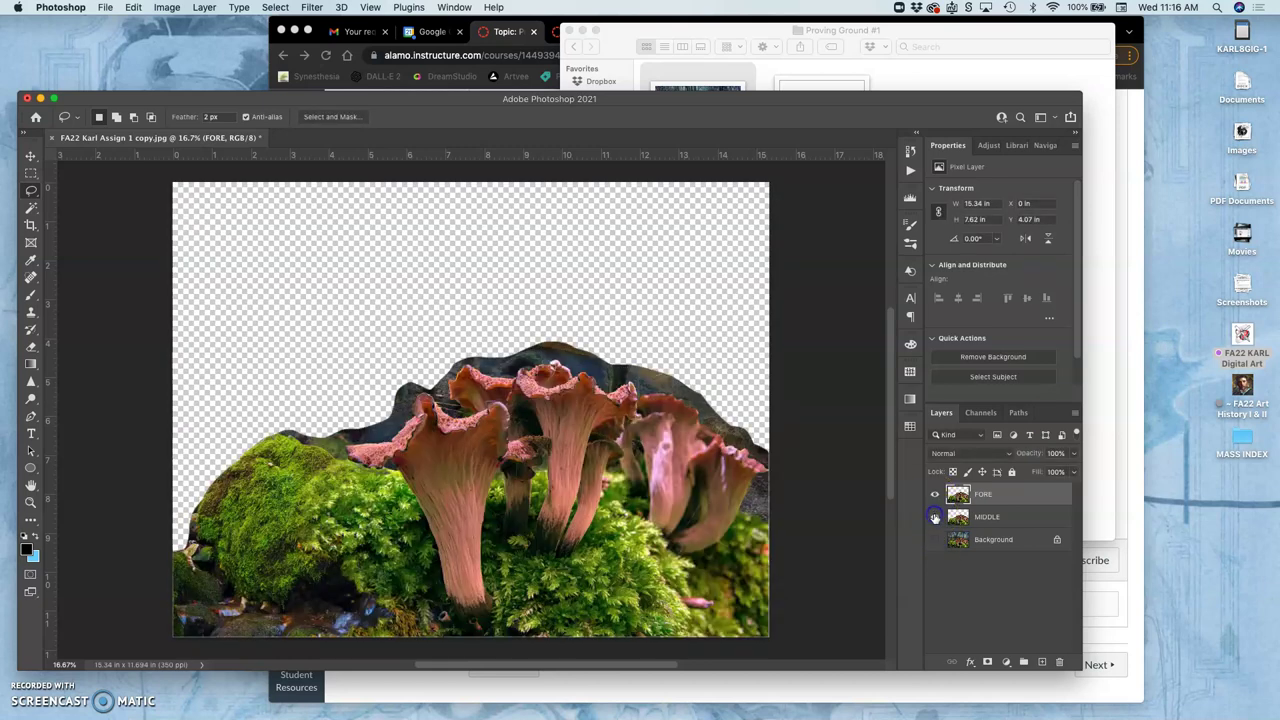
mouse_move(945, 516)
mouse_down()
mouse_move(980, 520)
mouse_move(935, 500)
mouse_up()
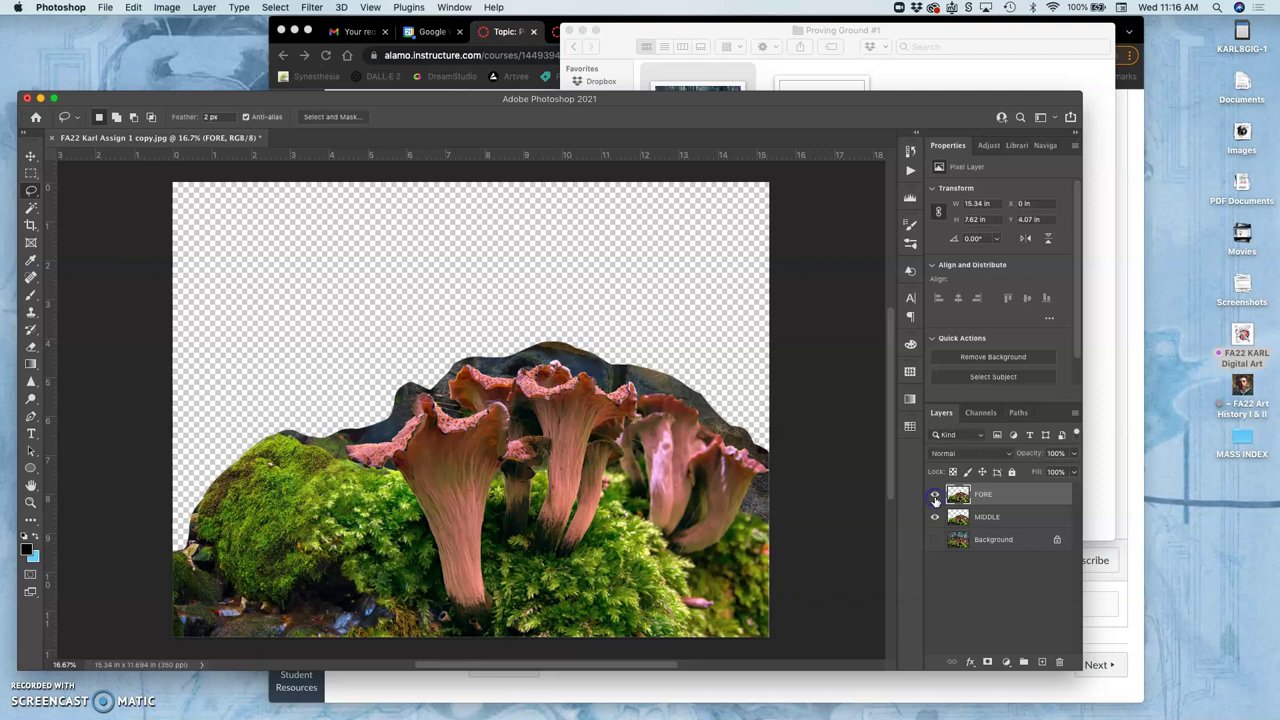
drag(960, 516, 933, 497)
click(934, 496)
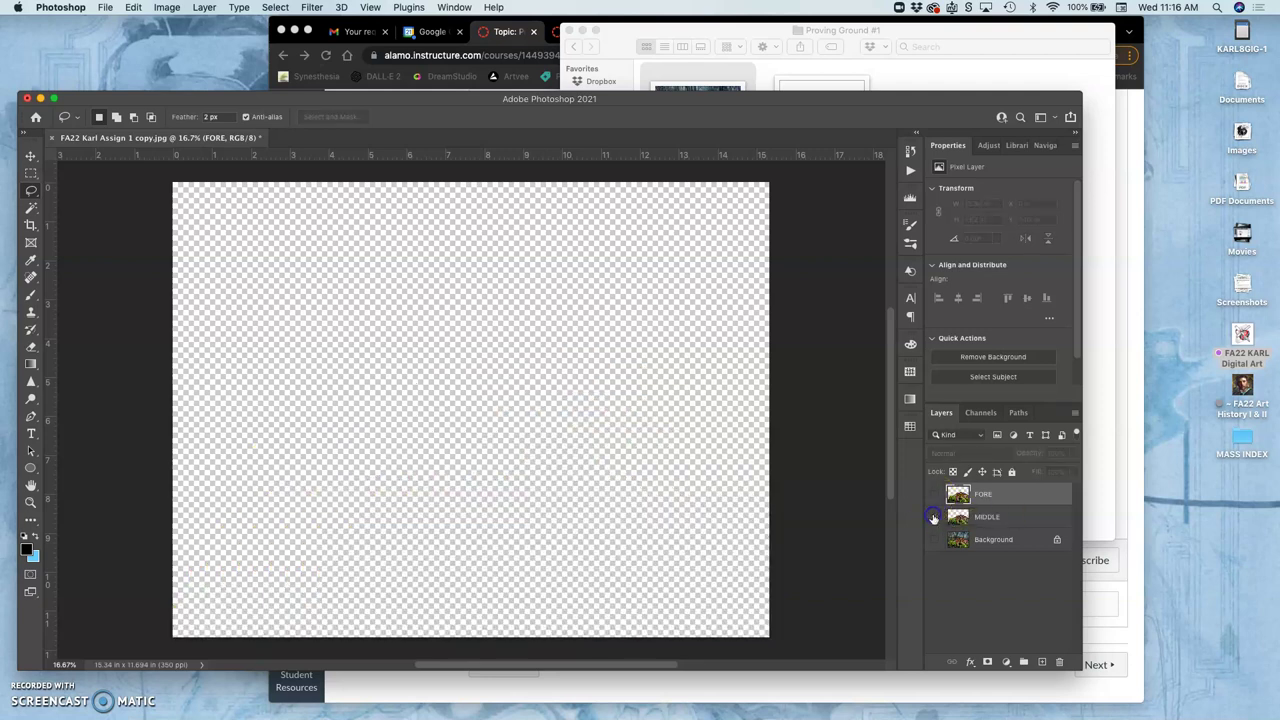
click(935, 539)
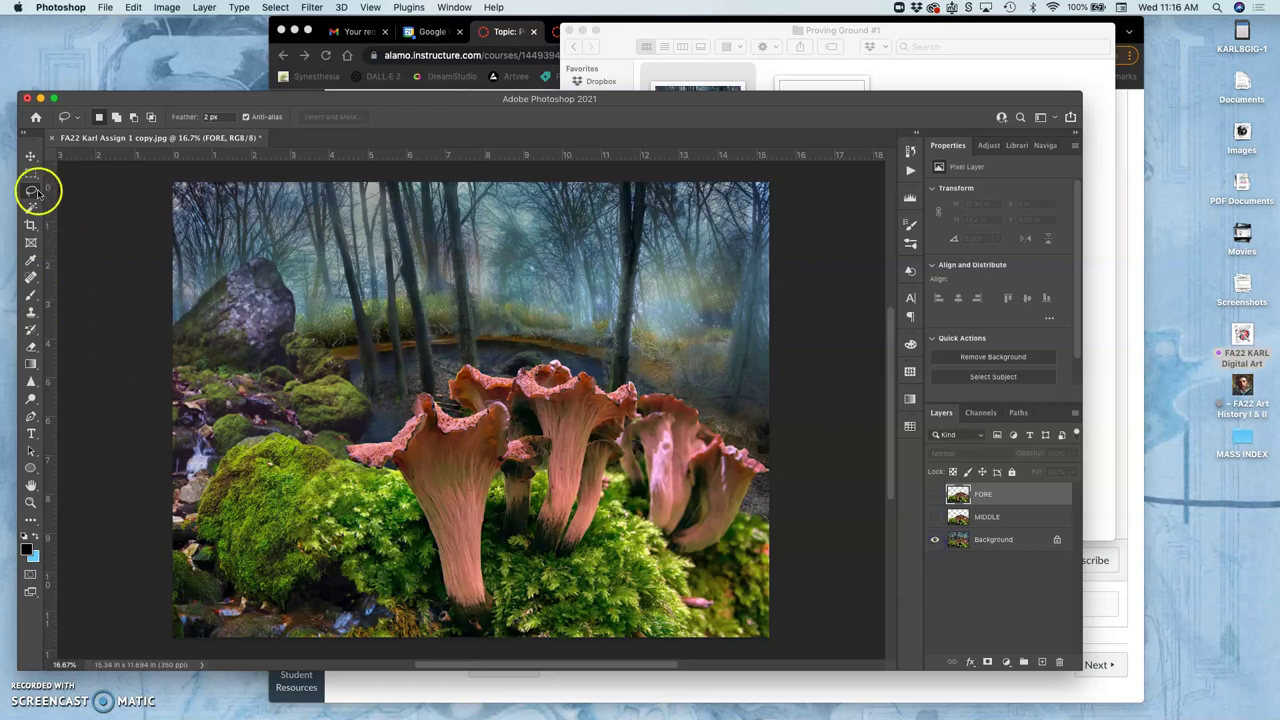
Lasso everything below the purple rock's top and the pond's far bank, and copy the selection from the Background to a new layer
mouse_move(135, 573)
mouse_down()
mouse_move(134, 604)
mouse_move(133, 540)
mouse_up()
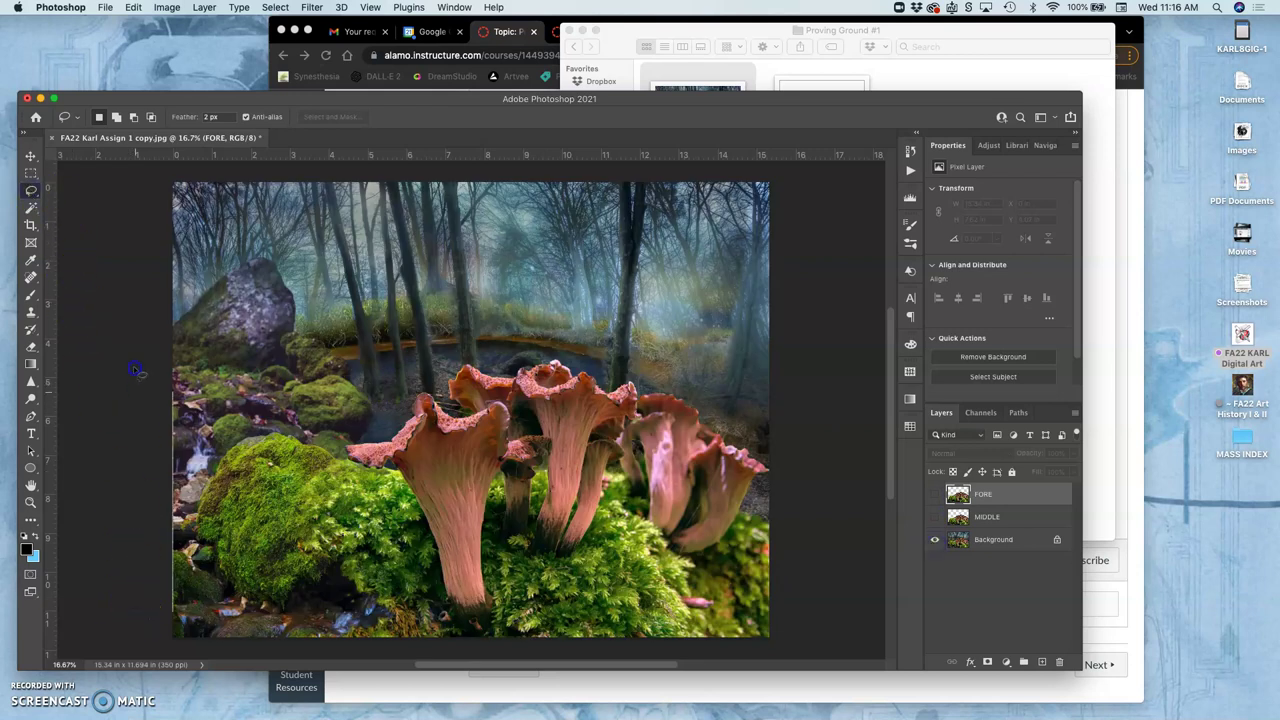
mouse_move(200, 285)
mouse_down()
mouse_move(253, 249)
mouse_move(284, 264)
mouse_move(295, 318)
mouse_move(322, 335)
mouse_move(536, 315)
mouse_move(674, 363)
mouse_move(711, 400)
mouse_move(764, 405)
mouse_move(815, 581)
mouse_move(789, 708)
mouse_move(241, 716)
mouse_up()
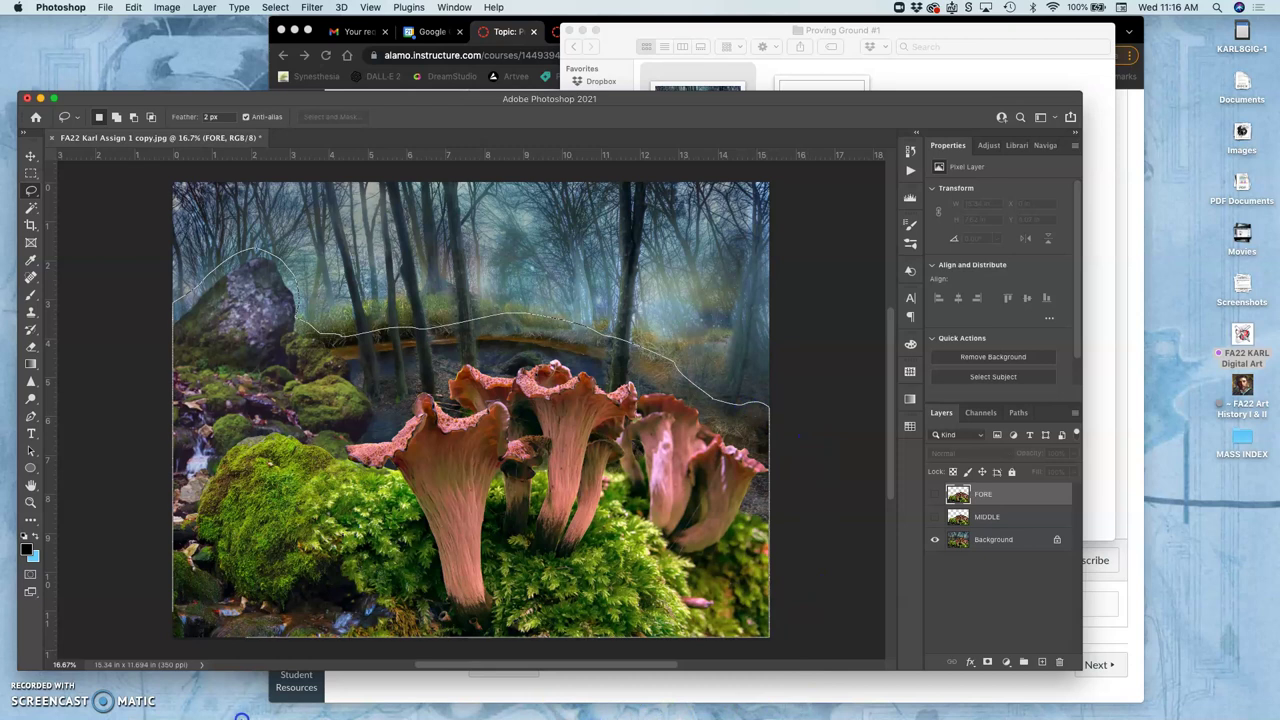
key(super+j)
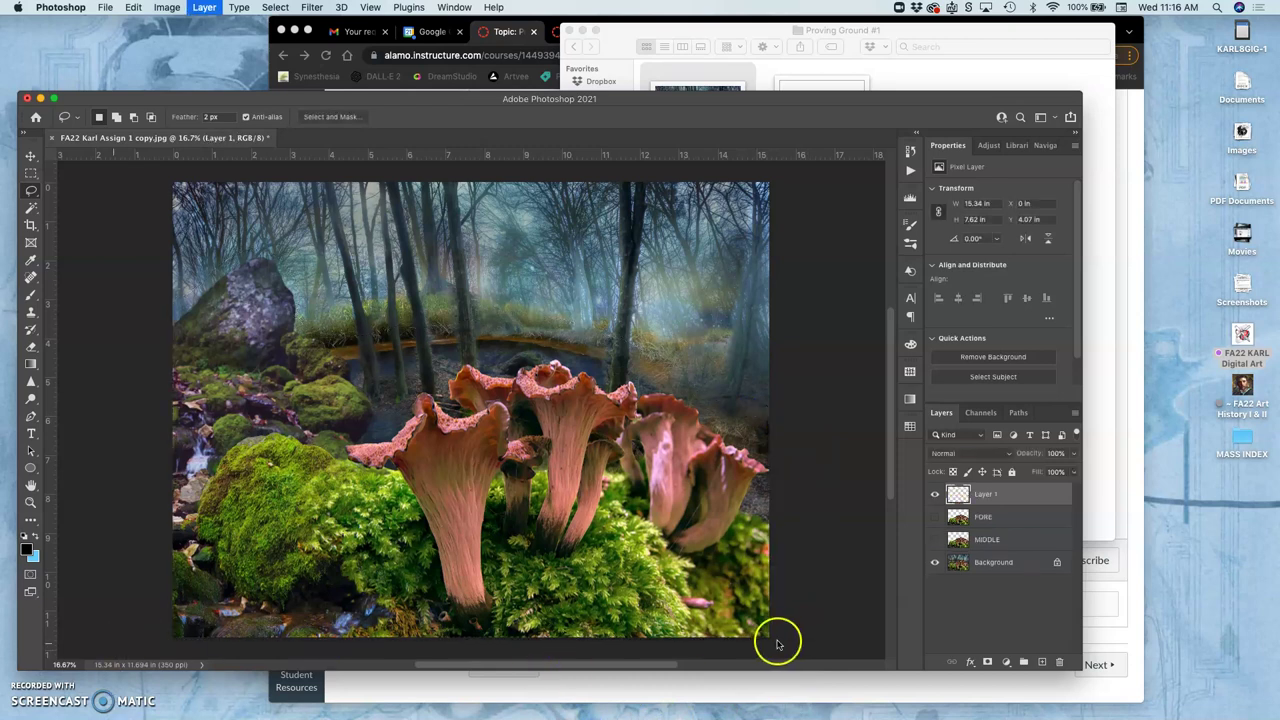
key(super+z)
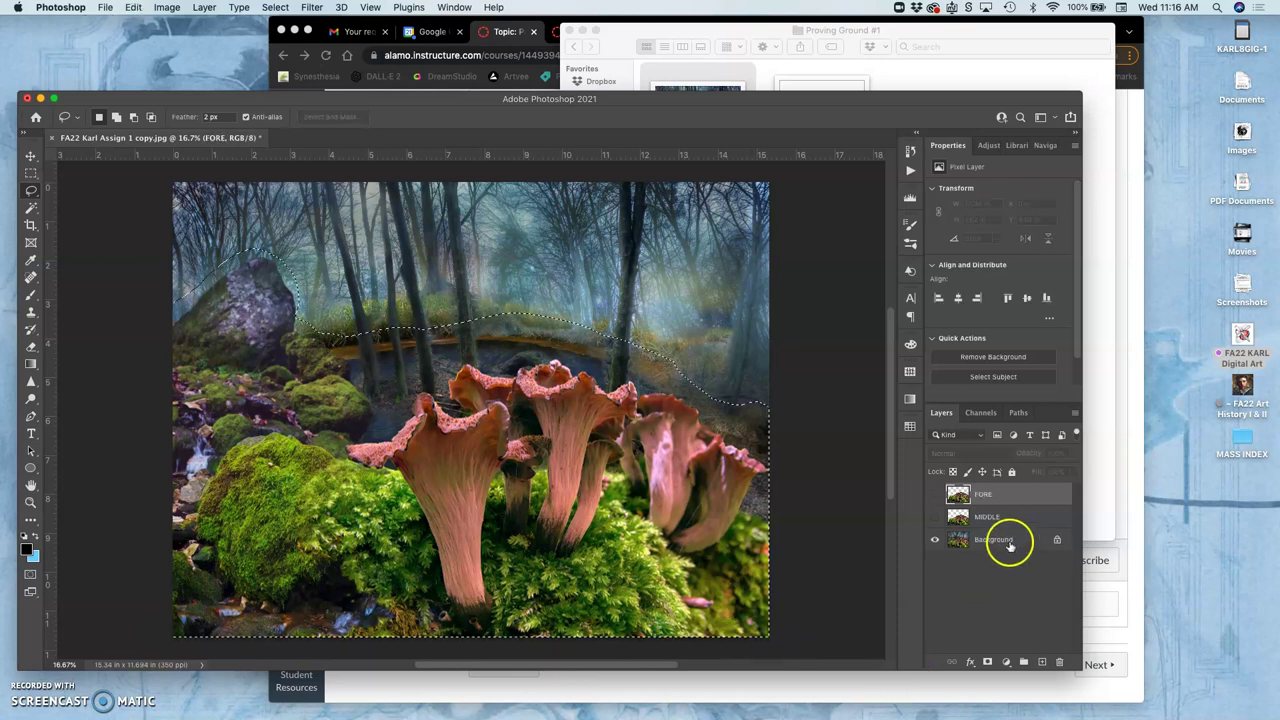
click(1009, 546)
key(super+j)
Delete the old MIDDLE layer and rename the new landscape cutout layer MIDDLE
click(995, 516)
key(BackSpace)
double_click(987, 516)
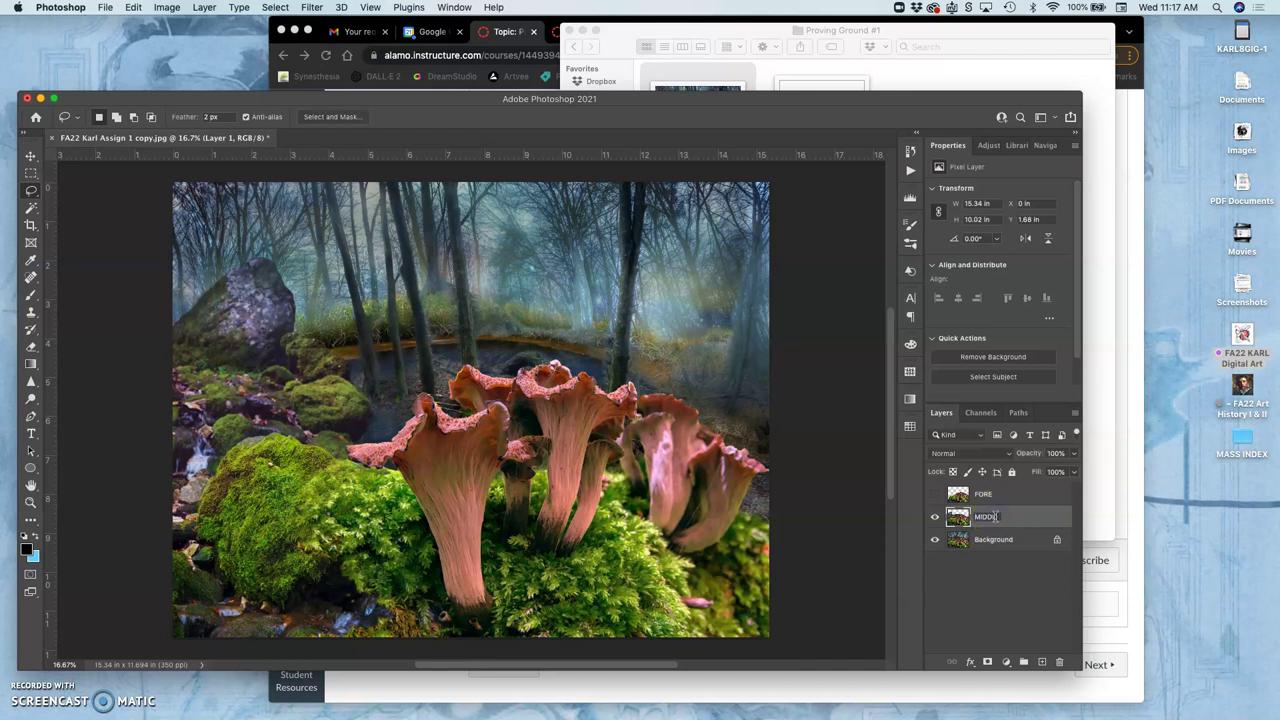
text(MIDDLE)
click(1016, 526)
Check the FORE and MIDDLE cutouts with the Background hidden, and restore the visibility of all three layers
click(935, 494)
click(935, 516)
click(935, 539)
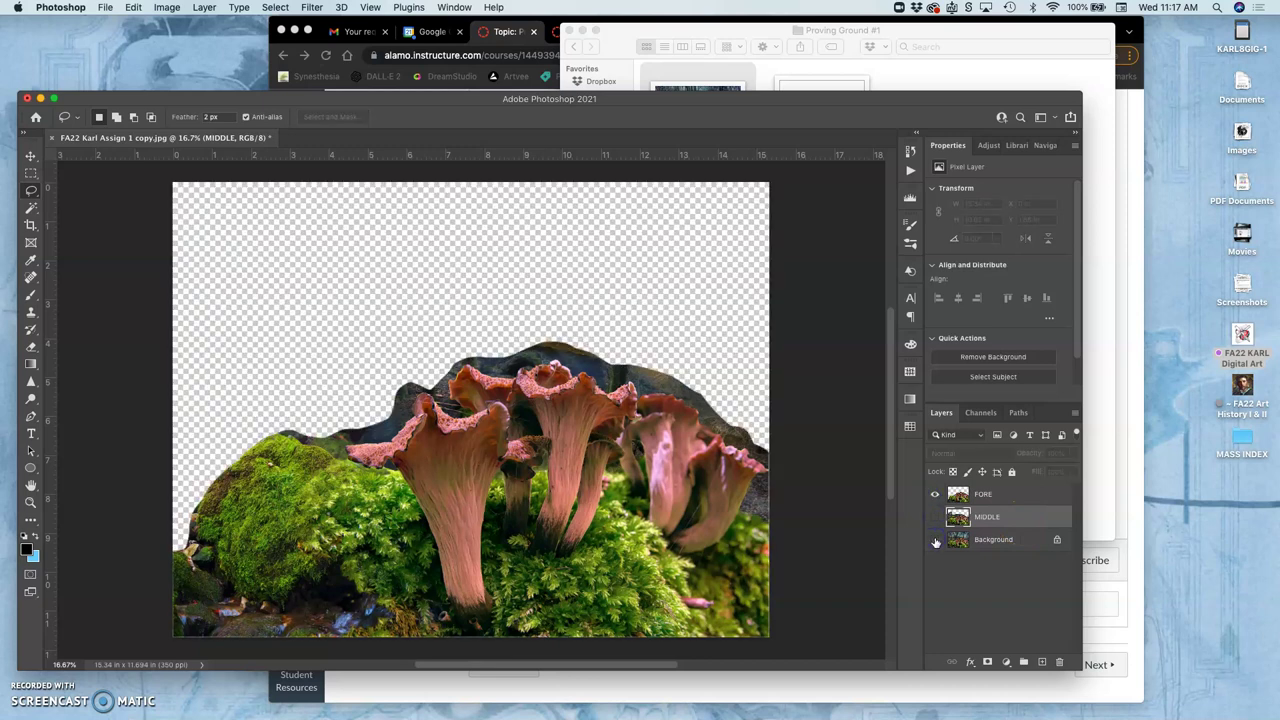
click(935, 516)
click(935, 539)
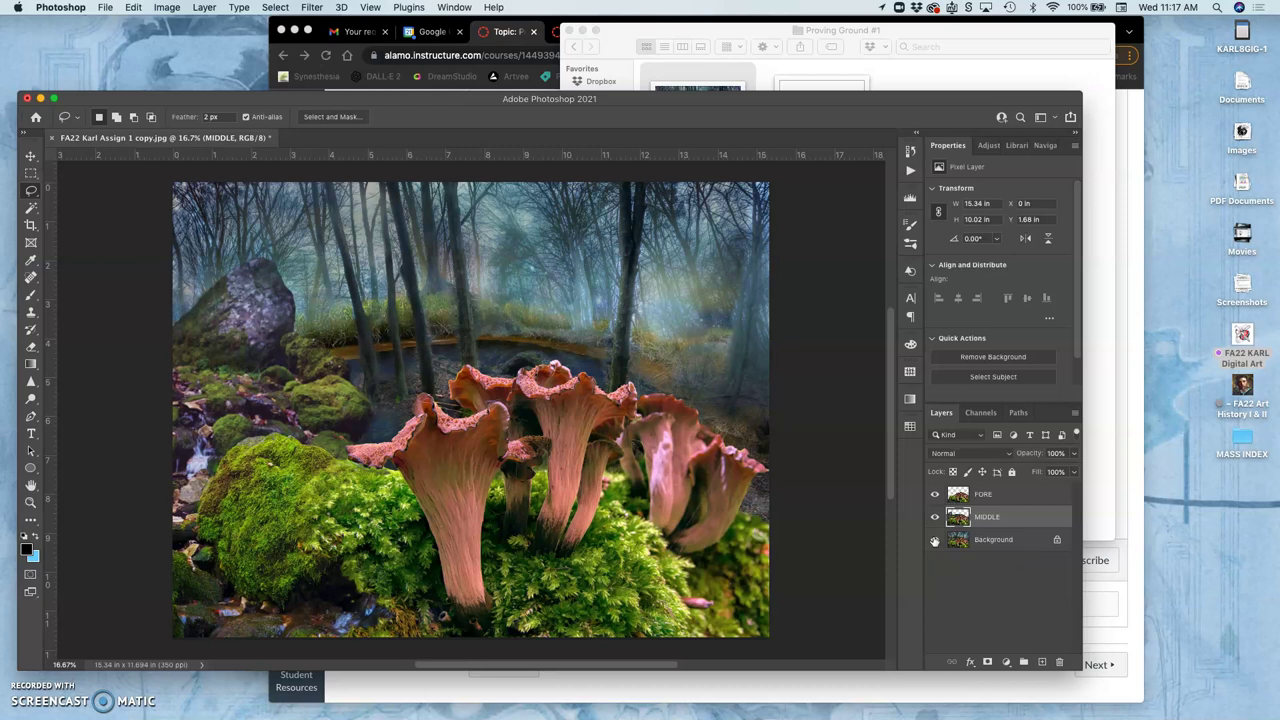
Place the wolf creature image from the Proving Ground #1 folder into the landscape between the FORE and MIDDLE layers
click(975, 76)
drag(820, 118, 442, 390)
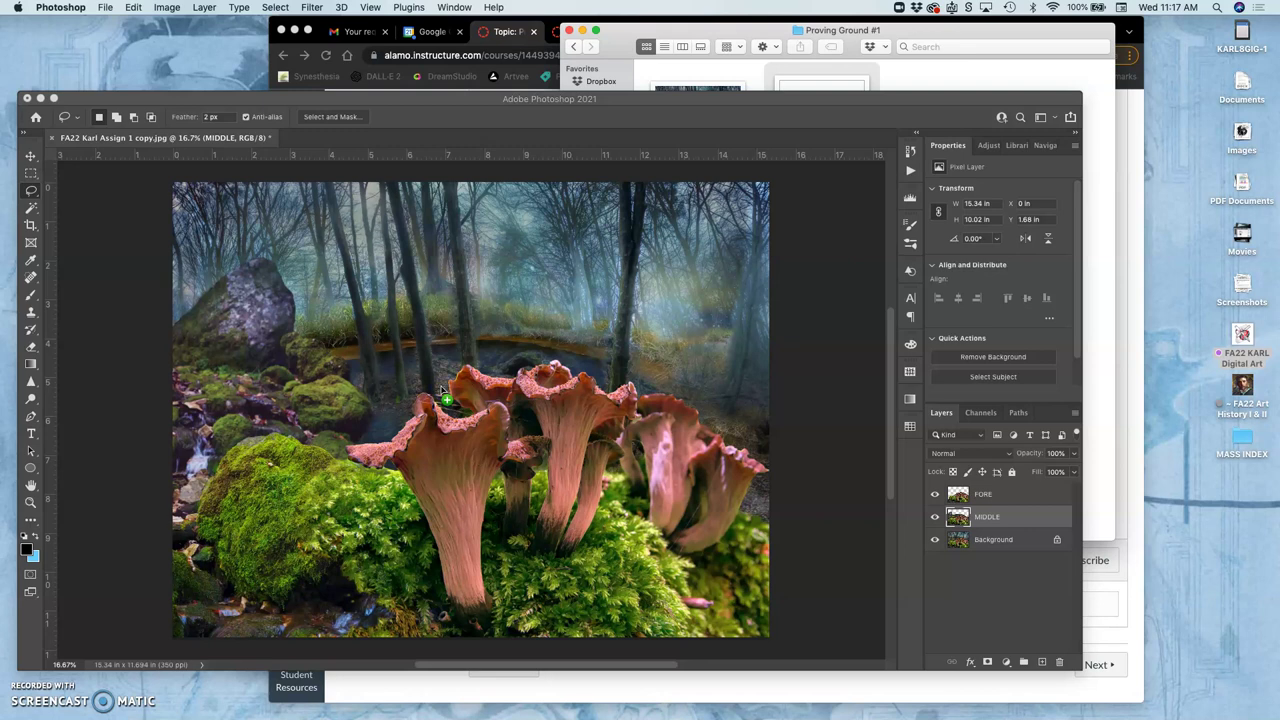
drag(442, 390, 442, 390)
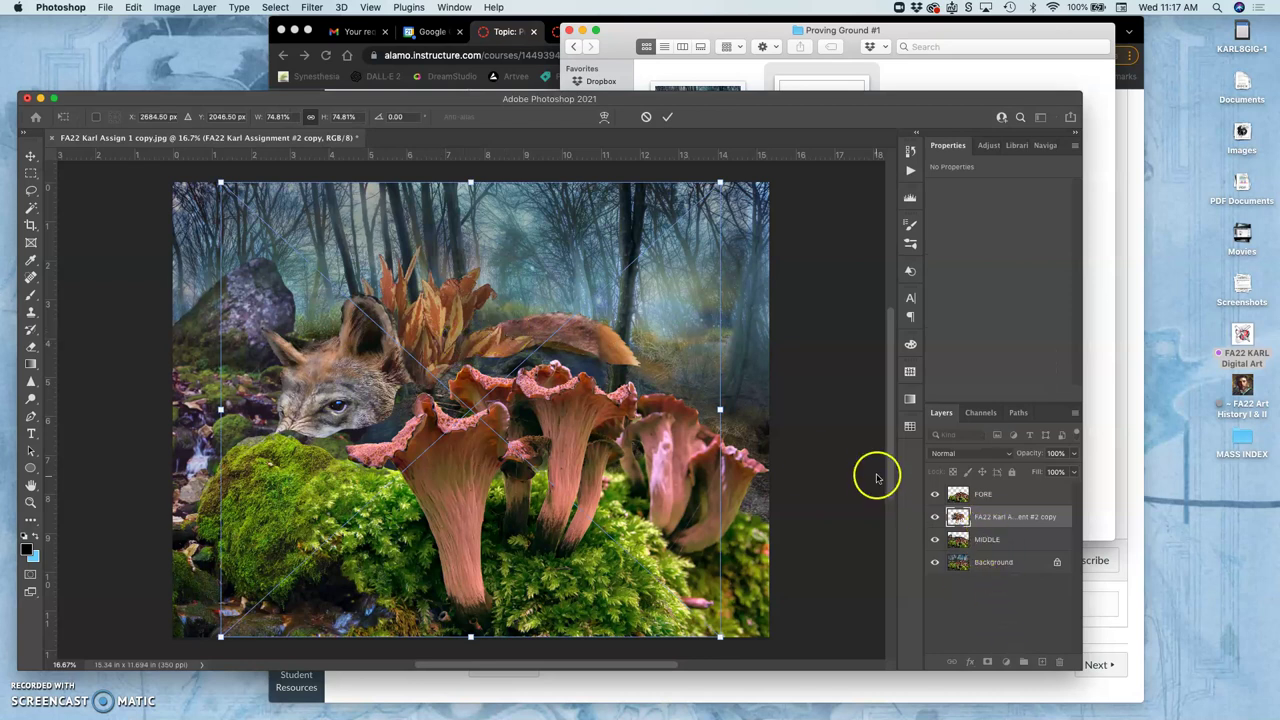
click(992, 519)
drag(985, 494, 986, 528)
click(666, 430)
drag(666, 430, 553, 340)
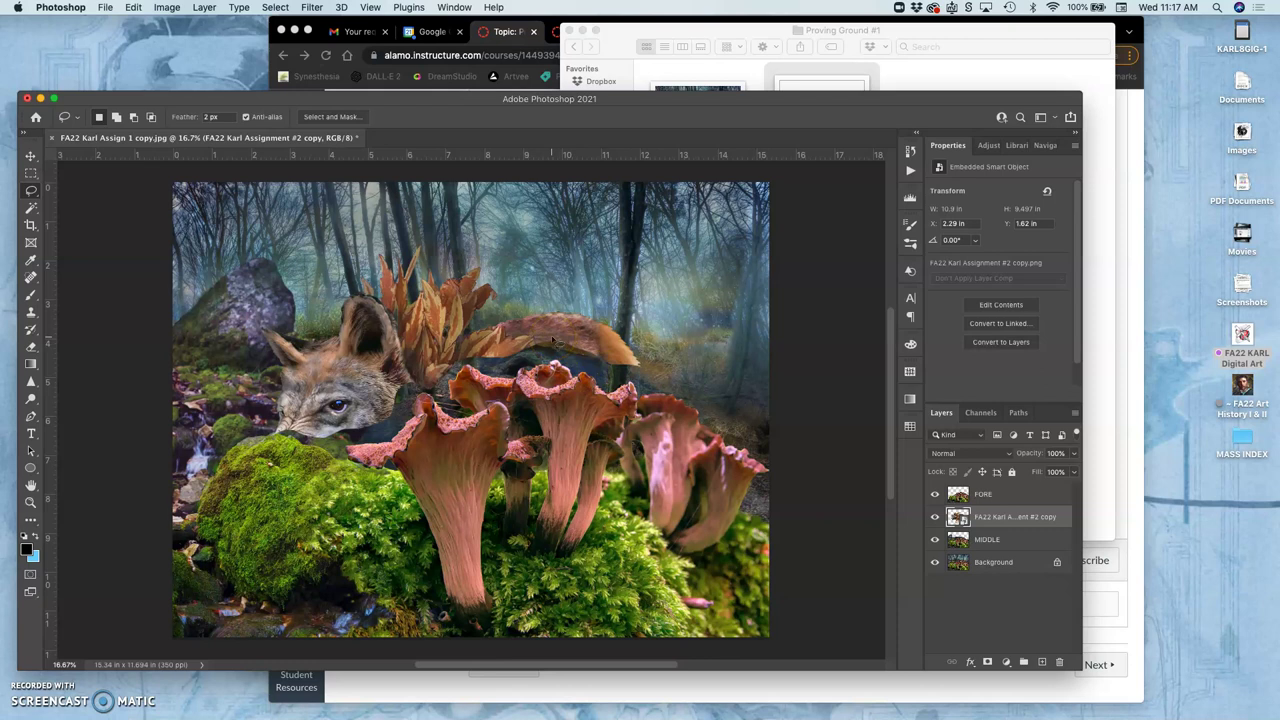
Stack the creature layer beneath MIDDLE and raise the creature so its back shows above the pond's far bank
click(990, 519)
drag(990, 519, 986, 539)
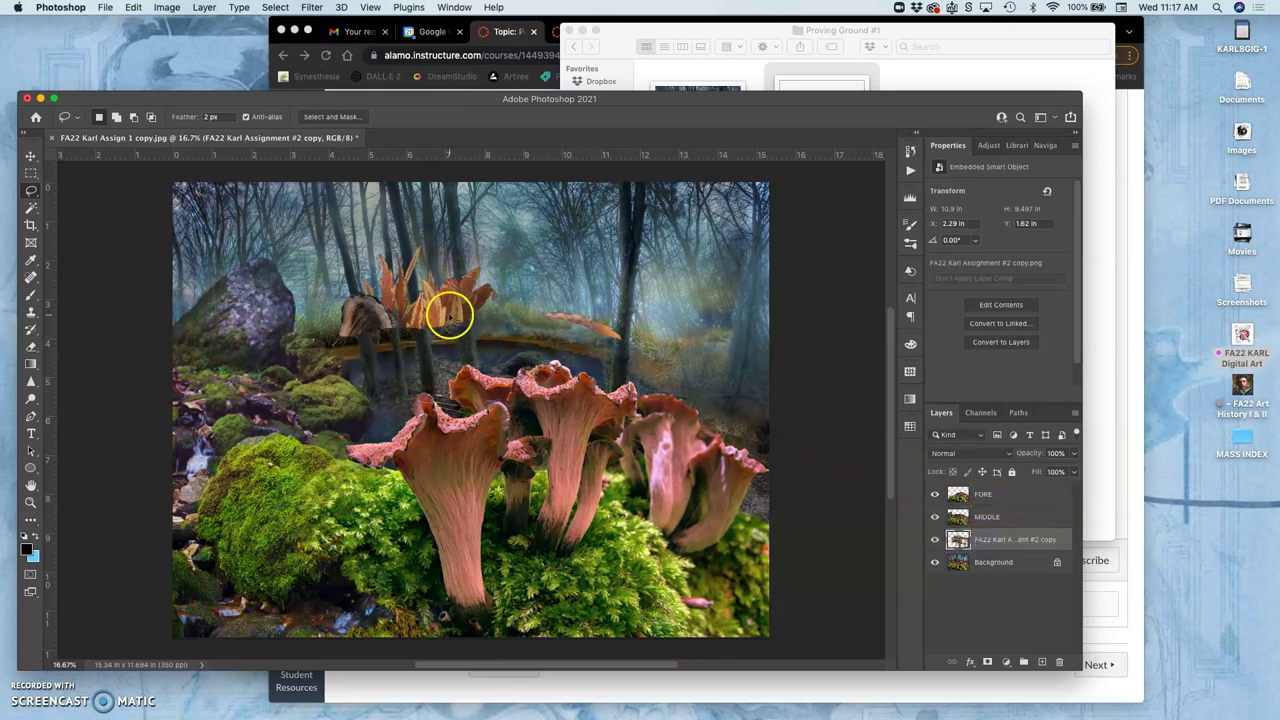
click(30, 156)
drag(443, 310, 463, 260)
Scale the creature down to about 46% and position it among the trees behind the pond
key(super+t)
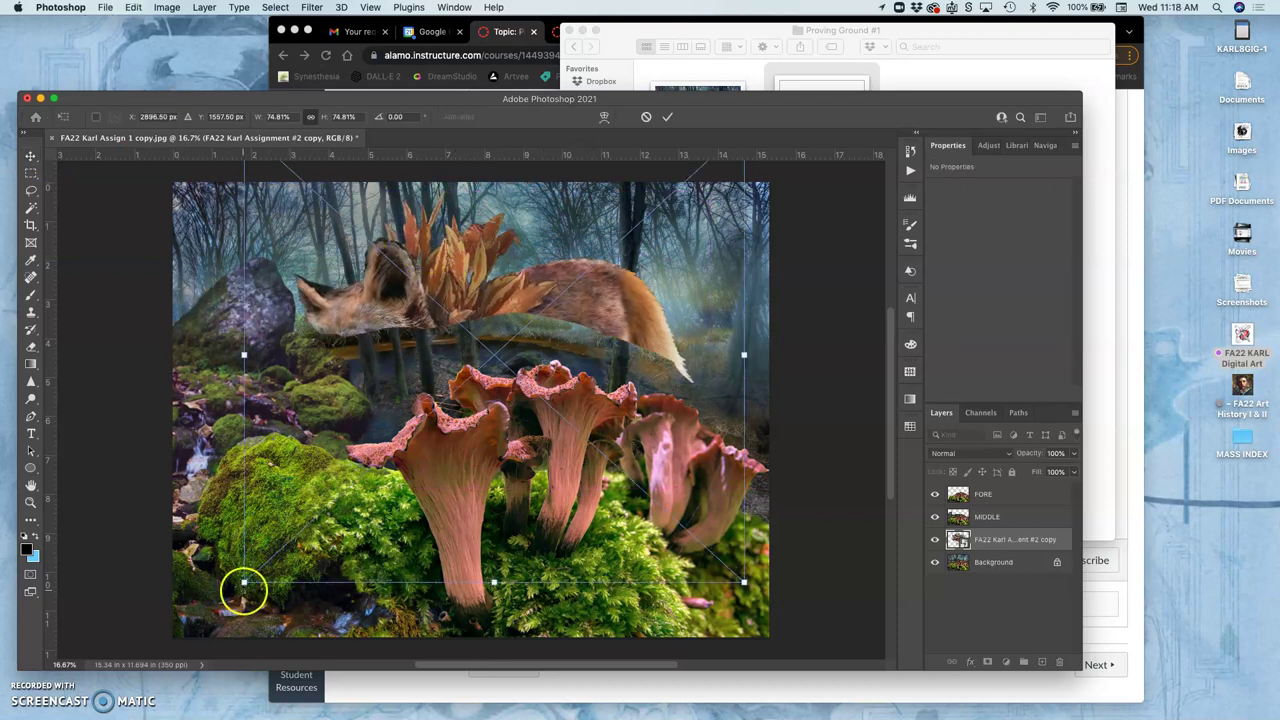
drag(244, 581, 437, 407)
click(600, 262)
drag(600, 262, 616, 289)
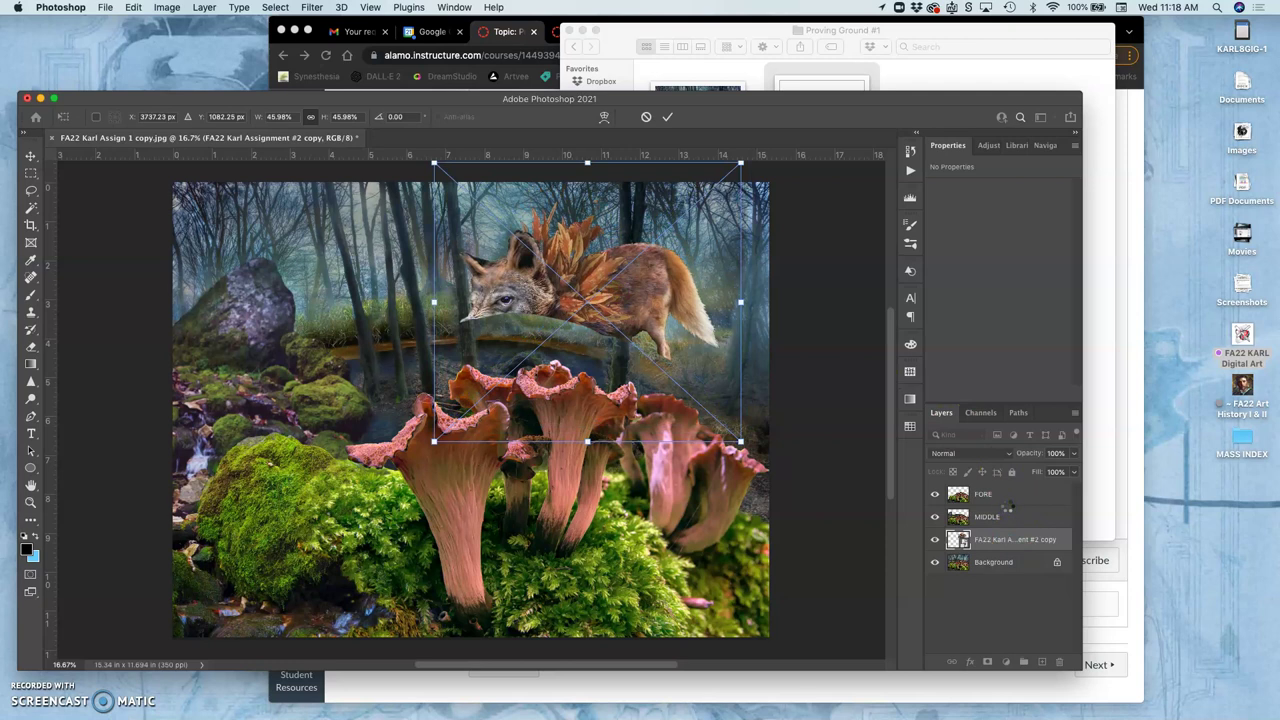
Stack the creature layer above MIDDLE and move the creature in front of the purple rock
drag(1008, 508, 1010, 507)
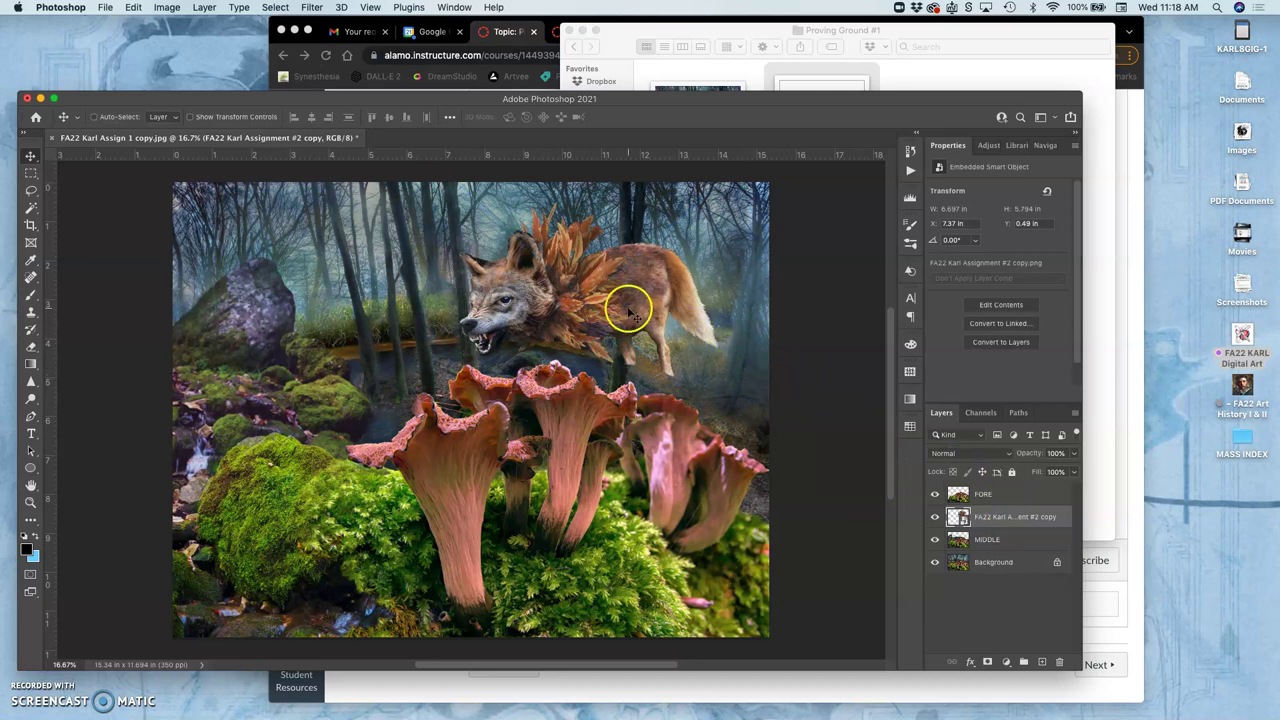
drag(601, 307, 388, 352)
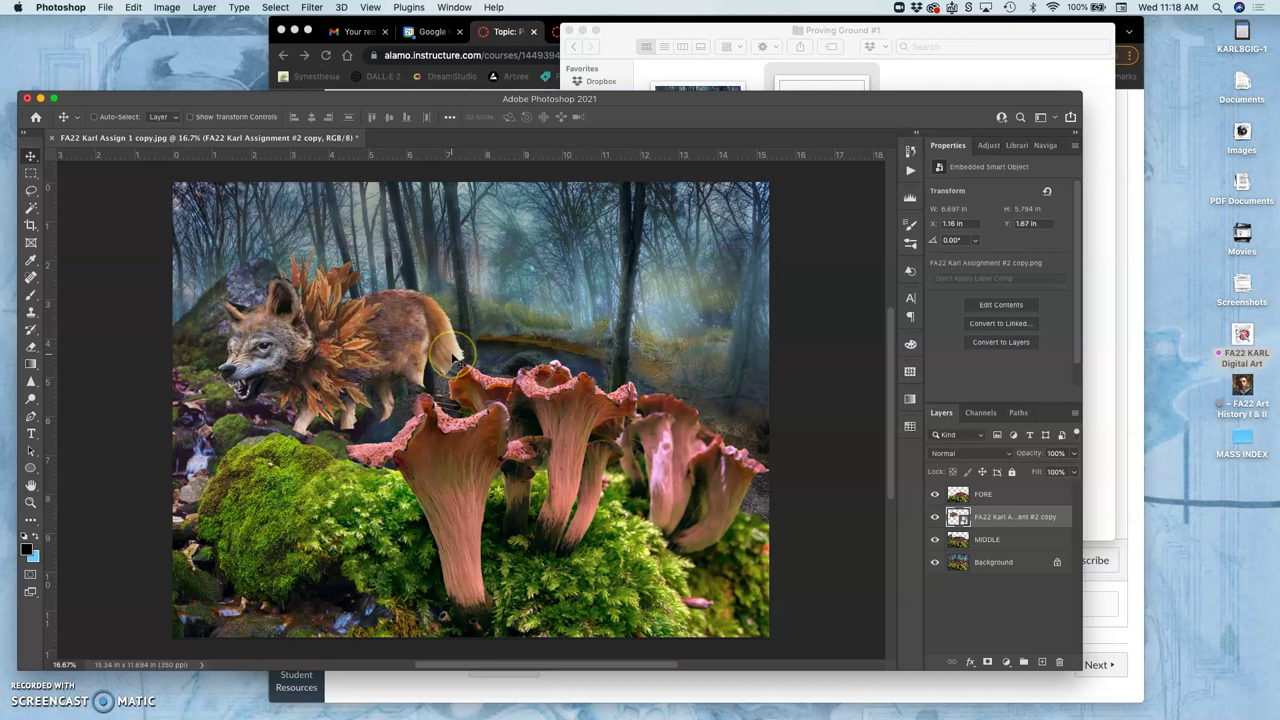
Enlarge the creature to about 52% width and 50% height, and raise it so its legs show above the mossy foreground
key(super+t)
drag(498, 487, 540, 512)
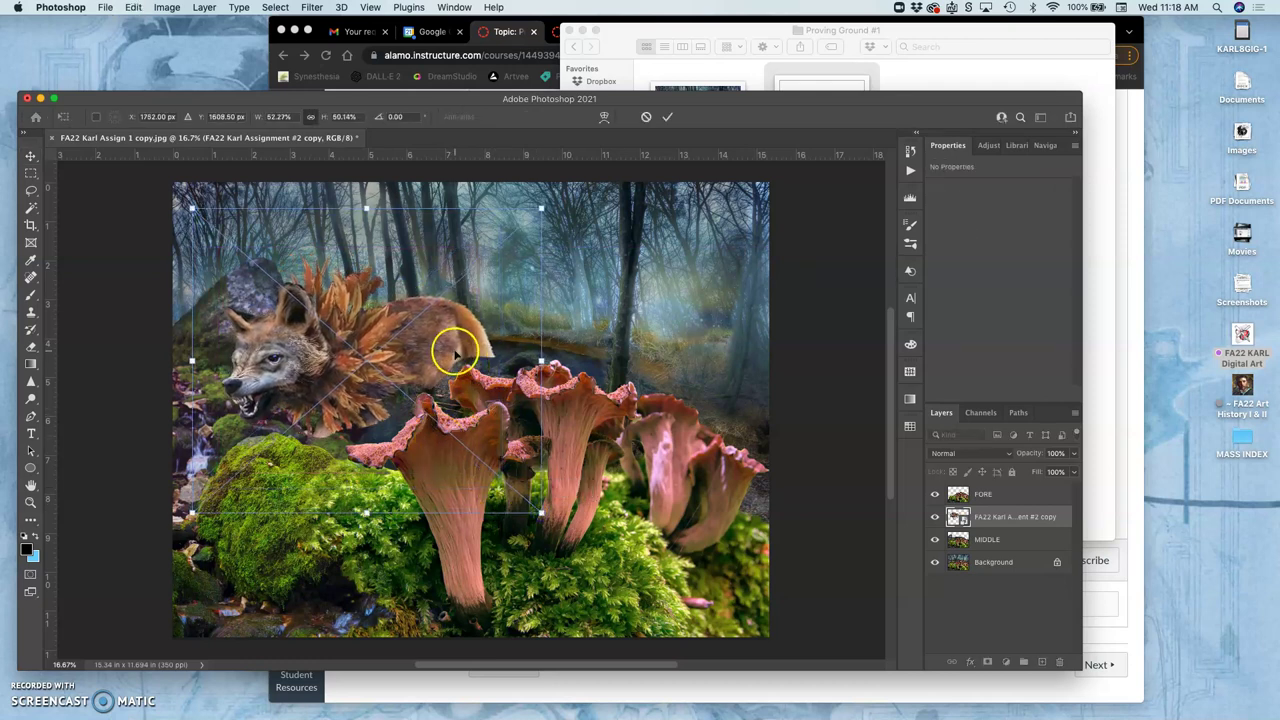
drag(452, 349, 436, 298)
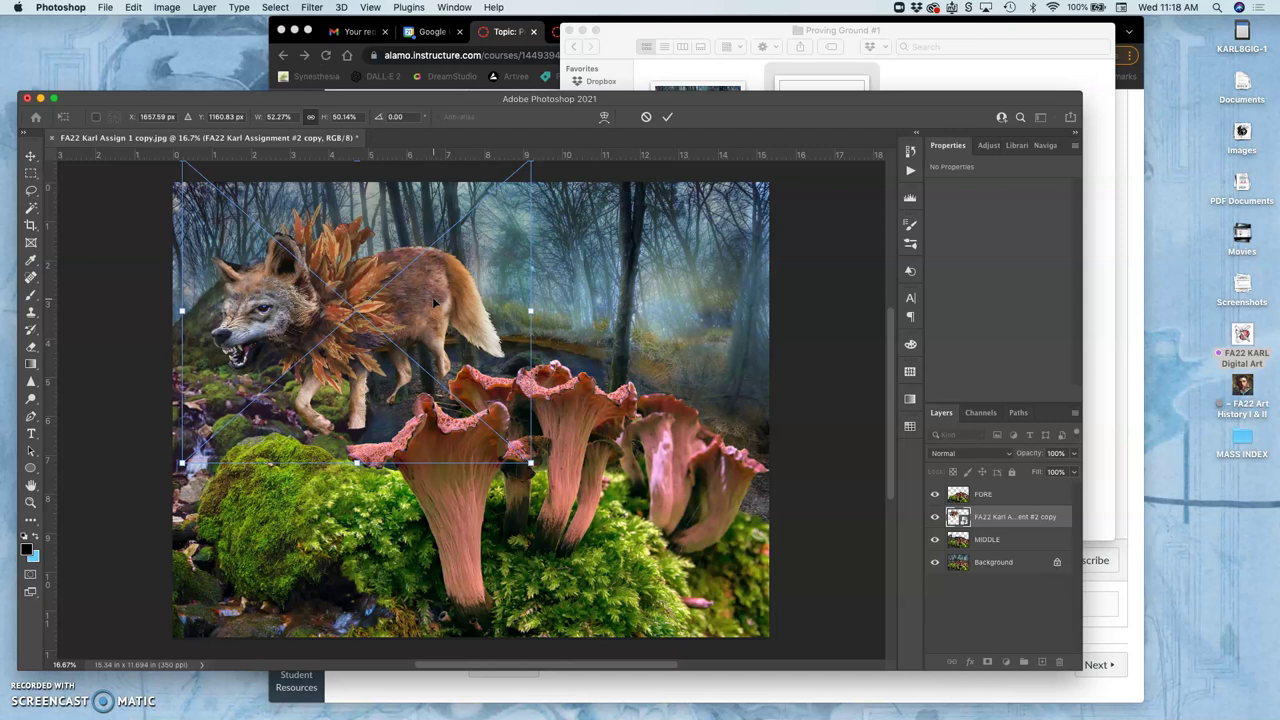
click(398, 304)
scroll(398, 304, up, 3)
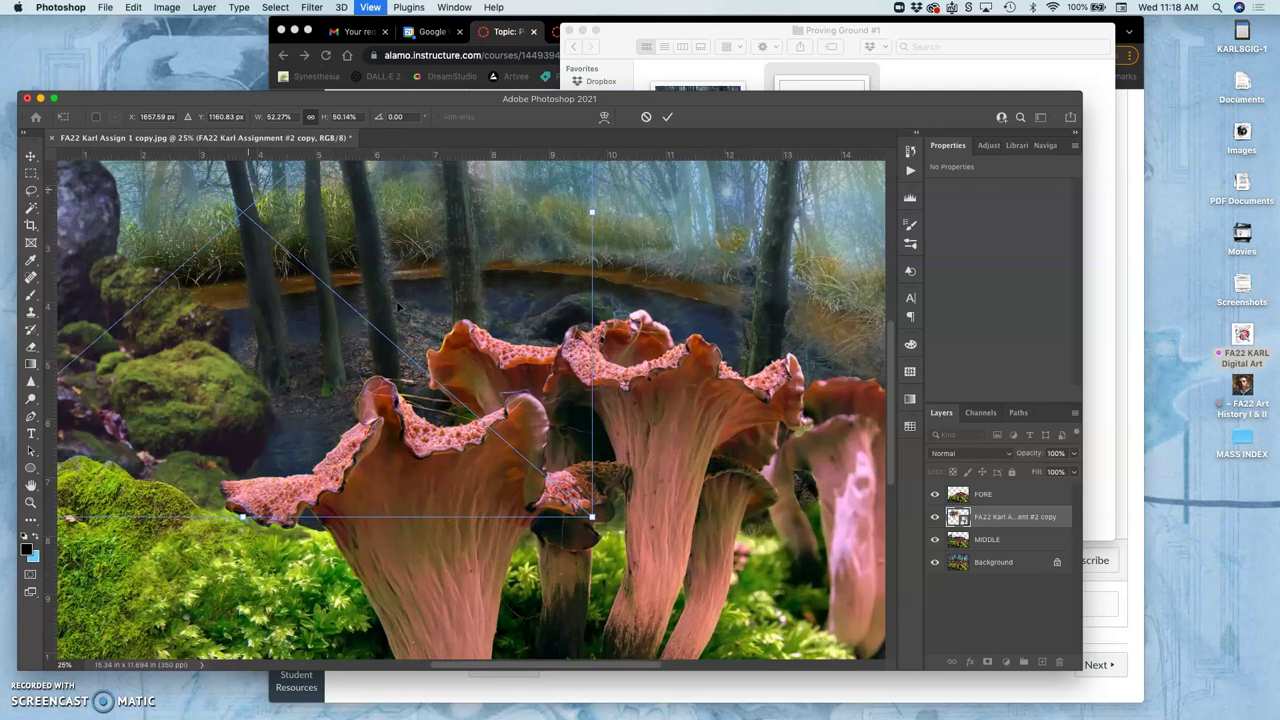
scroll(398, 304, up, 5)
scroll(398, 304, left, 4)
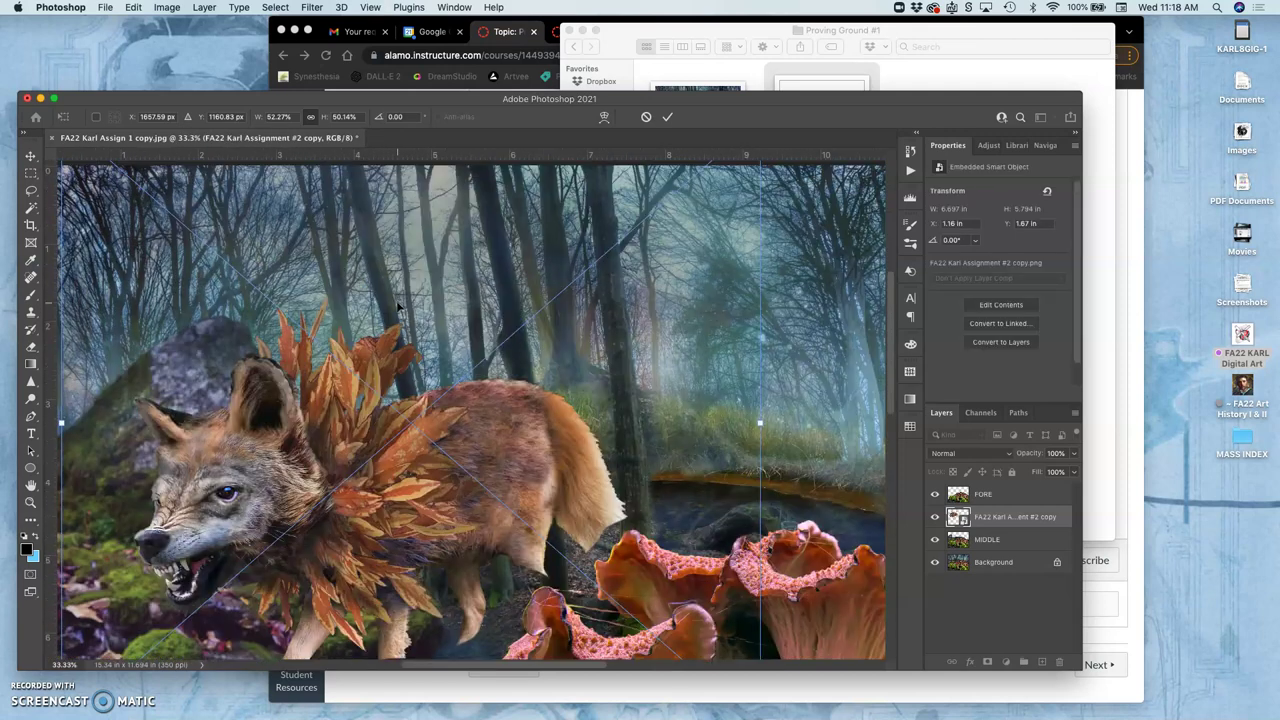
click(436, 415)
scroll(438, 418, down, 5)
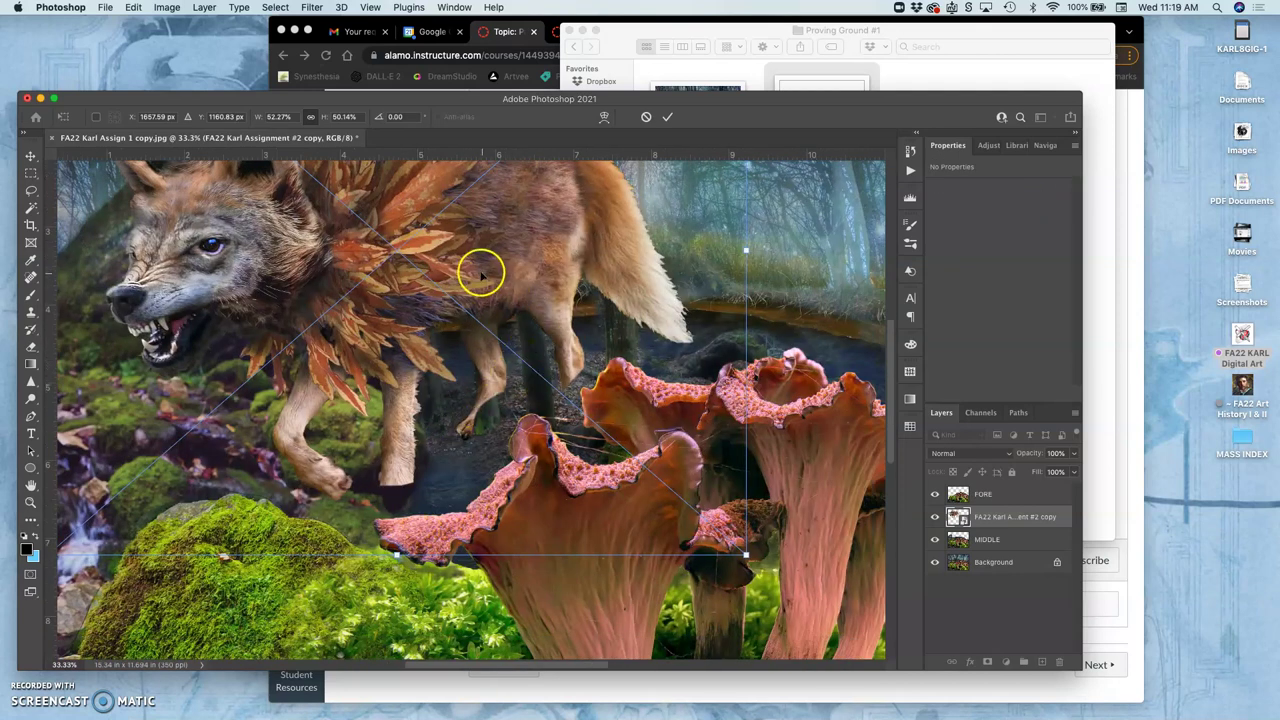
scroll(535, 368, up, 5)
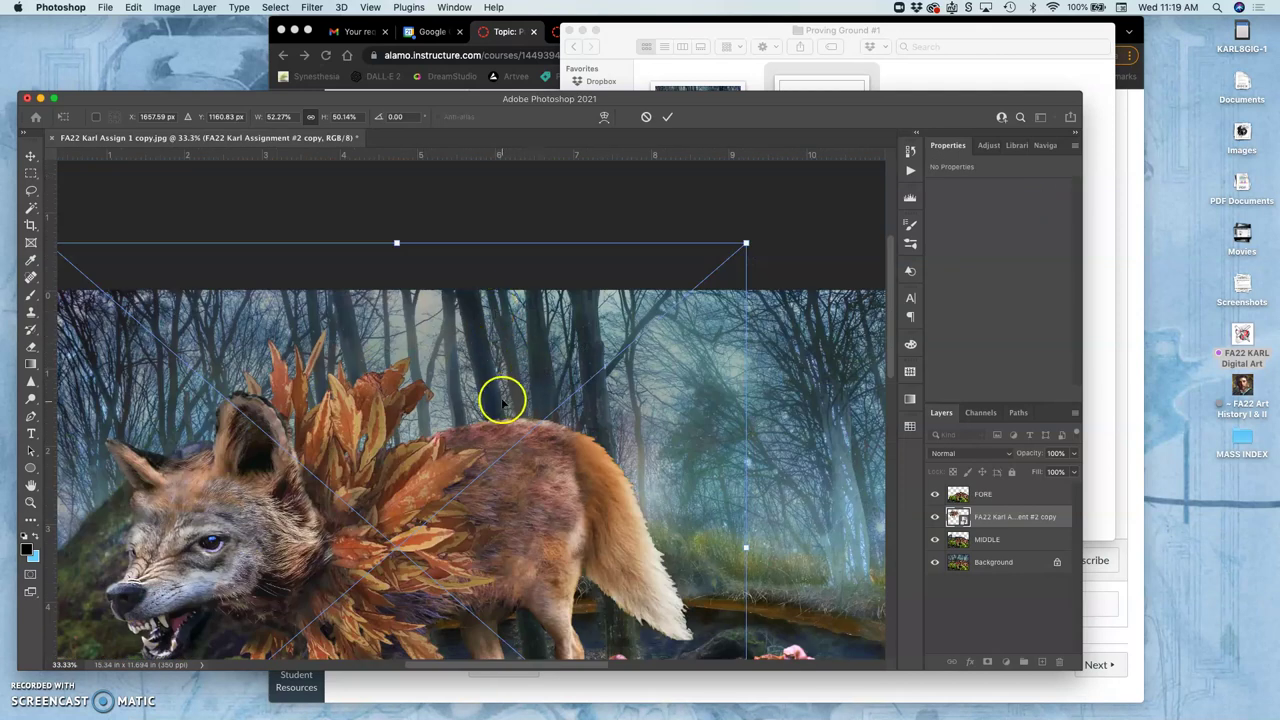
scroll(484, 388, down, 3)
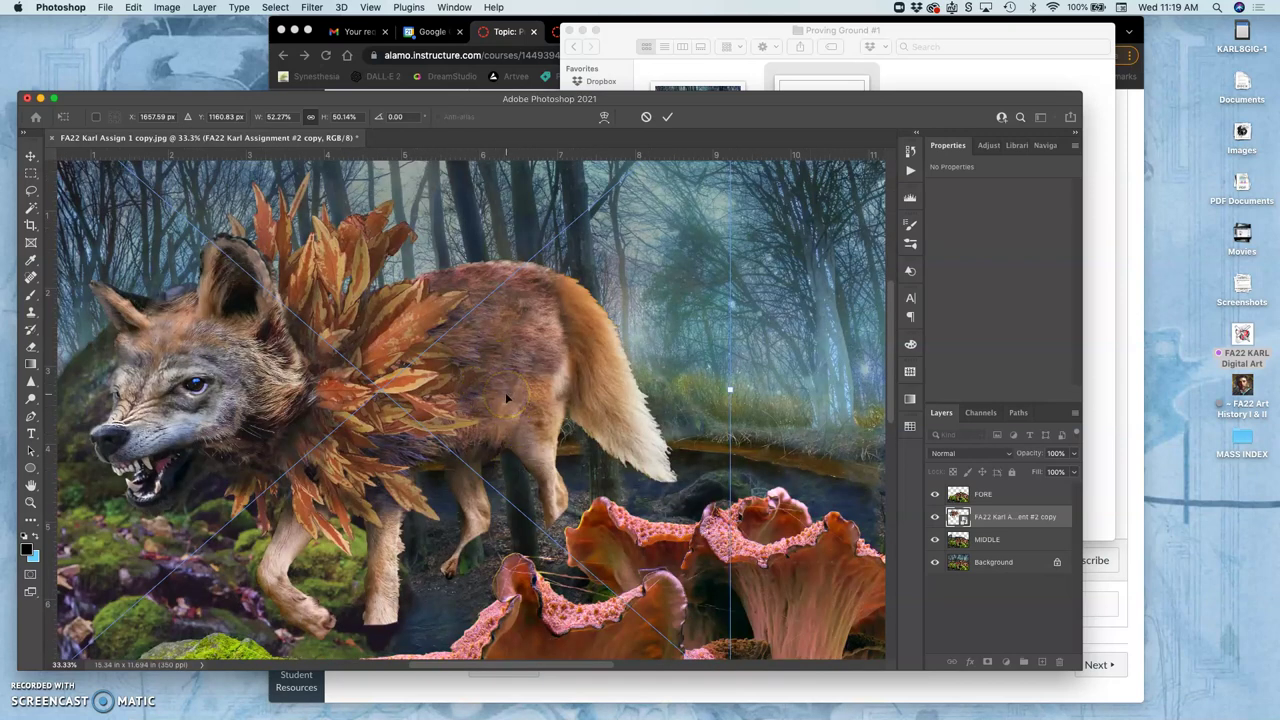
key(Return)
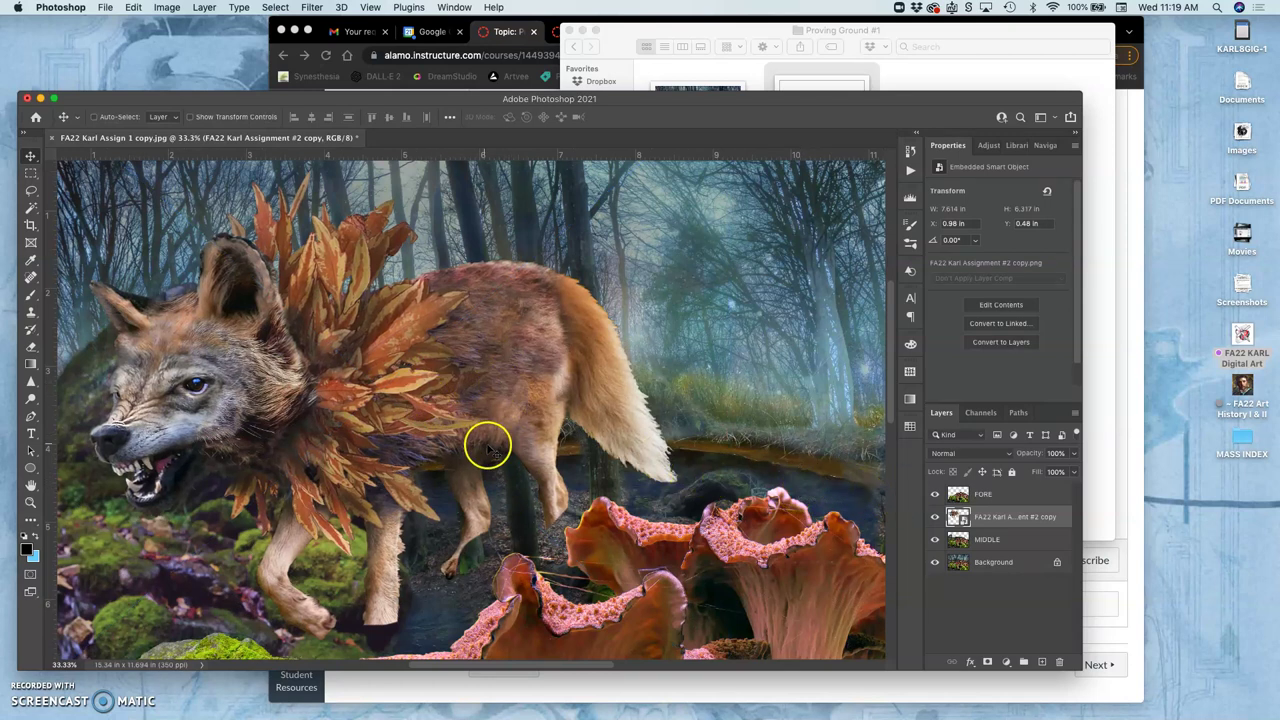
With the creature hidden, lasso a dark trunk on the Background, copy it to a new layer, and stack it above the redisplayed creature
click(984, 565)
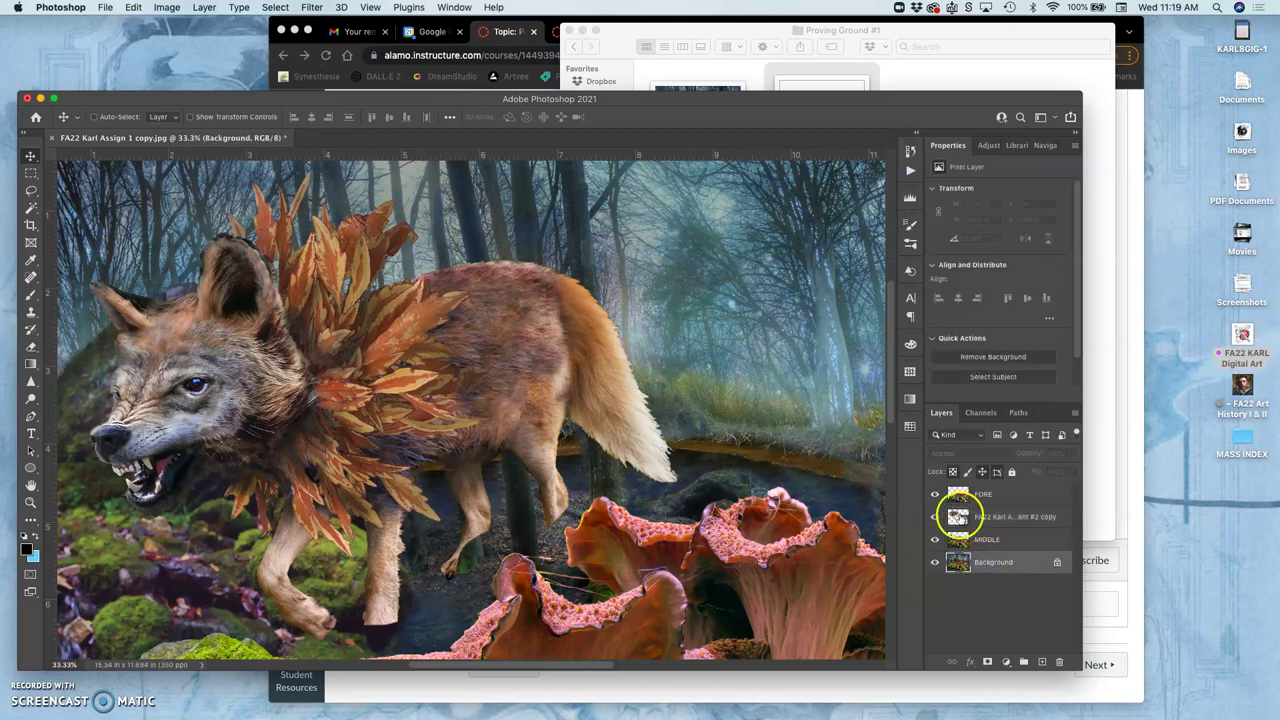
click(935, 516)
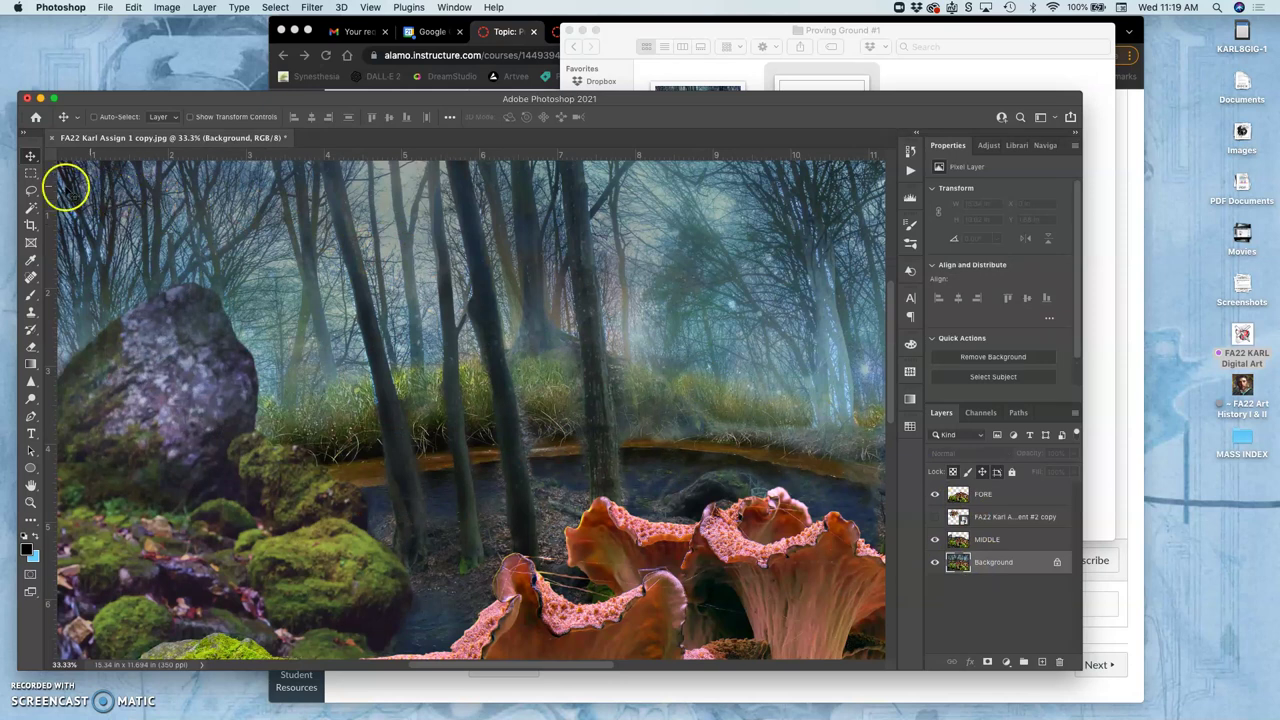
click(30, 195)
key(super+minus)
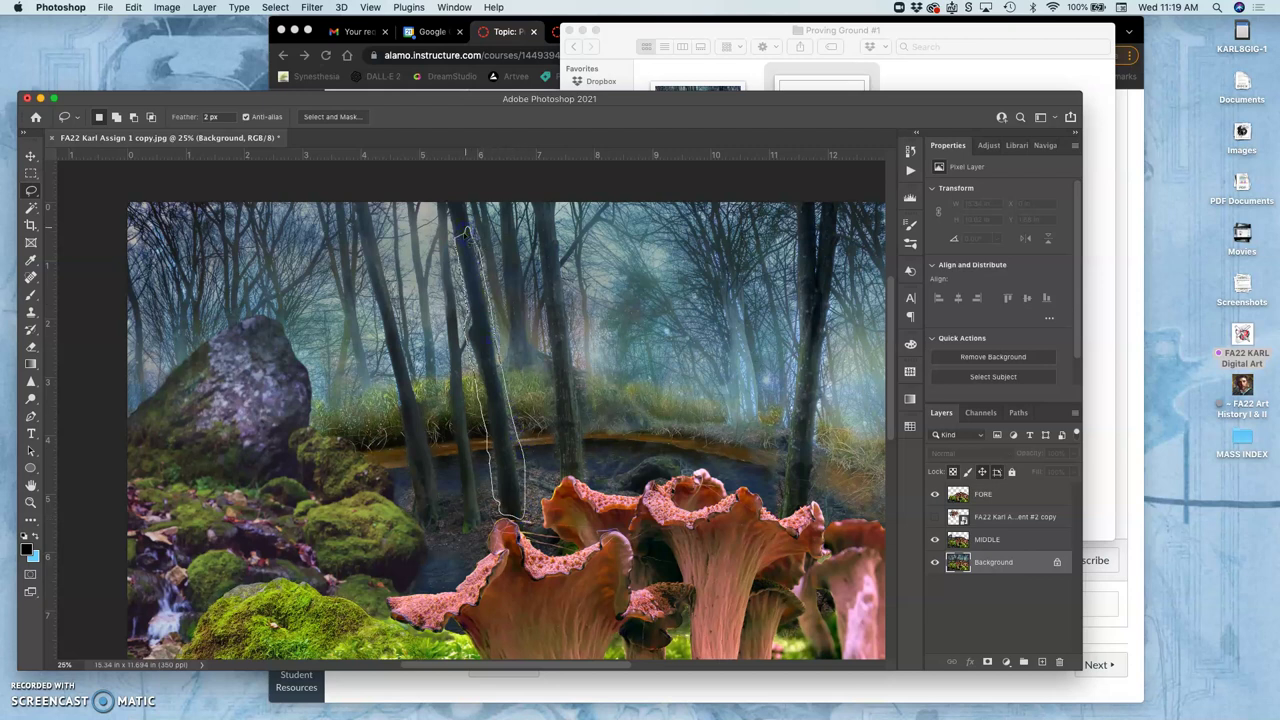
key(ctrl+j)
drag(1006, 560, 988, 506)
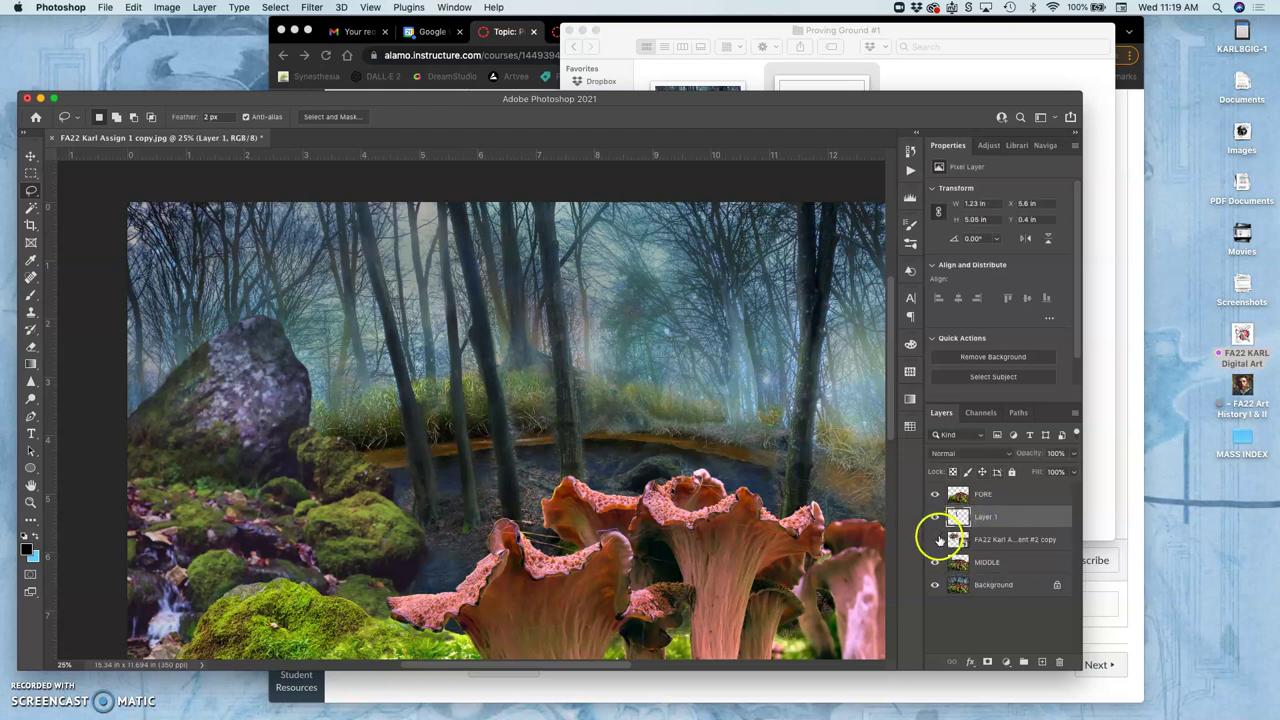
click(935, 539)
Toggle the FORE layer's visibility to examine where it covers the creature's paws, leaving the layer displayed
scroll(743, 494, left, 5)
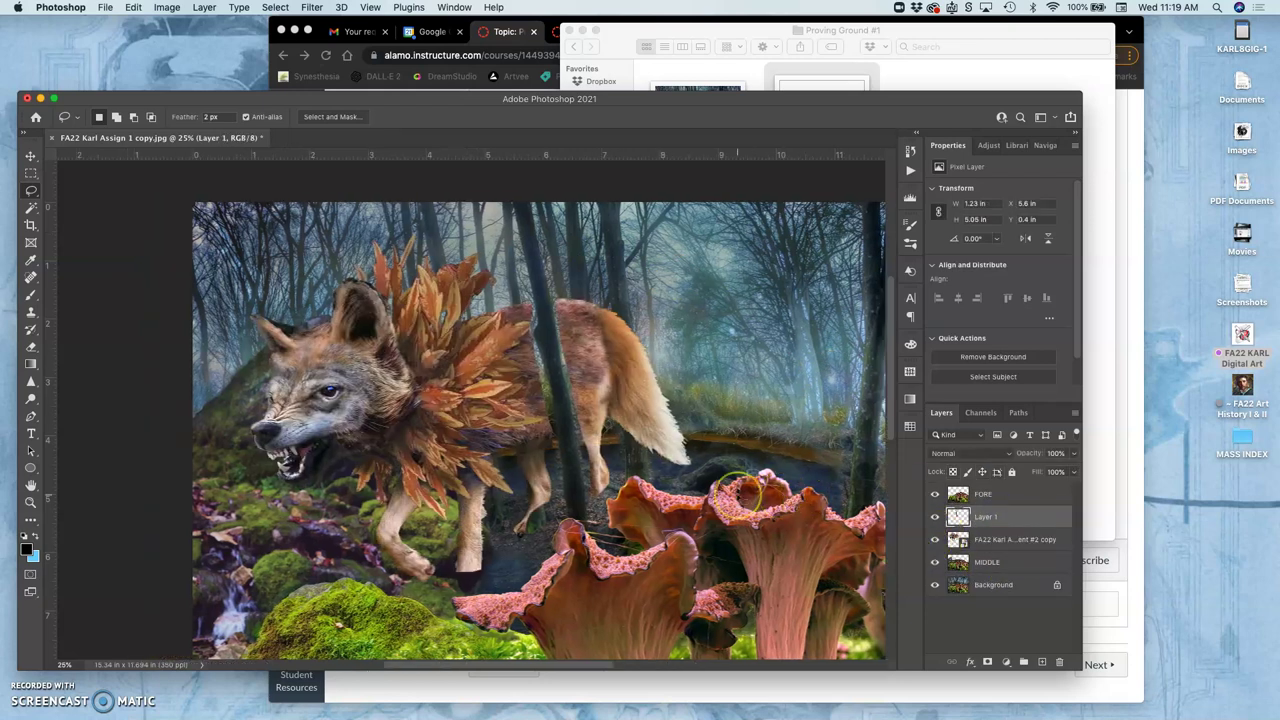
key(super+equal)
key(super+equal)
key(super+equal)
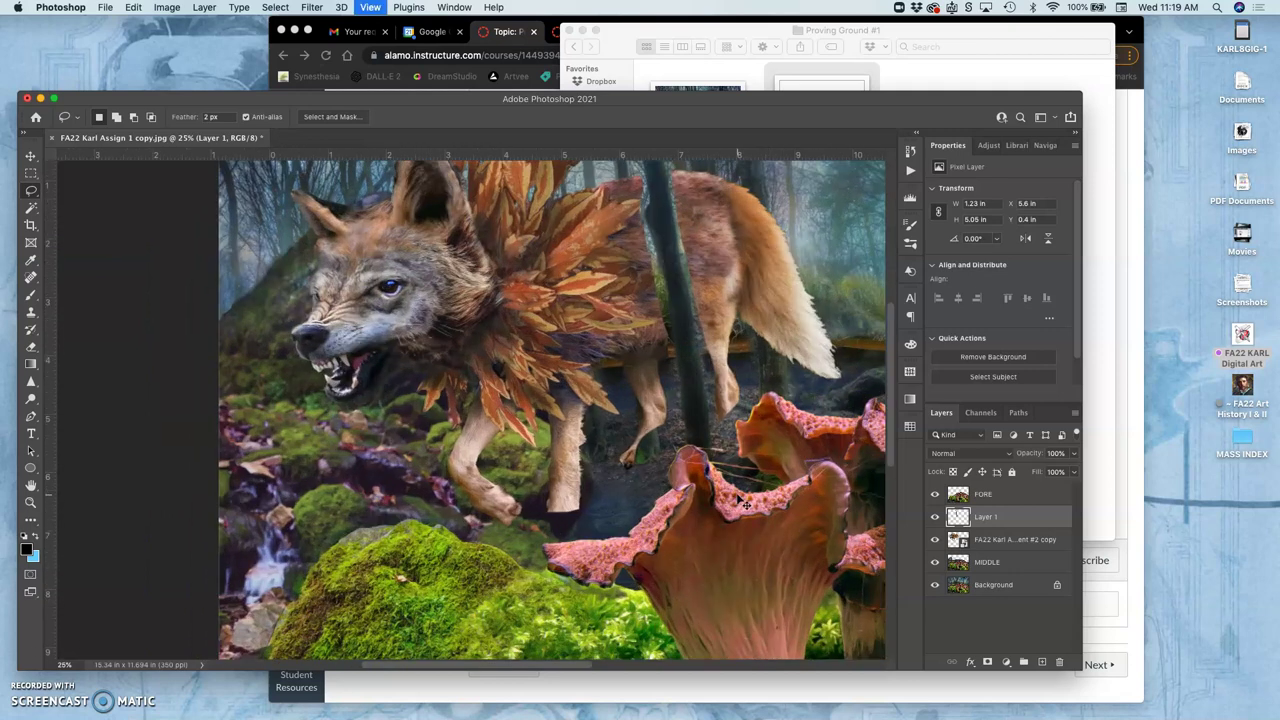
scroll(738, 500, down, 3)
scroll(738, 500, right, 3)
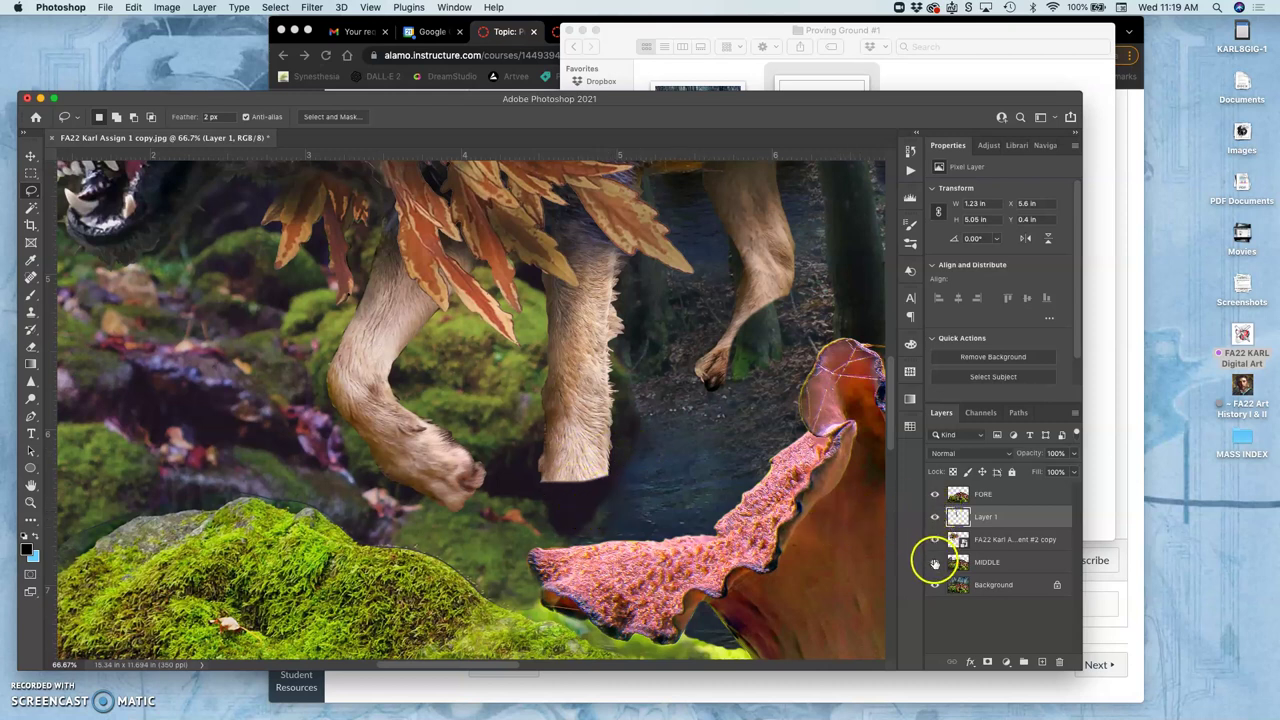
click(935, 495)
click(935, 495)
click(935, 495)
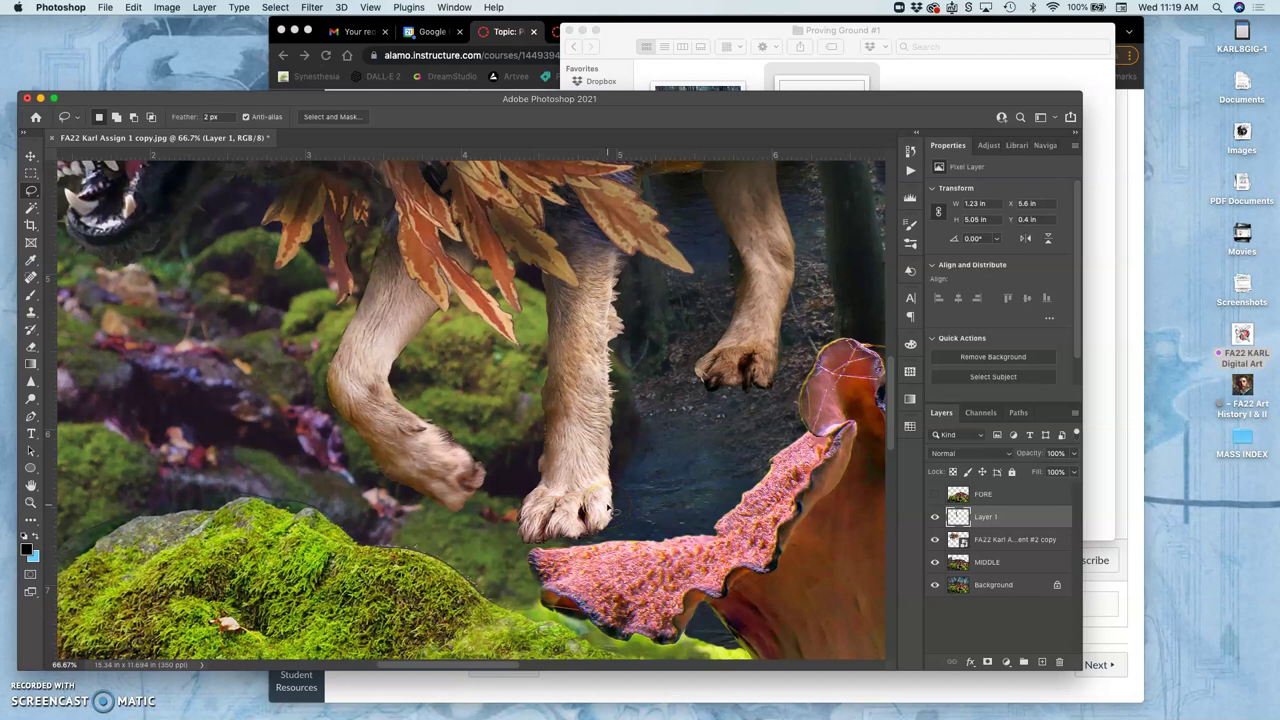
key(super+minus)
key(super+minus)
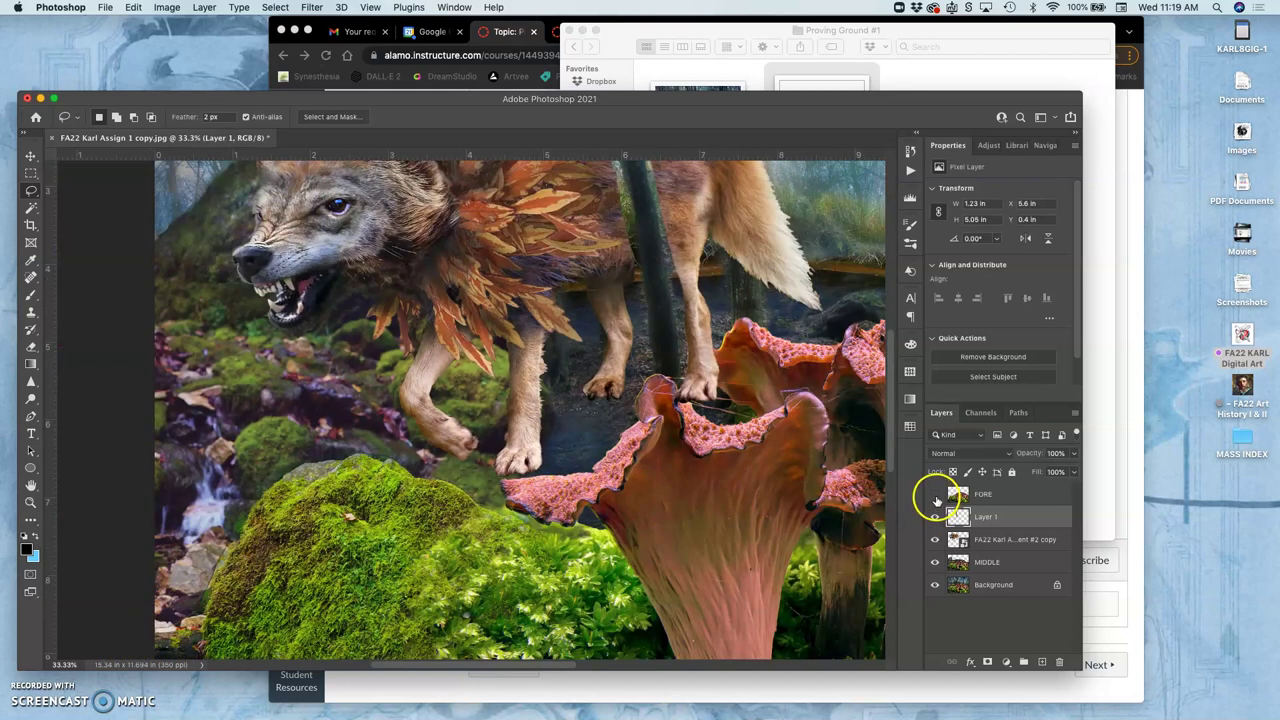
click(936, 496)
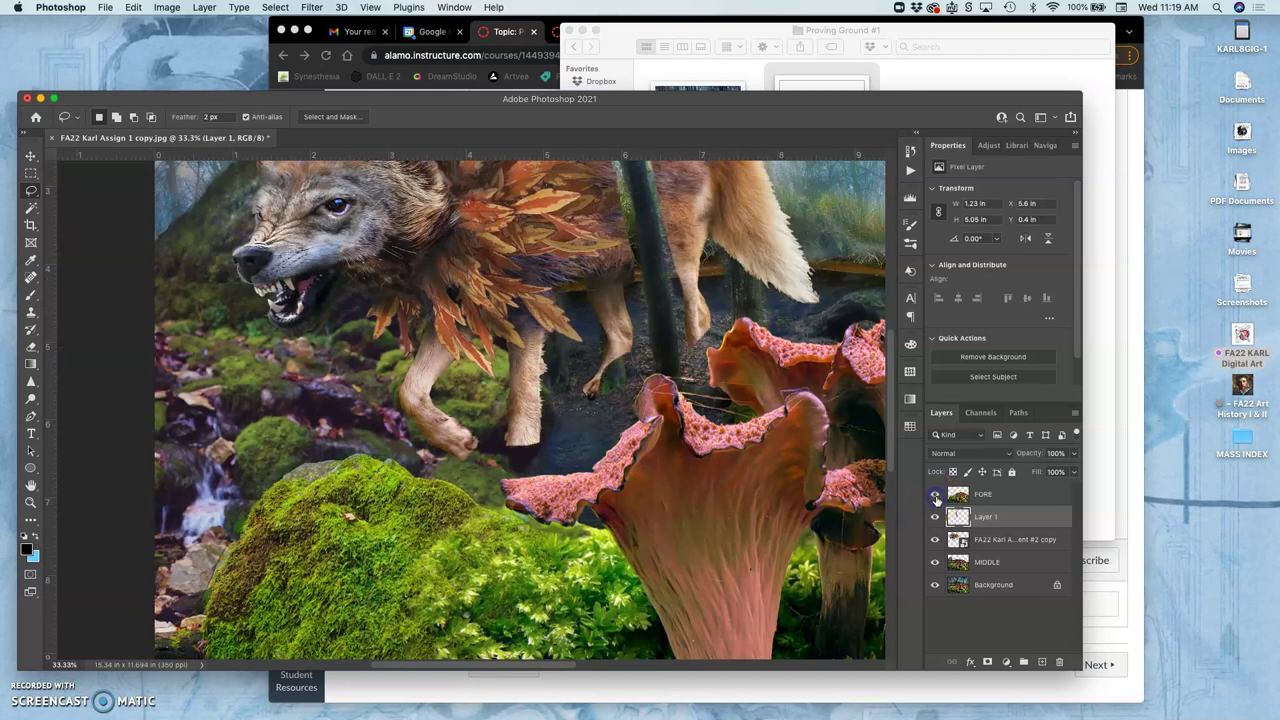
Try to erase the area around the creature's cut-off front paw on Layer 1 with the Eraser at 62% opacity
click(32, 347)
click(270, 119)
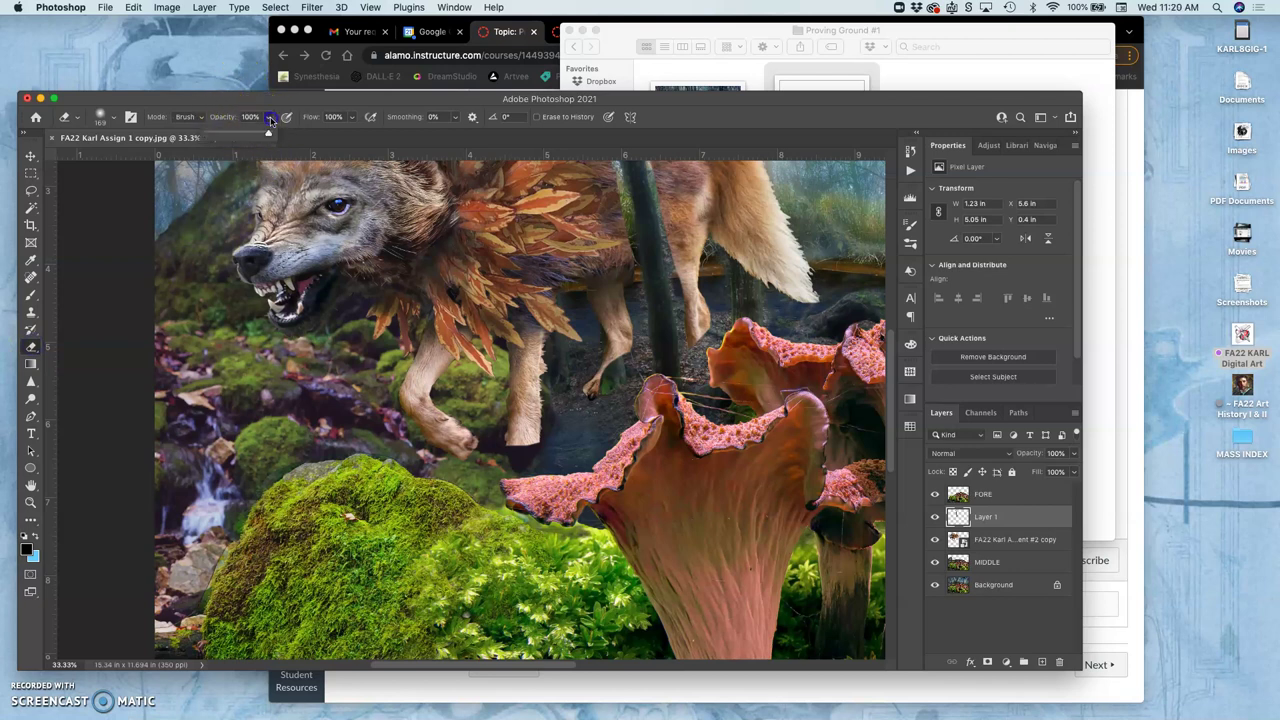
click(512, 438)
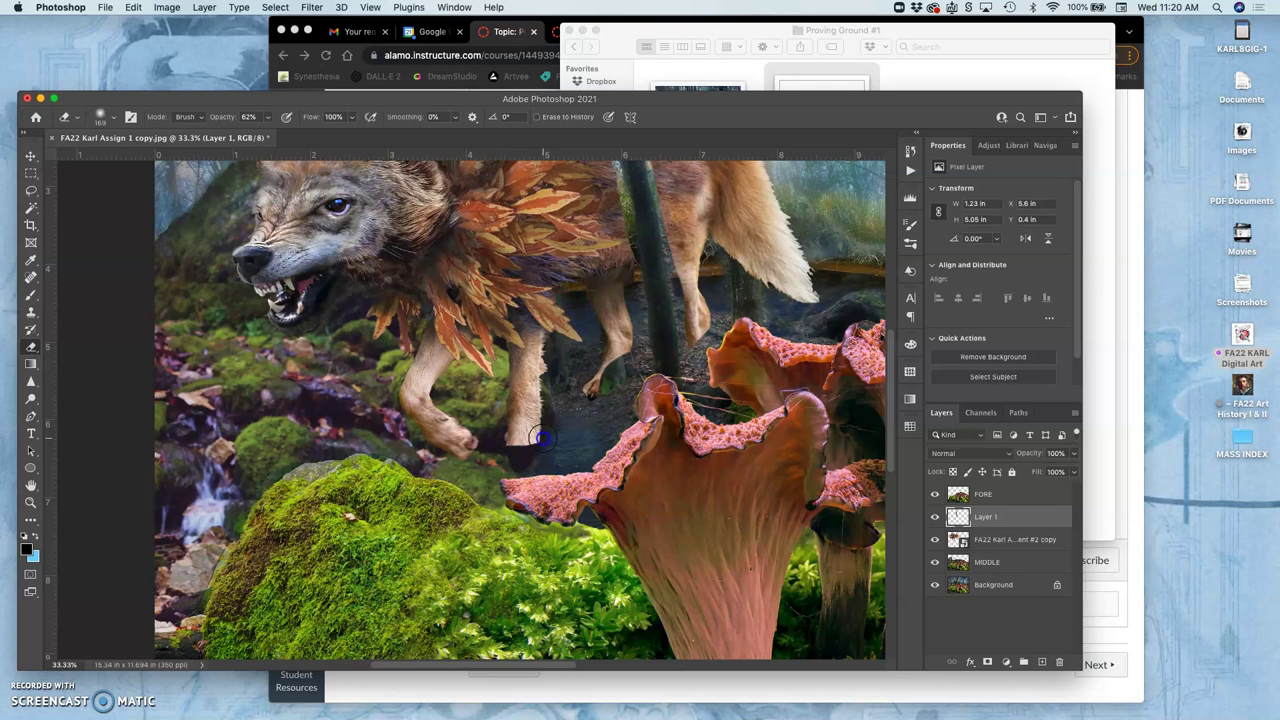
Undo the eraser strokes near the front paw and the last FORE visibility change, and open the edit history
key(super+z)
key(super+z)
key(super+z)
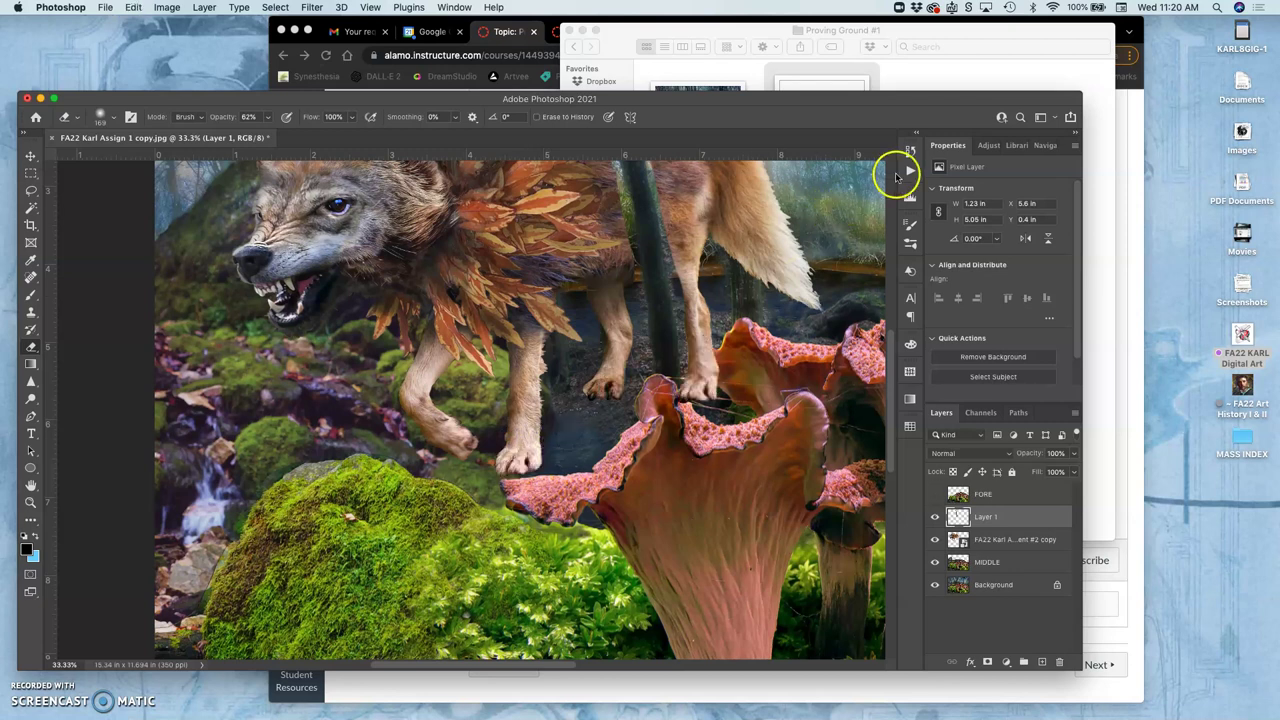
click(911, 150)
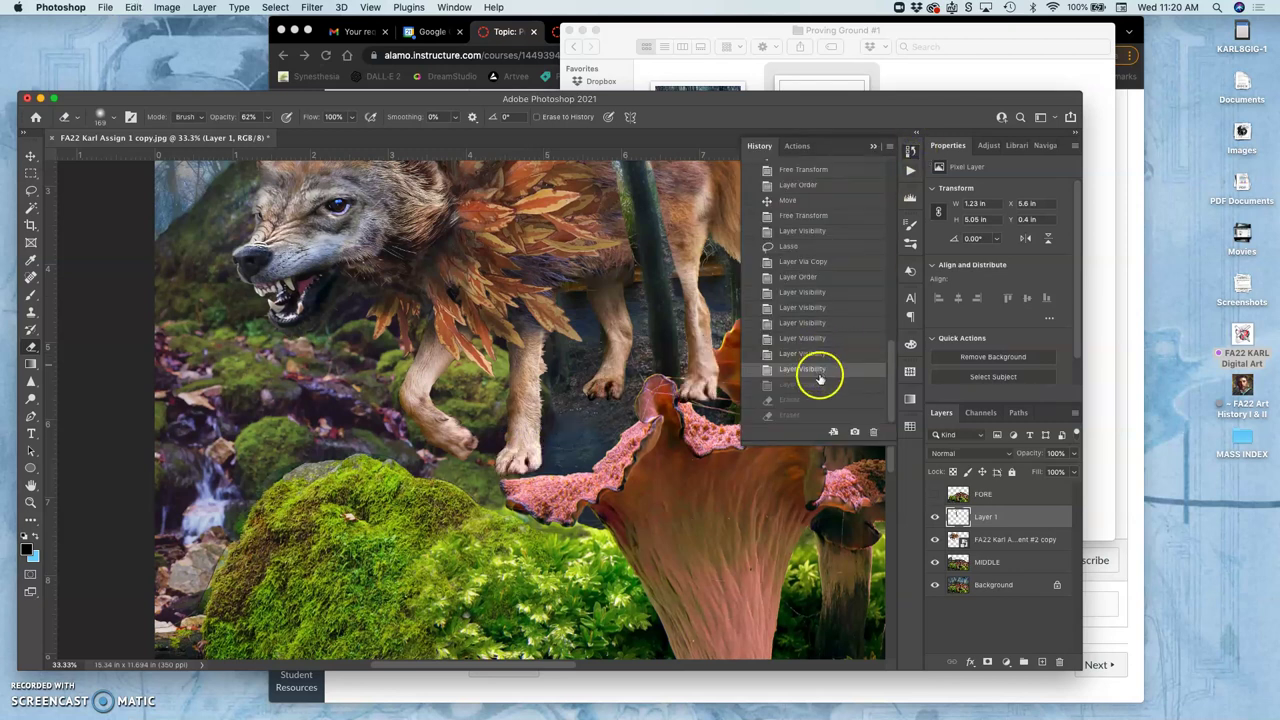